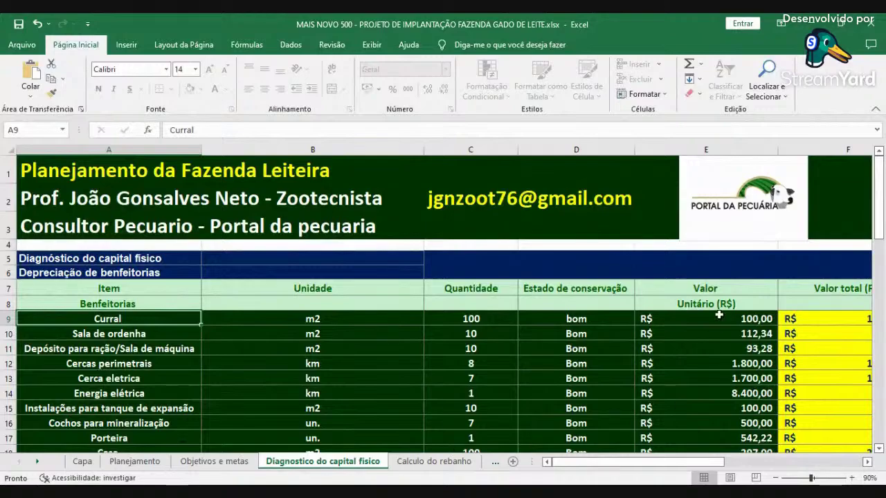
Examine the Diagnostico do capital fisico sheet, from the depreciation tables down to the fixed-capital remuneration and annual fixed-cost totals.
scroll(638, 396, "down", 14)
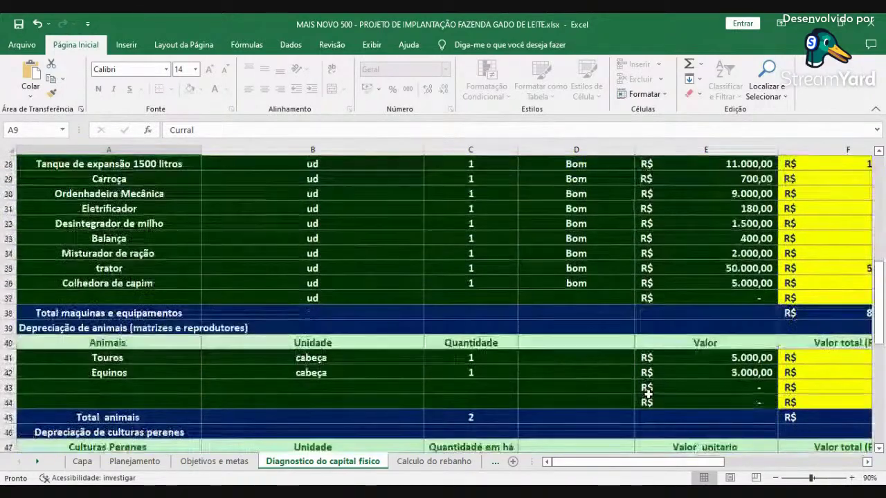
scroll(647, 391, "down", 4)
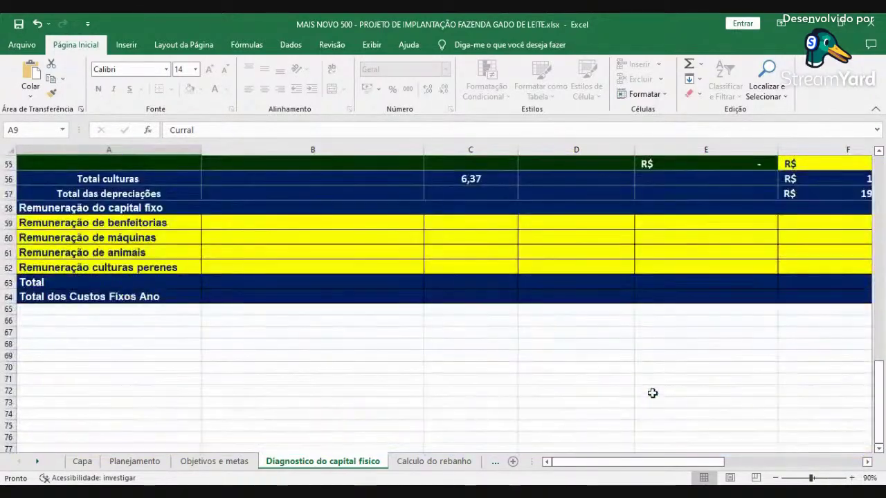
scroll(653, 391, "up", 2)
left_click(867, 462)
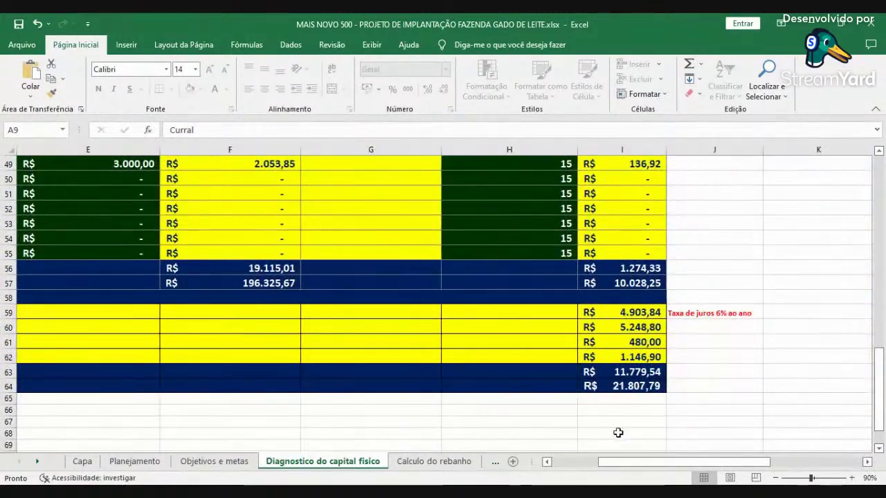
left_click(569, 464)
left_click(569, 463)
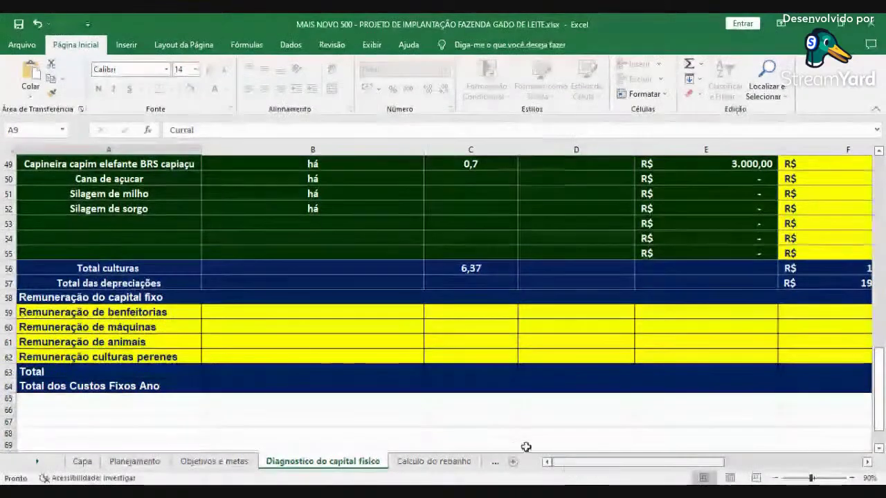
scroll(316, 360, "up", 3)
scroll(375, 365, "up", 13)
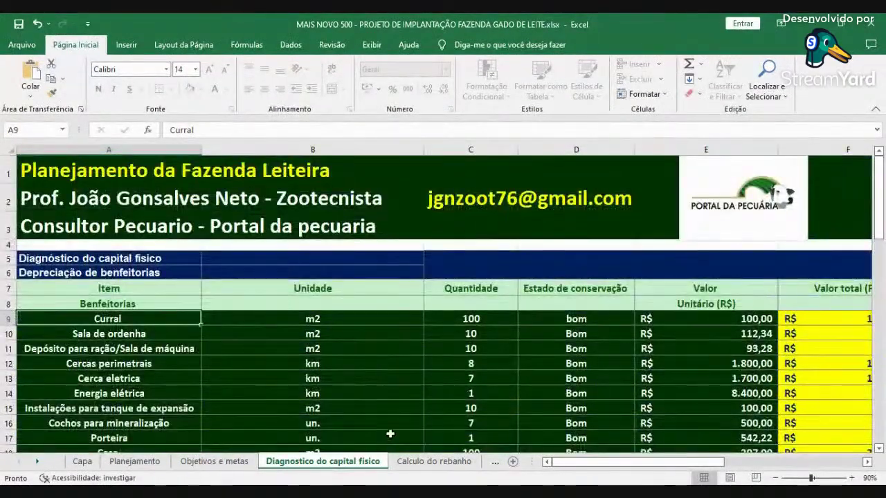
On the Calculo do rebanho sheet, set Produção (litros dia) to 100.
left_click(414, 462)
scroll(414, 439, "up", 19)
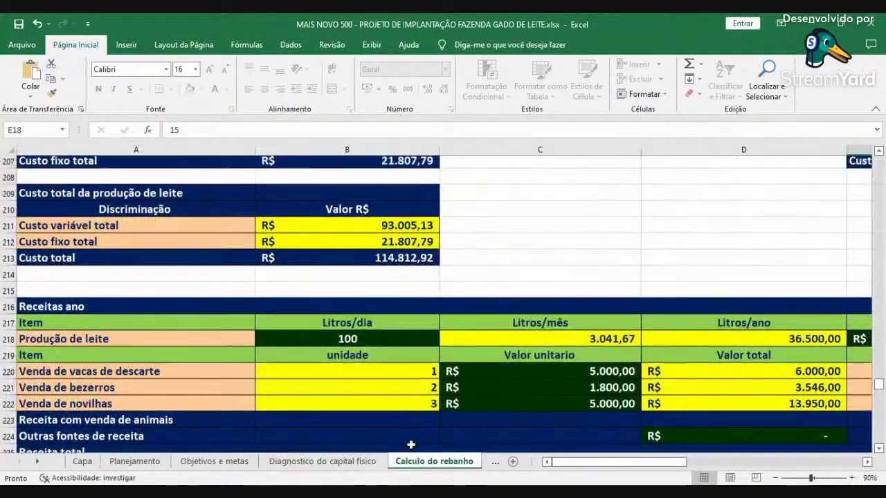
scroll(414, 439, "up", 20)
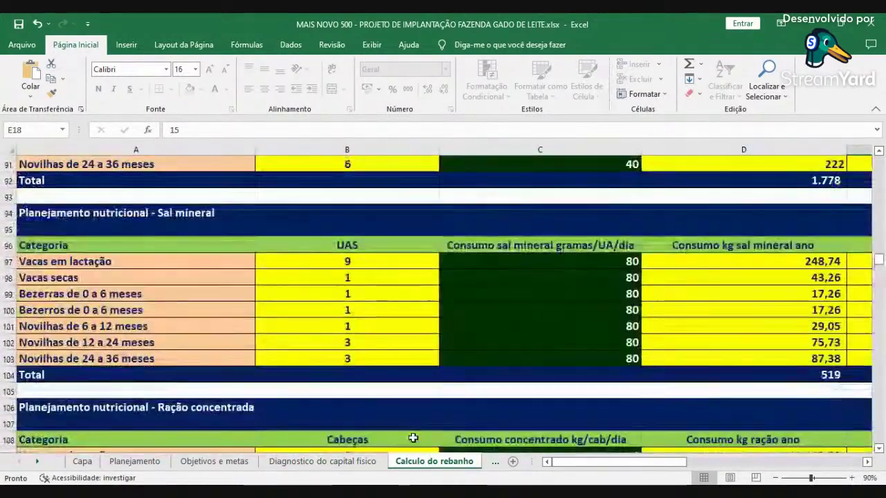
scroll(415, 431, "up", 9)
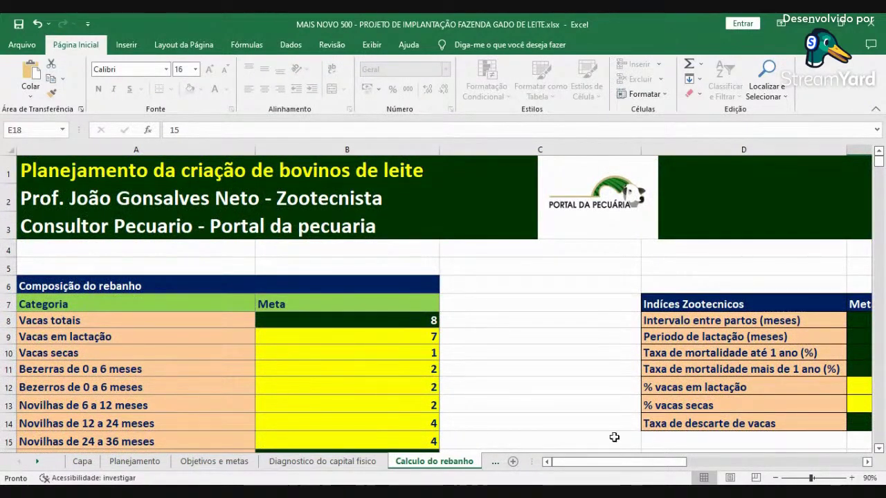
left_click(867, 461)
left_click(867, 462)
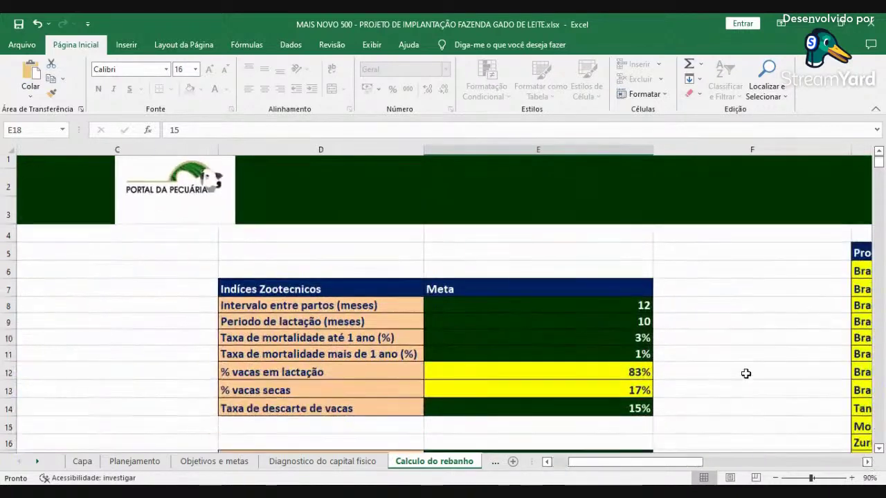
scroll(745, 369, "down", 3)
left_click(607, 288)
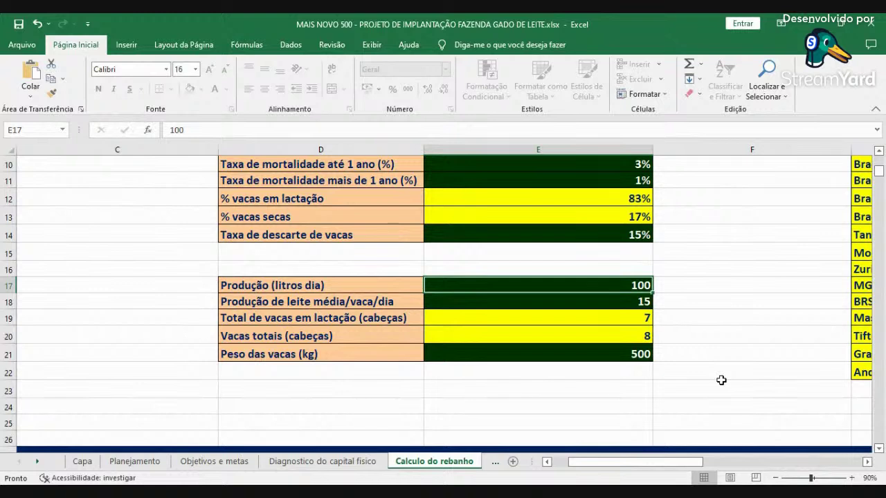
type("100")
key("Return")
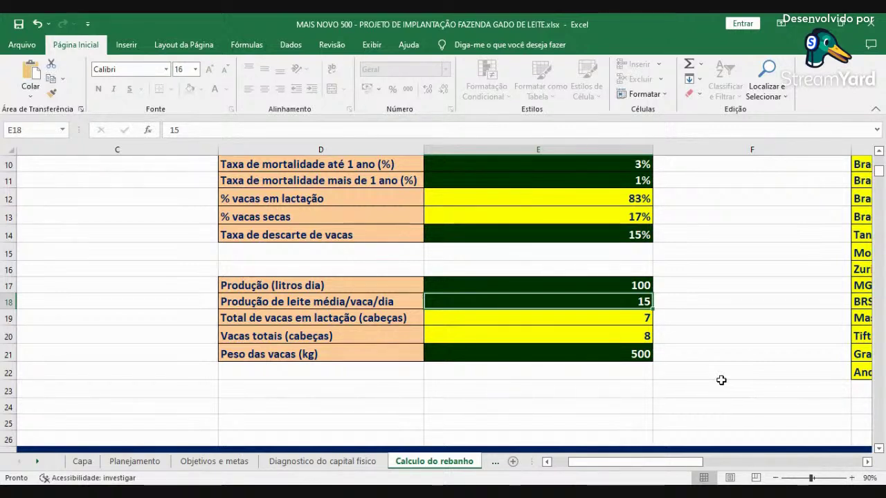
Save a copy in the PACOTE PLANEJAMENTO DA PRODUÇÃO DE LEITE folder as "MAIS NOVO 100 litros - PROJETO DE IMPLANTAÇÃO FAZENDA GADO DE LEITE.xlsx".
left_click(21, 46)
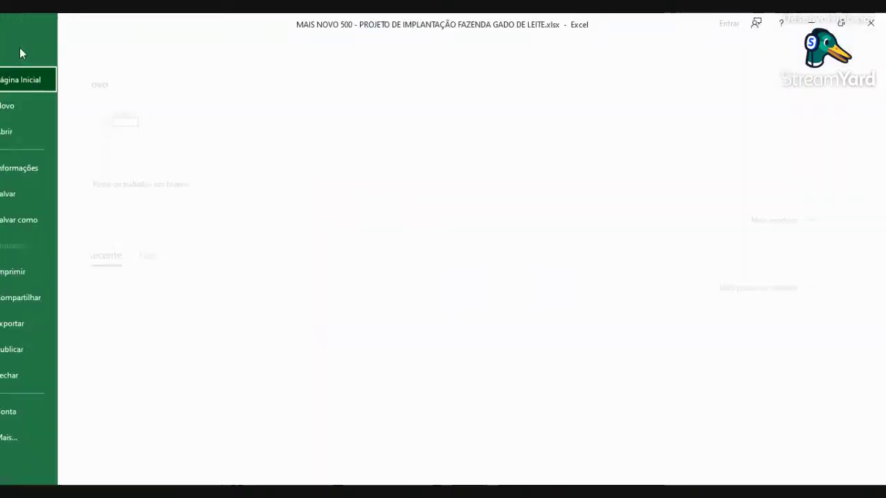
left_click(40, 220)
left_click(453, 169)
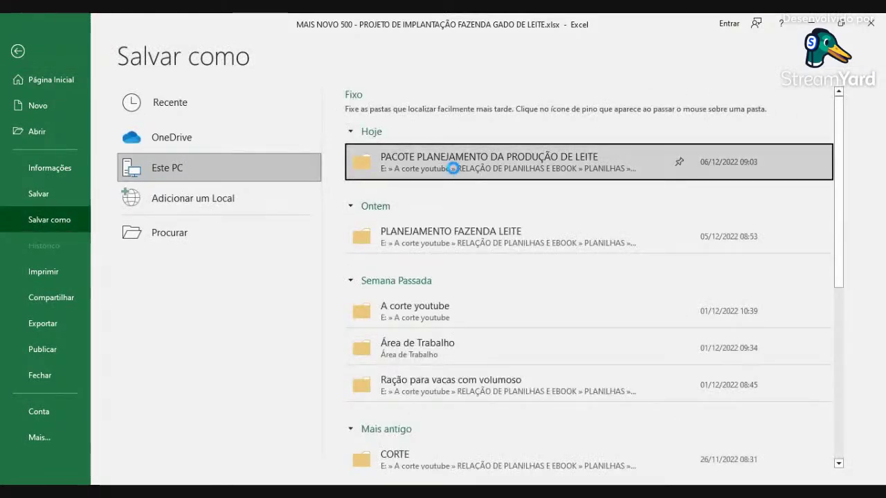
left_click(453, 169)
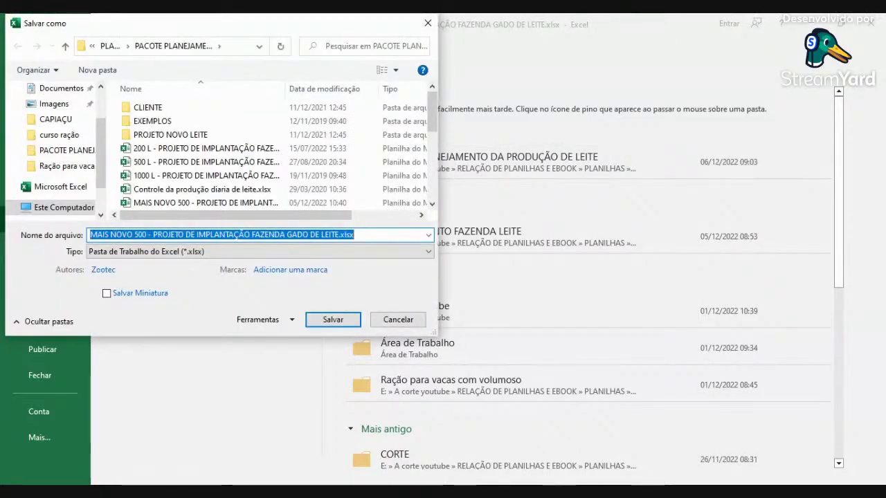
left_click(147, 235)
key("BackSpace")
key("BackSpace")
key("BackSpace")
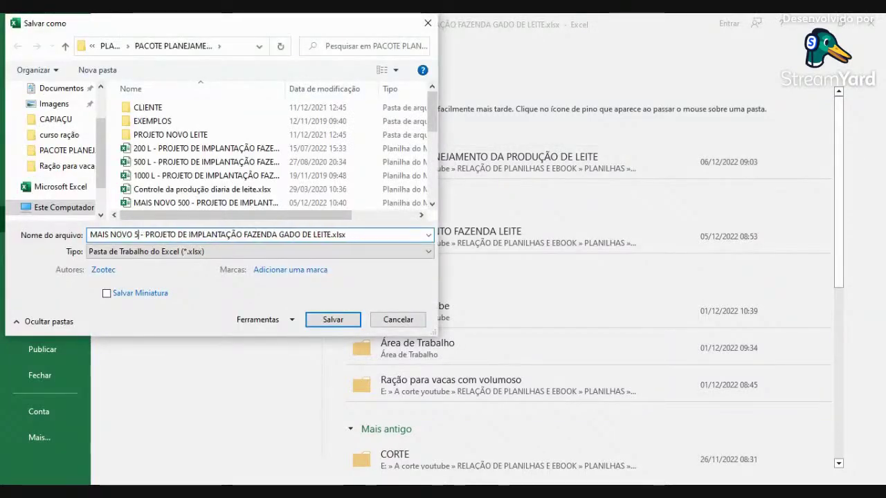
type("100 lit")
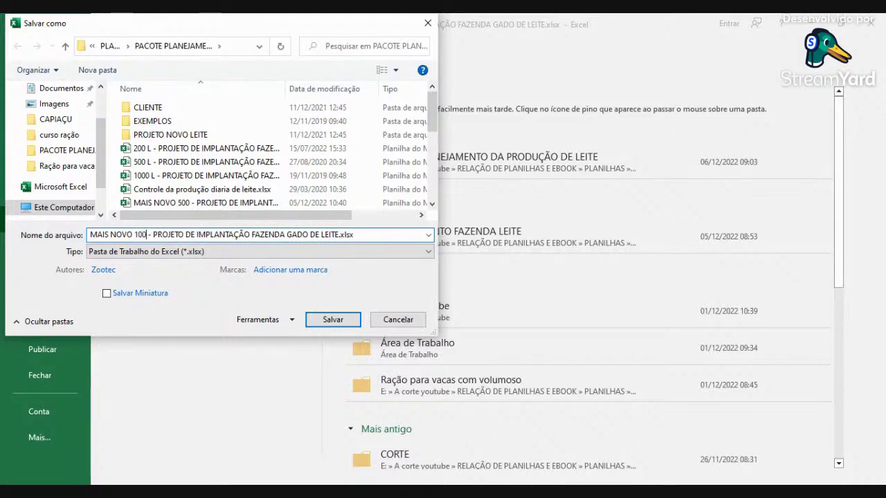
type("ros")
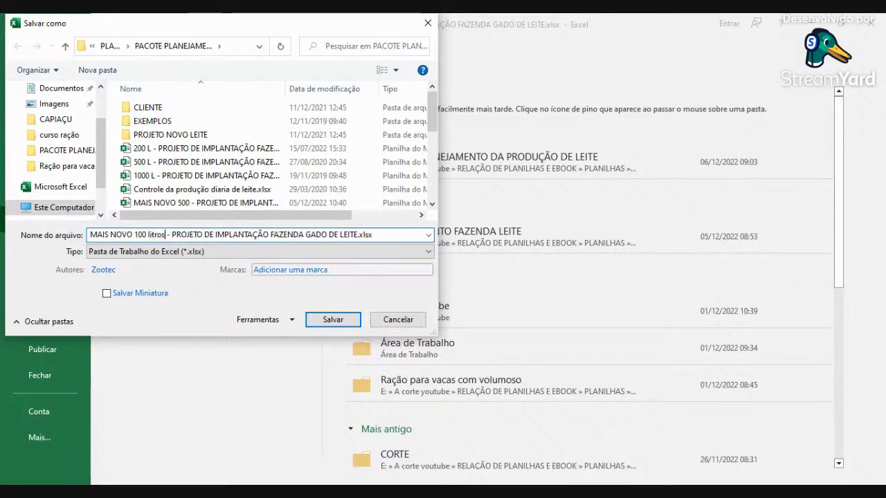
left_click(332, 319)
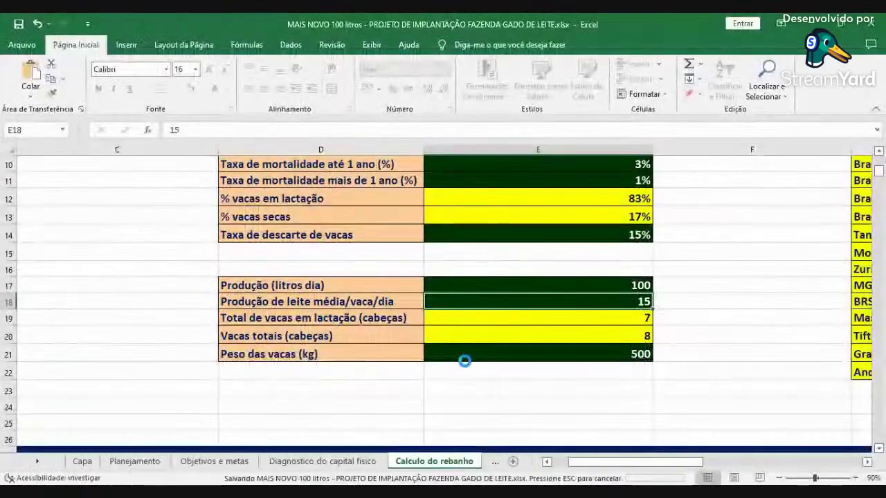
Review the production block's daily output, average yield per cow, lactating cows, total cows and cow weight.
scroll(543, 277, "up", 3)
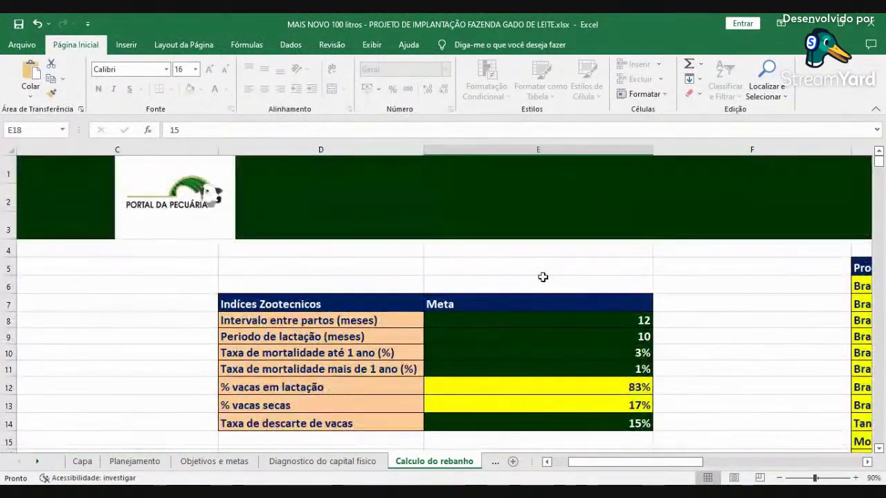
scroll(543, 277, "down", 2)
scroll(542, 277, "down", 3)
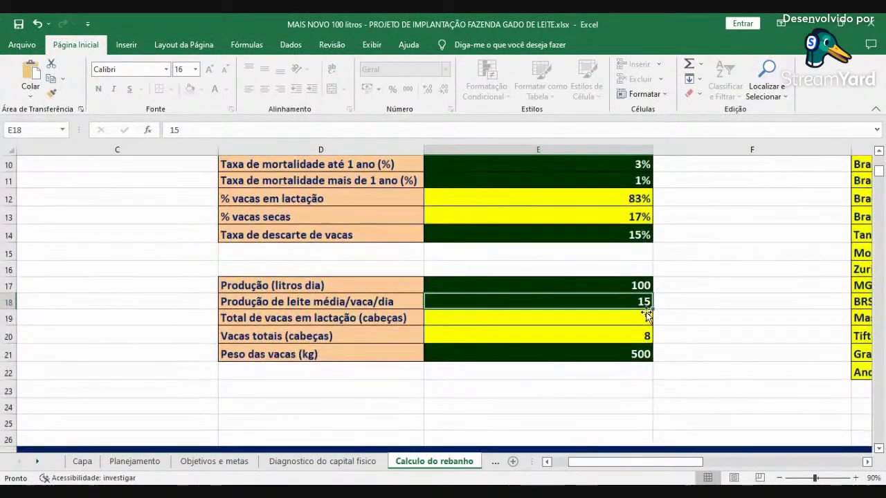
left_click(619, 286)
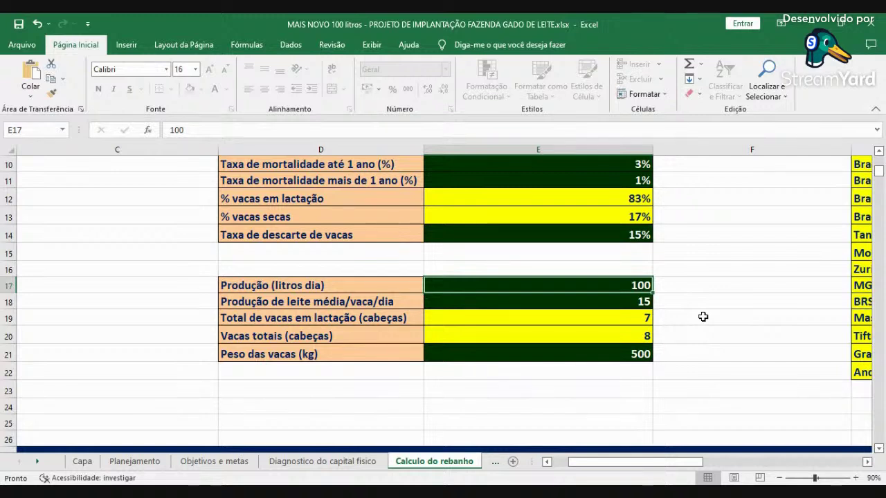
key("Down")
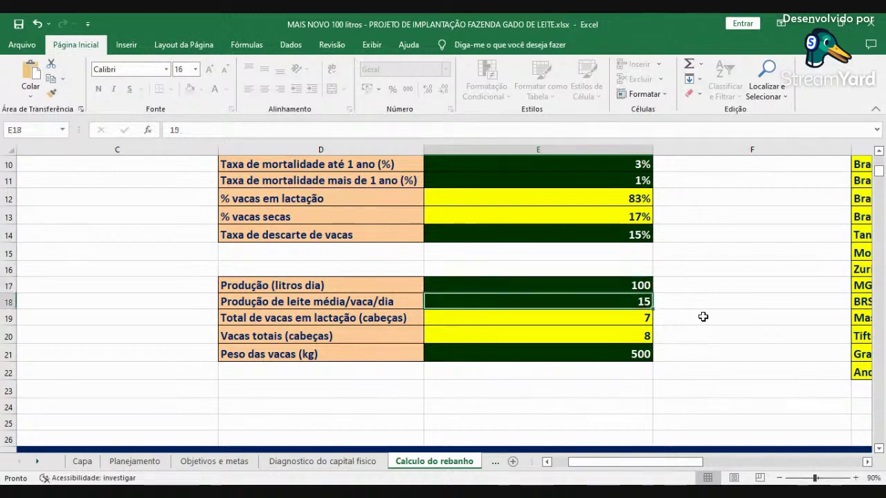
scroll(672, 293, "up", 3)
scroll(656, 295, "down", 2)
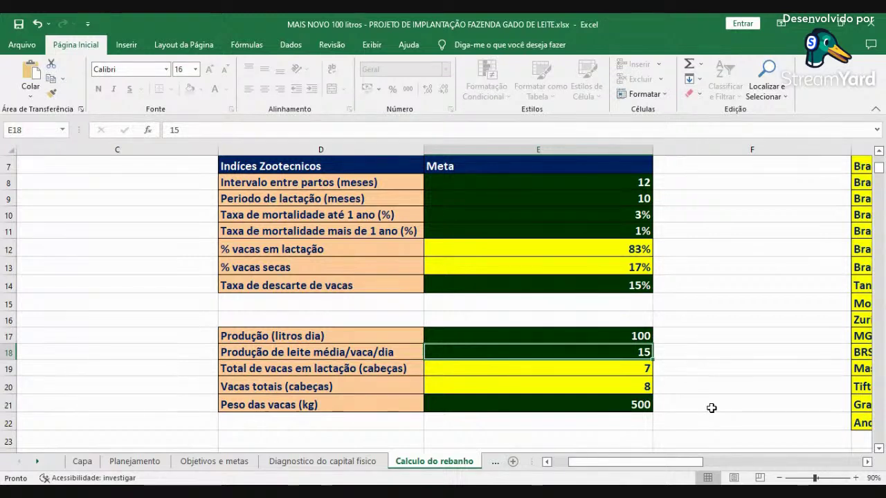
left_click(605, 334)
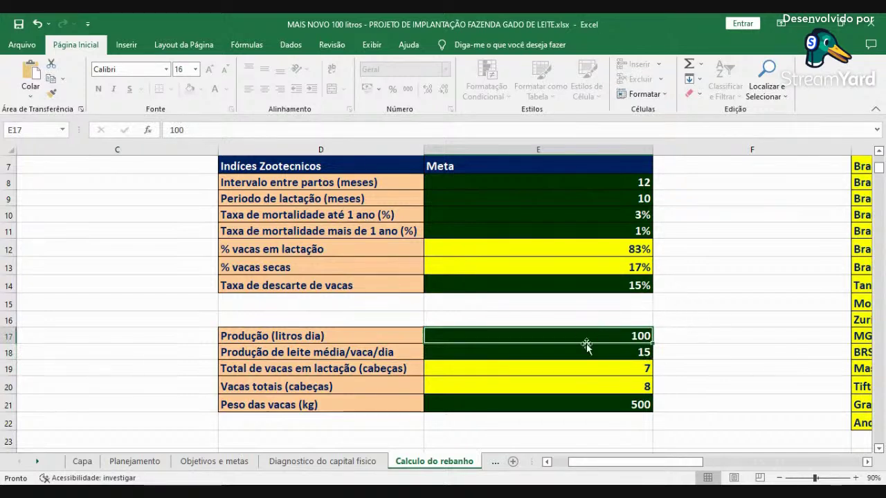
left_click(610, 351)
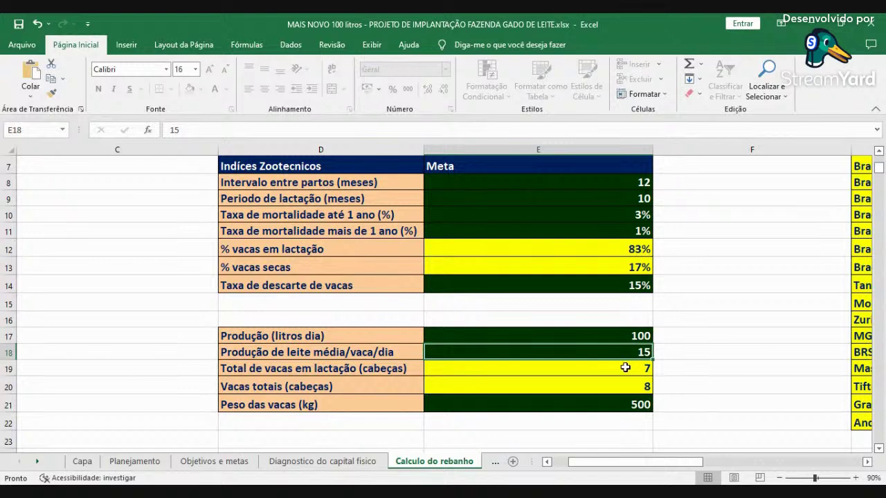
left_click(625, 368)
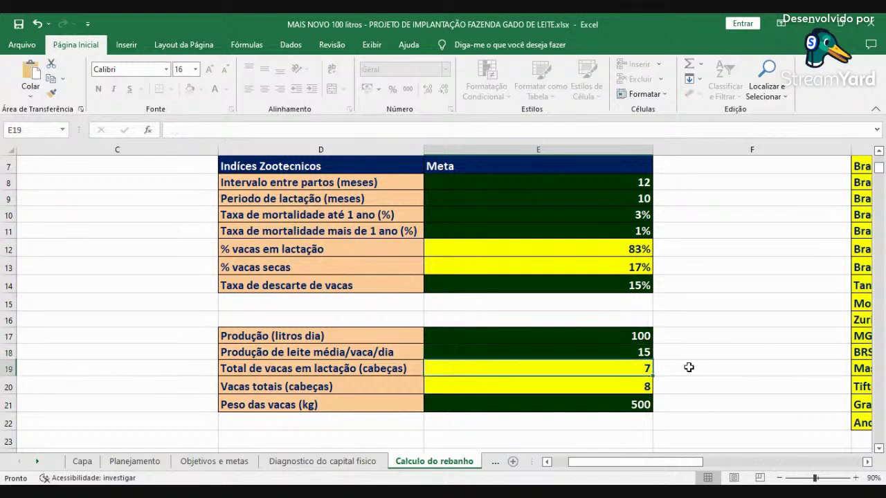
left_click(638, 384)
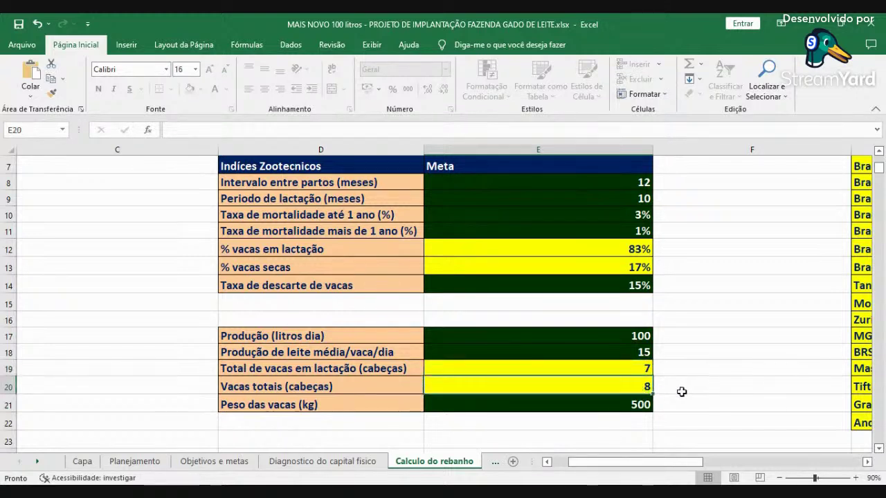
left_click(618, 406)
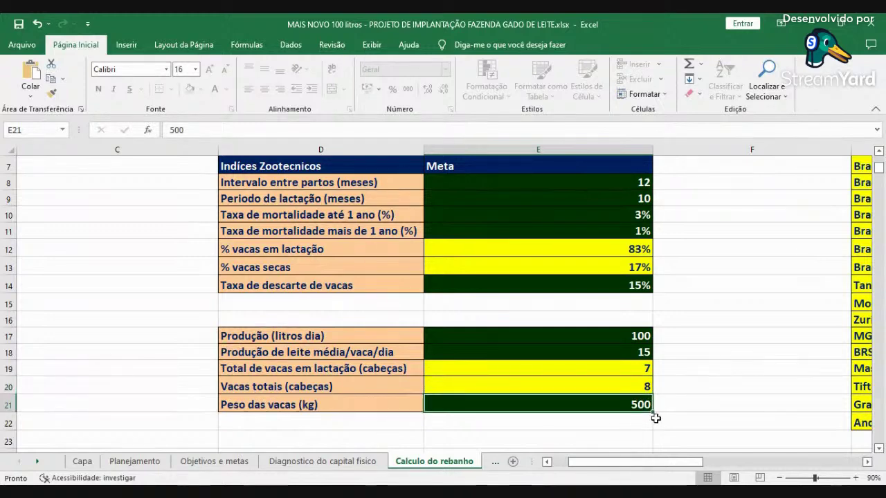
Review the Indíces Zootecnicos targets, from calving interval and lactation period through mortality rates and lactating and dry cow percentages to the culling rate.
scroll(678, 407, "up", 1)
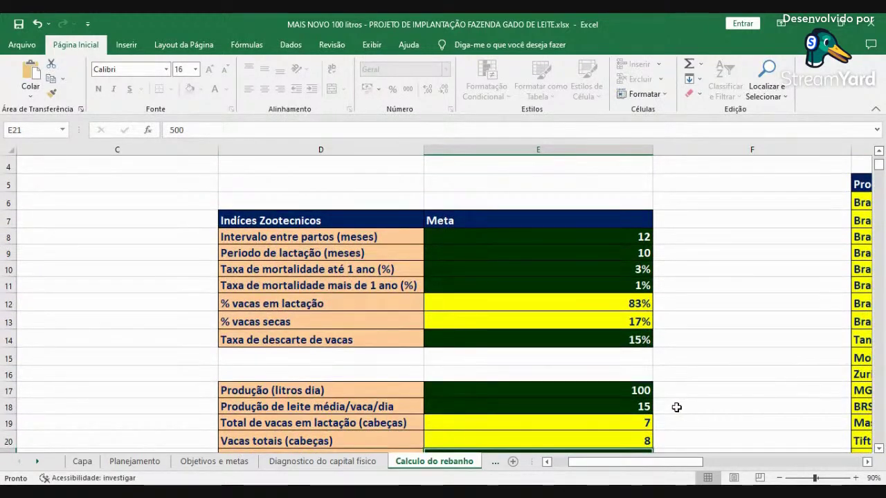
left_click(631, 237)
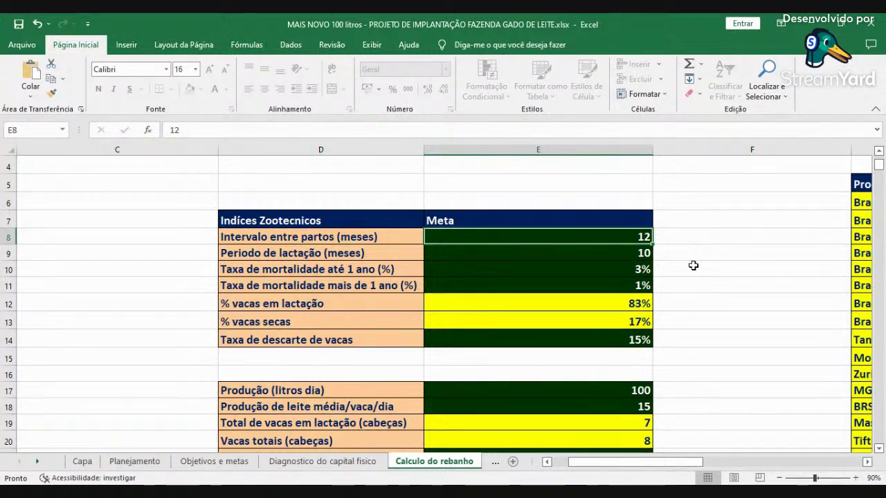
left_click(615, 254)
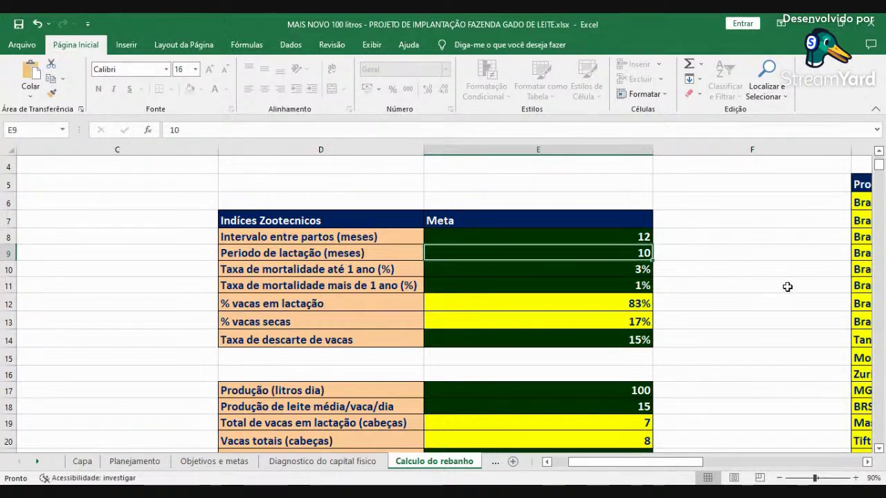
left_click(613, 271)
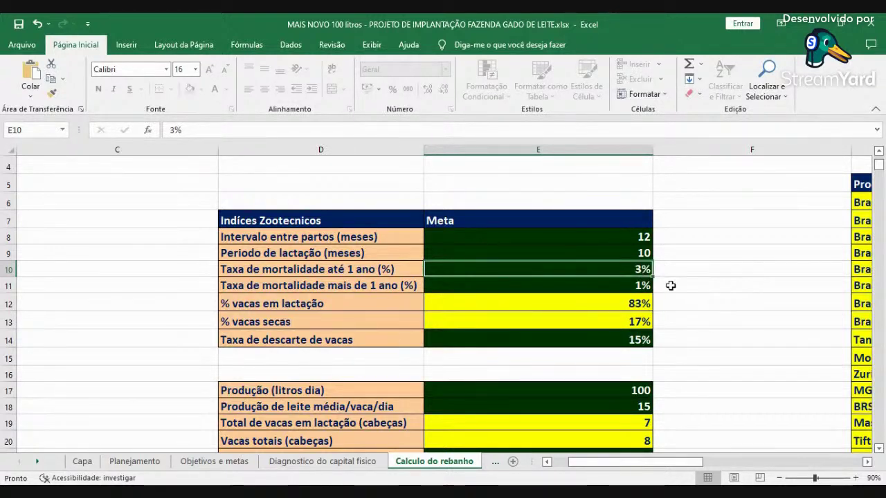
left_click(610, 289)
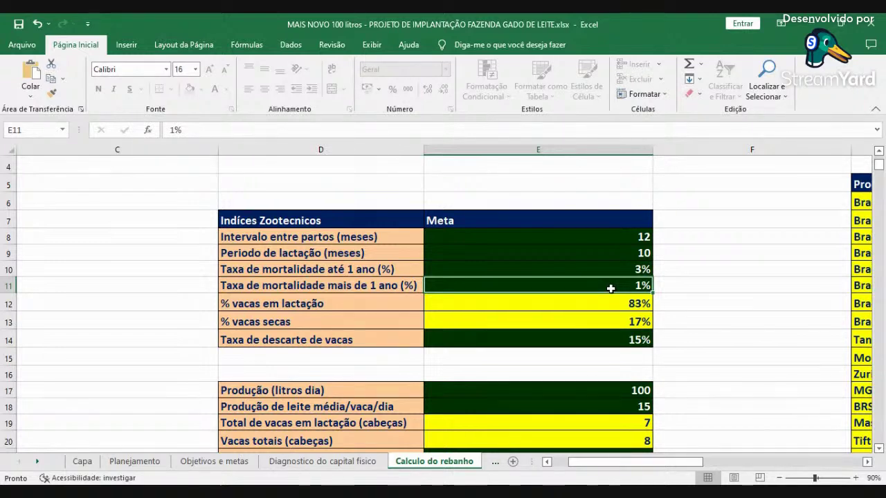
left_click(583, 303)
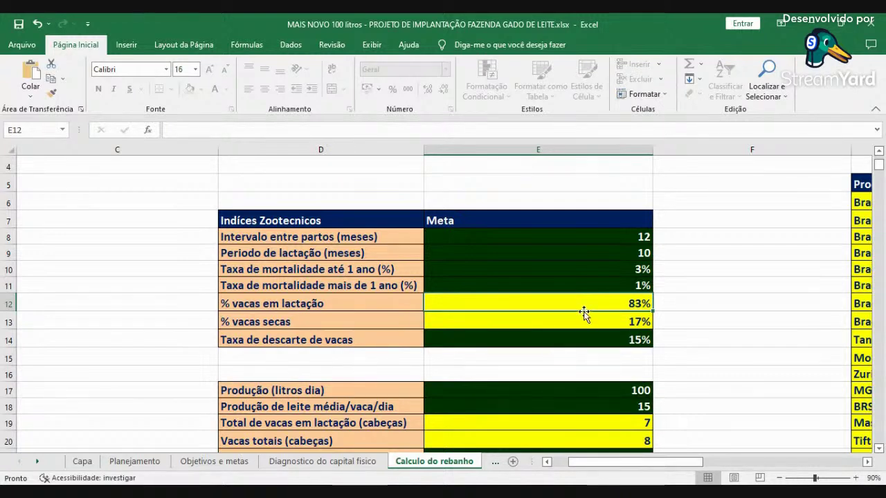
left_click(584, 316)
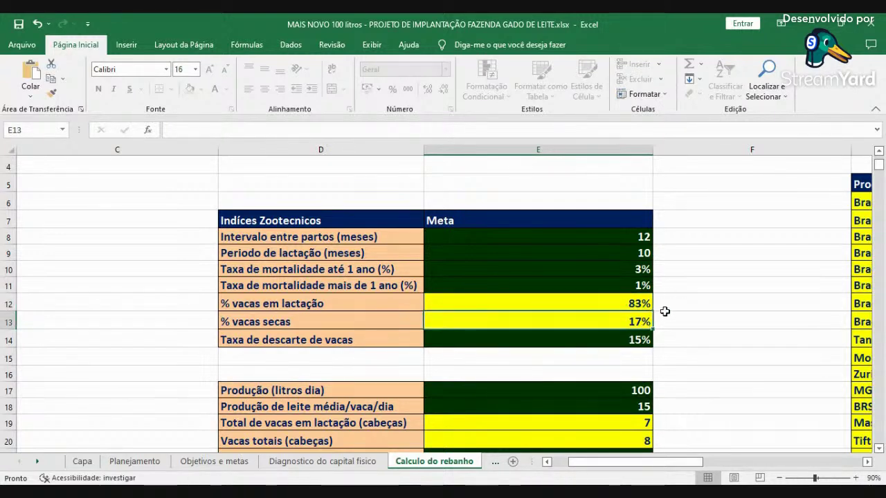
left_click(635, 303)
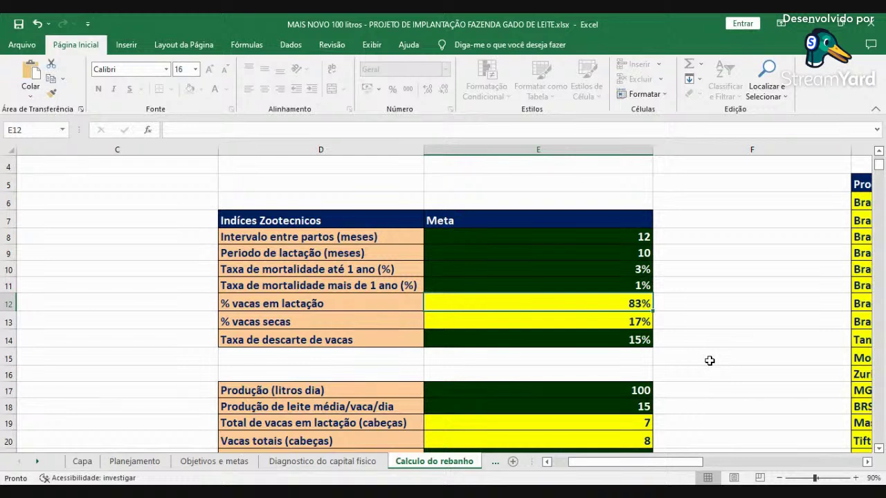
left_click(572, 233)
left_click(574, 252)
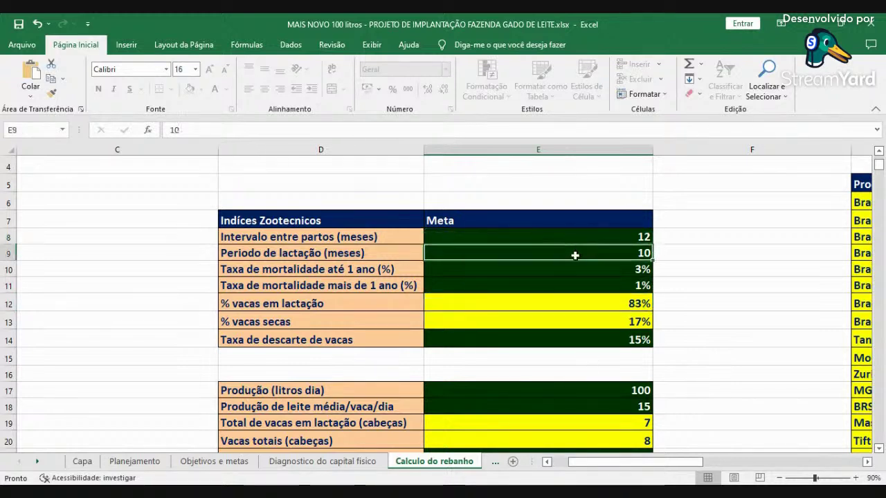
left_click(613, 336)
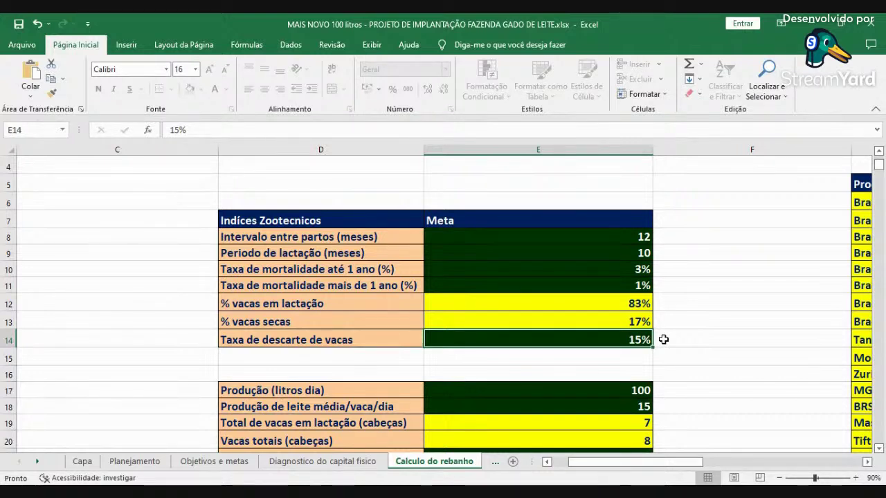
Review the Composição do rebanho table category by category, from Vacas totais down to Rufioes / touros and the herd total.
scroll(546, 397, "up", 1)
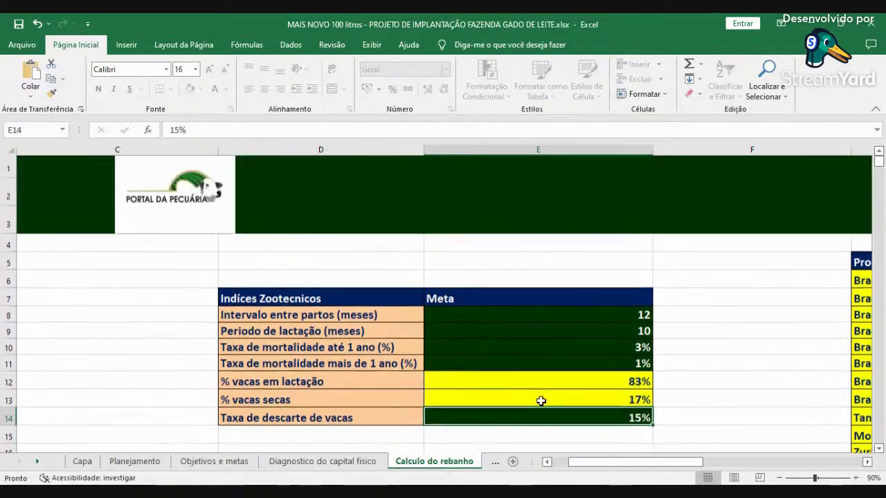
left_click(547, 461)
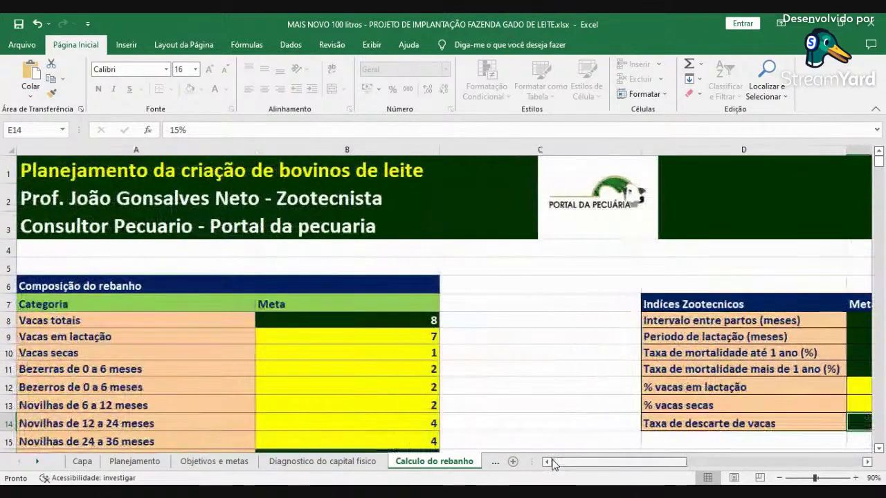
scroll(451, 346, "down", 1)
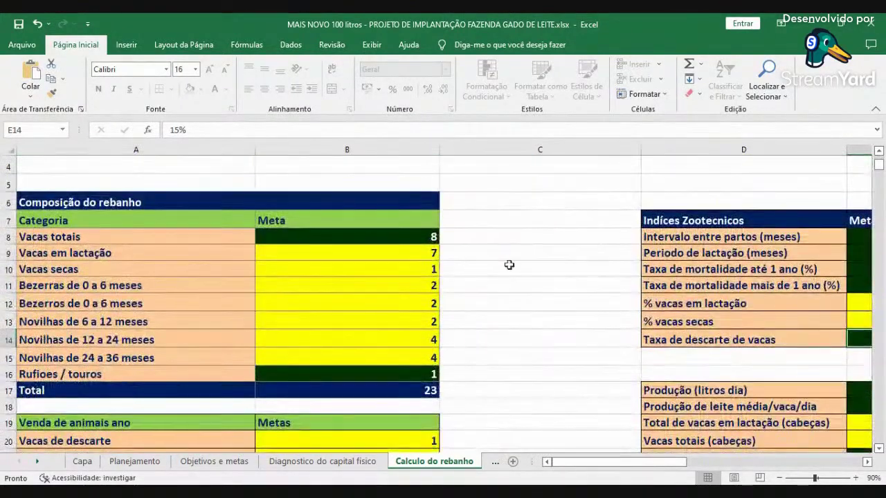
left_click(401, 238)
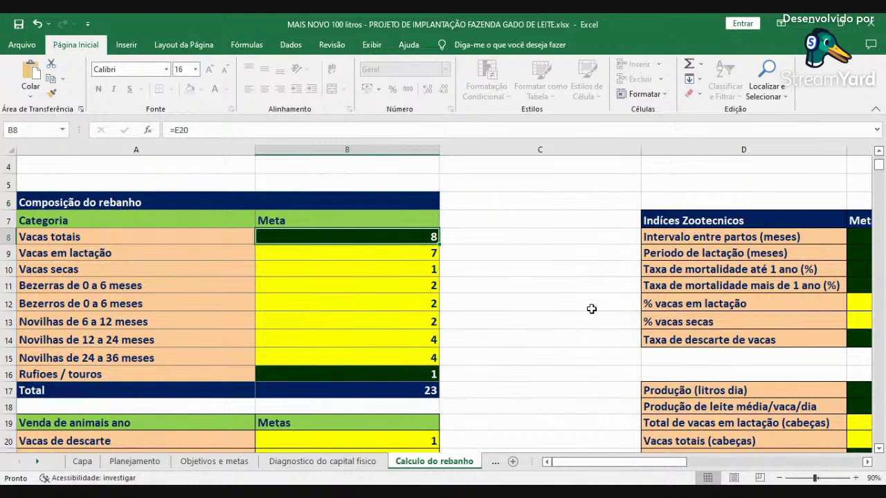
key("Down")
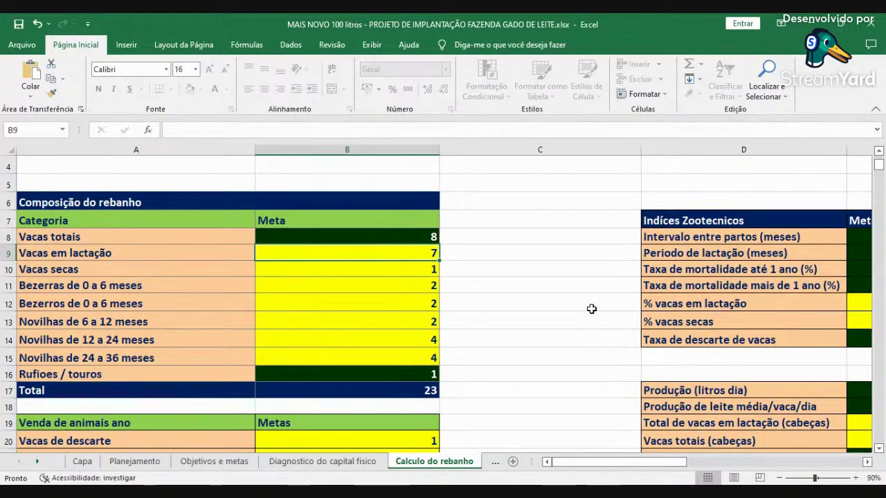
key("Down")
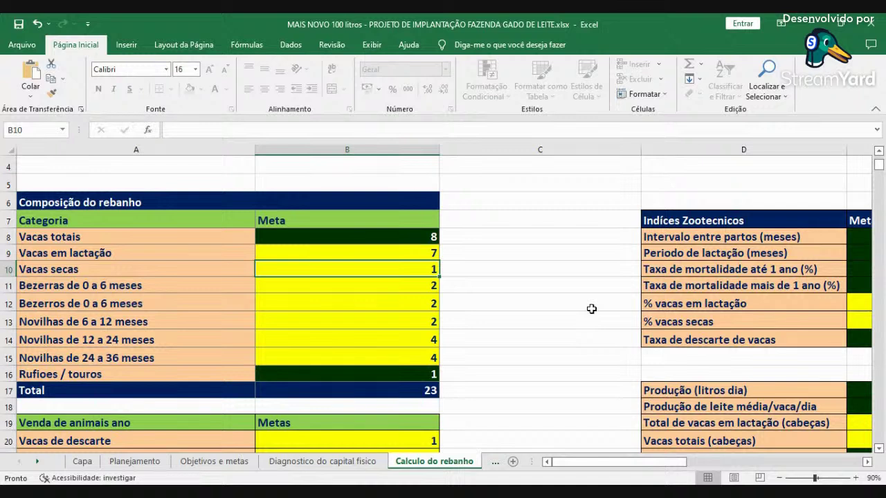
key("Down")
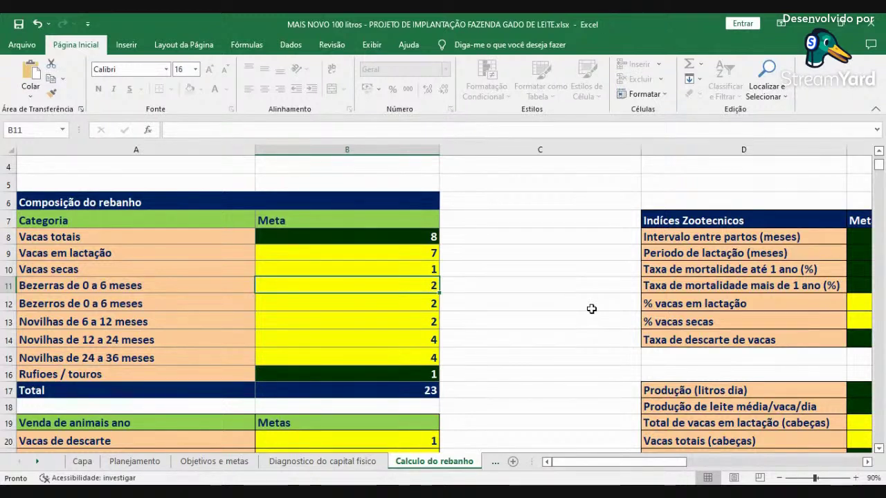
key("Down")
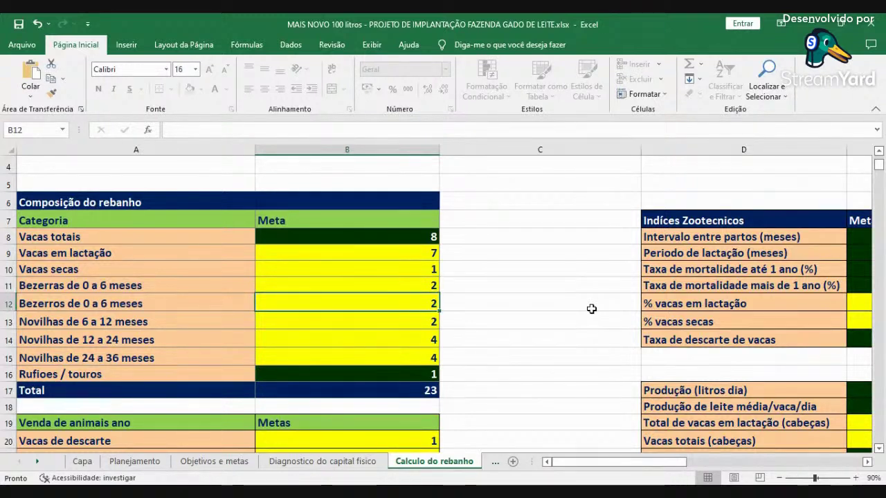
key("Down")
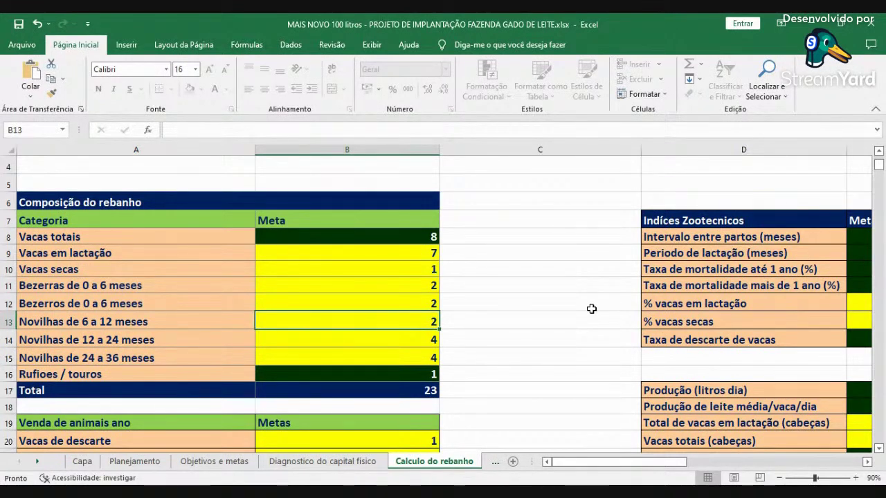
key("Down")
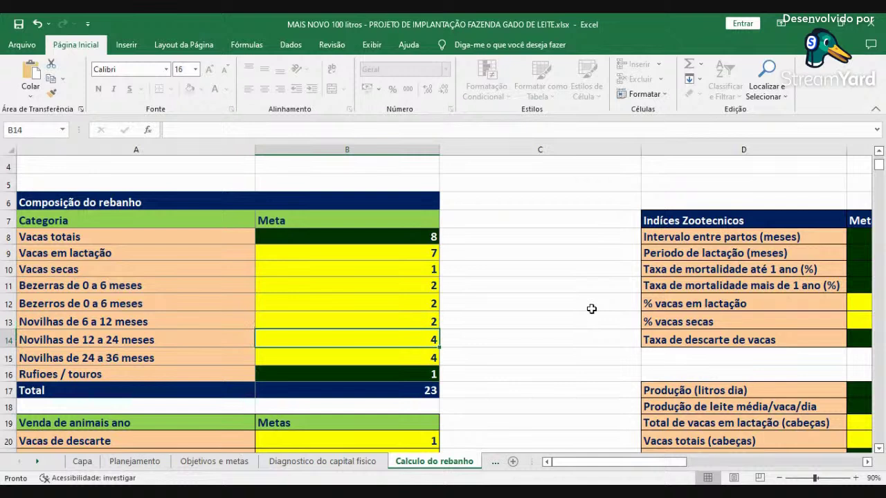
key("Down")
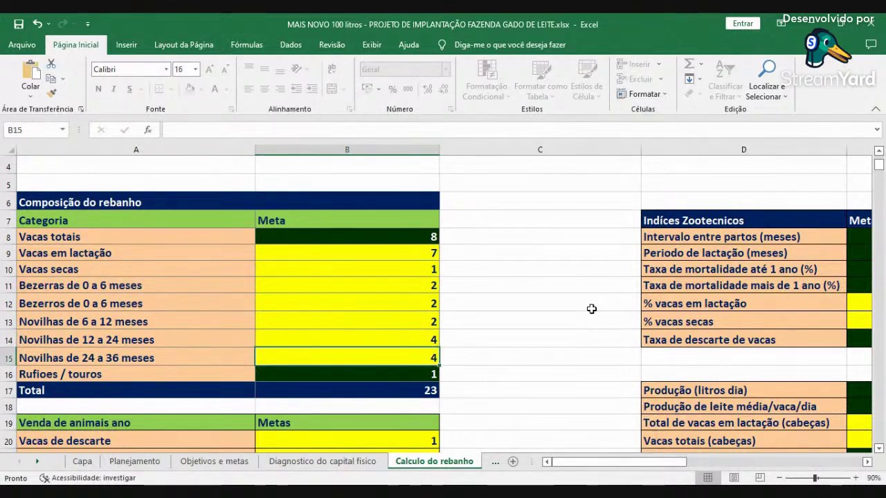
key("Down")
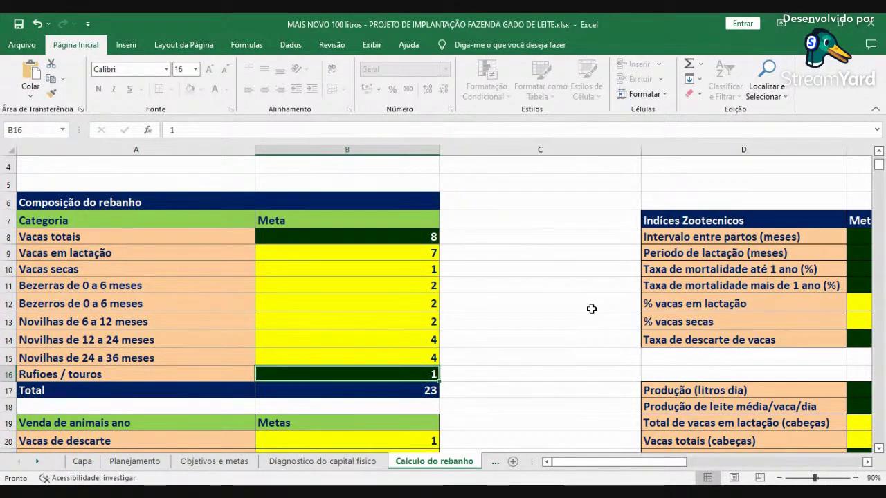
key("Down")
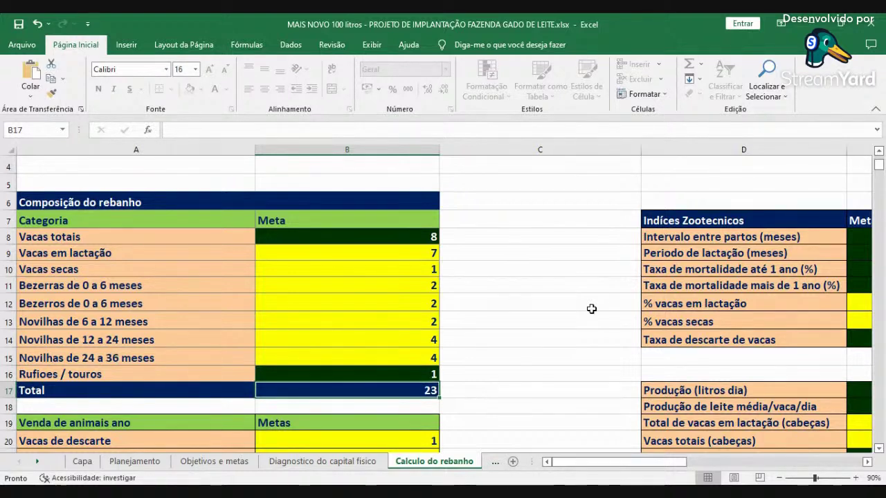
Examine the Venda de animais ano targets for cull cows, male calves of 0 to 6 months and heifers of 24 to 36 months.
key("Down")
key("Down")
key("Down")
key("Down")
key("Down")
key("Down")
key("Down")
key("Down")
key("Down")
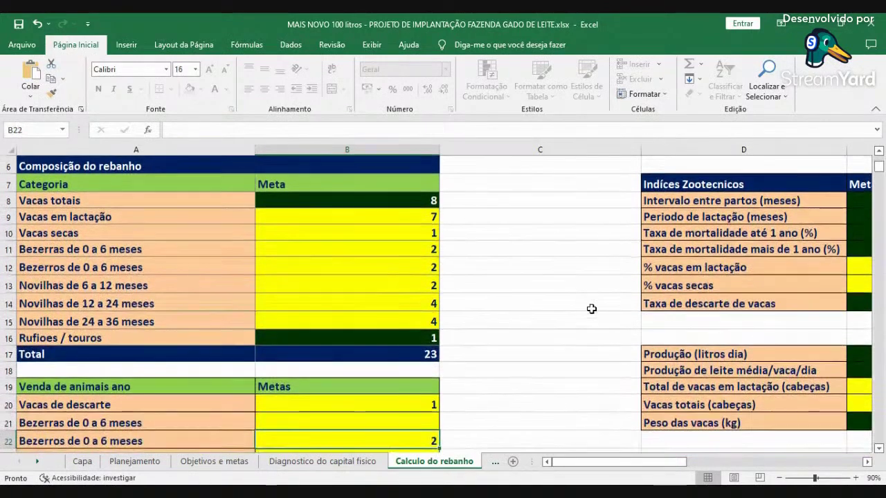
key("Up")
key("Up")
key("Up")
key("Up")
key("Up")
key("Up")
key("Up")
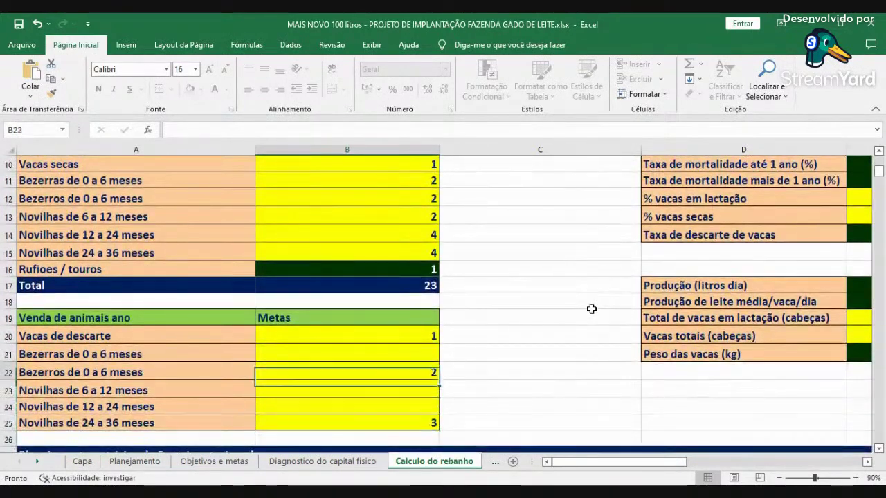
key("Down")
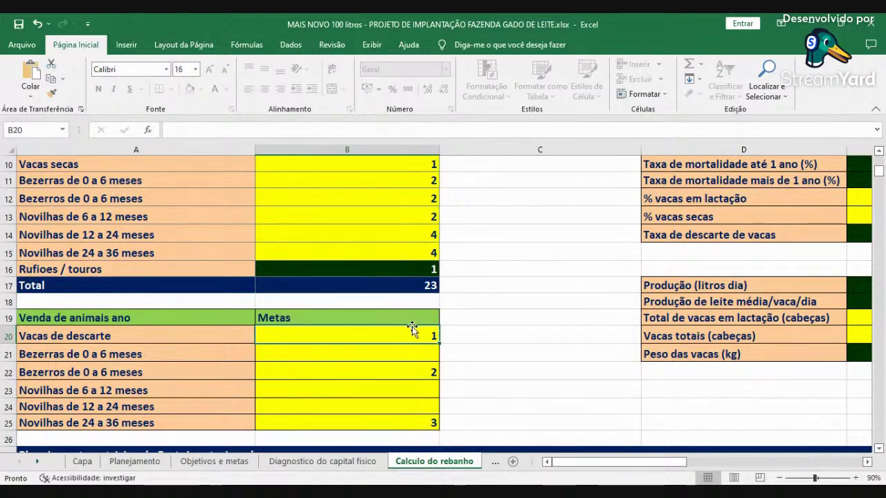
left_click(429, 370)
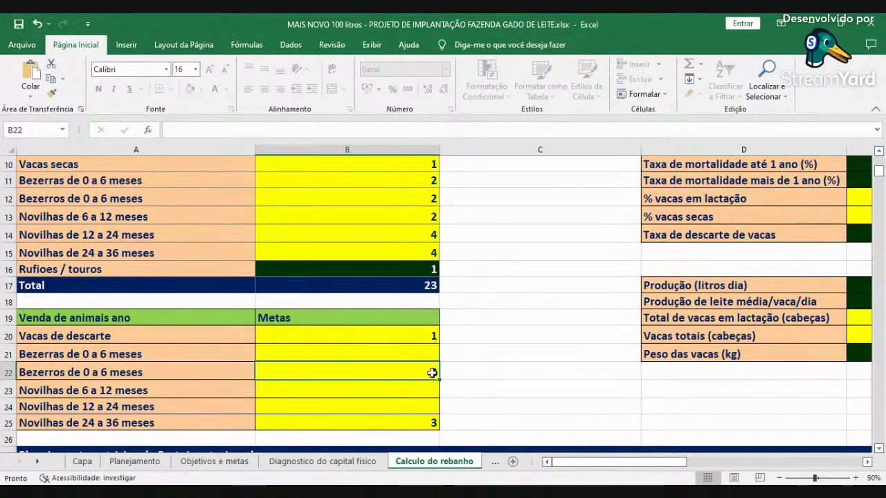
left_click(145, 371)
left_click(403, 421)
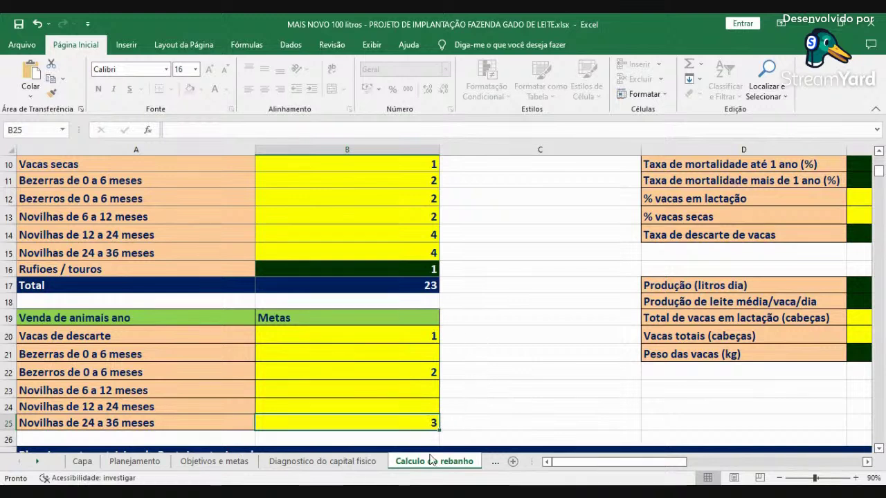
left_click(426, 372)
left_click(411, 422)
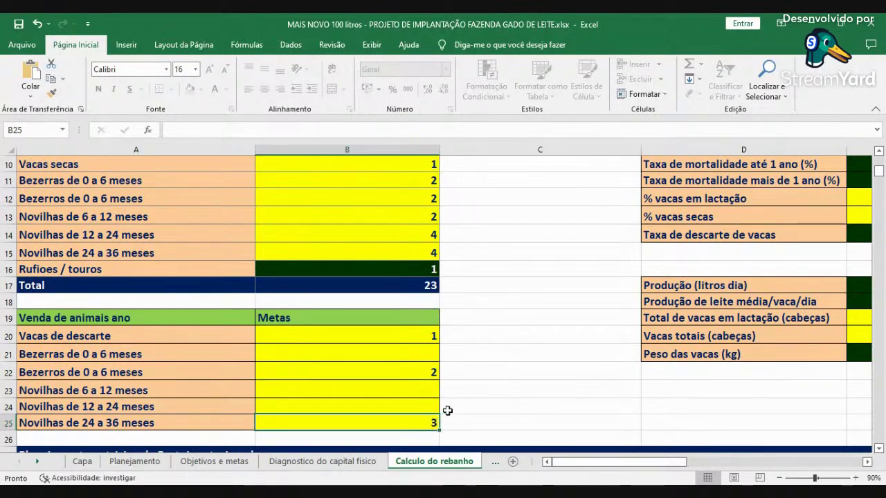
mouse_move(431, 332)
left_mouse_down()
mouse_move(519, 390)
mouse_move(431, 334)
left_mouse_up()
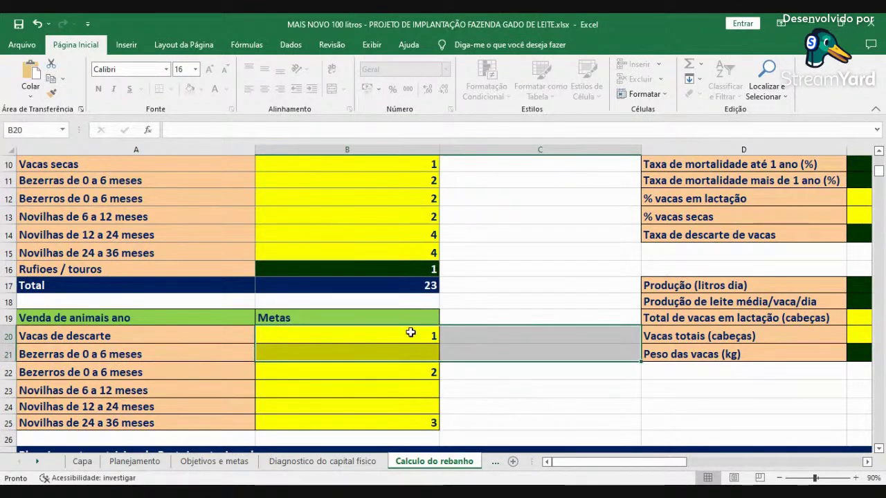
Compare the rotational grazing plan's Vacas em lactação + touros ou rufioes row with the lactating cows and bulls in the herd composition.
scroll(486, 407, "down", 3)
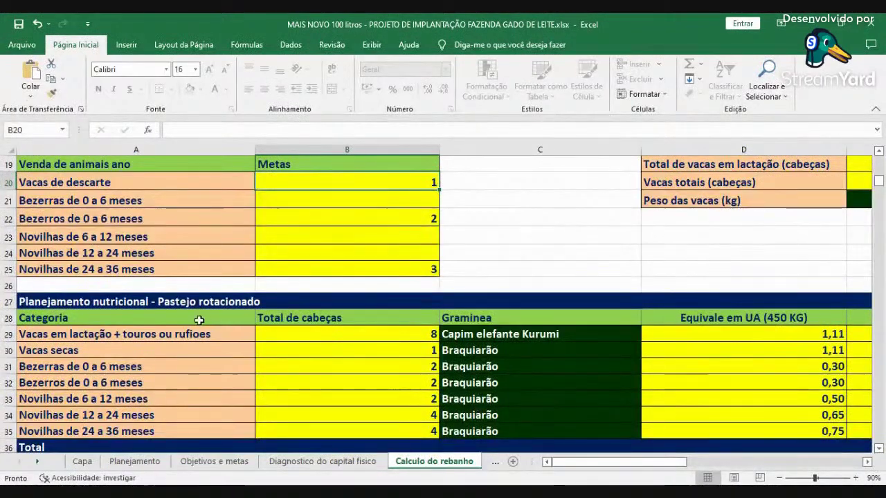
left_click(181, 334)
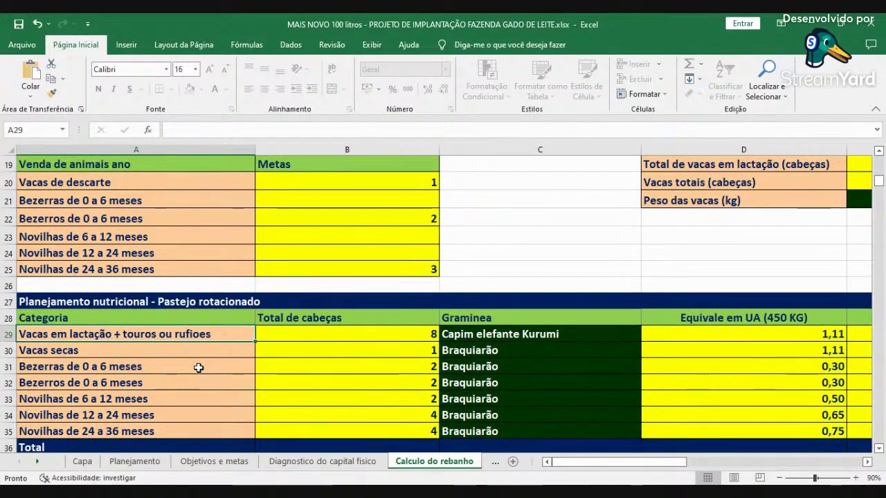
scroll(387, 237, "up", 3)
scroll(387, 237, "up", 2)
left_click(403, 250)
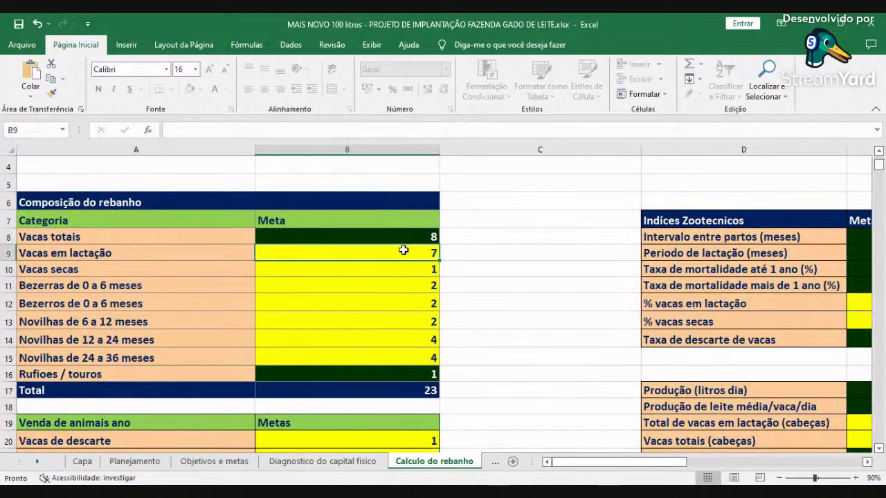
left_click(399, 372)
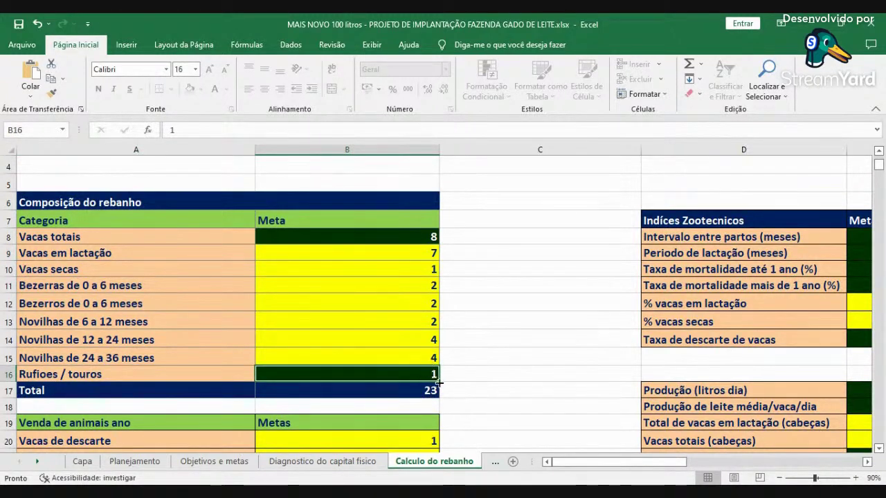
scroll(484, 402, "down", 2)
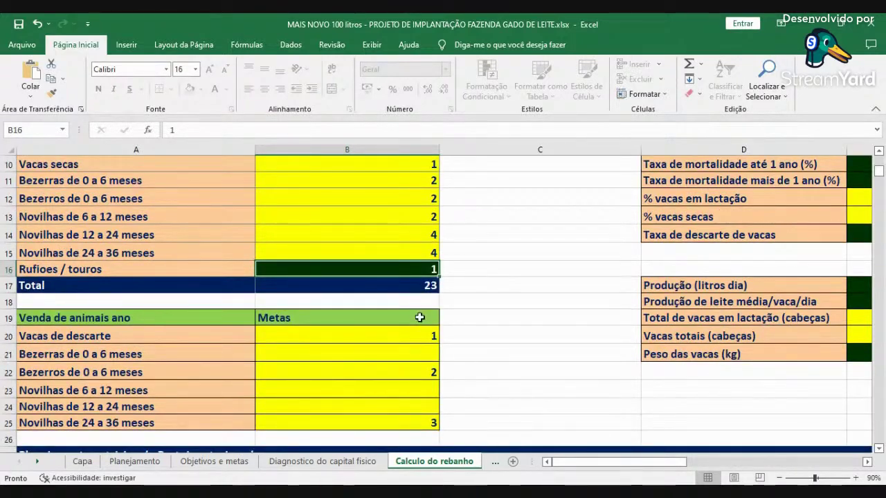
Try the Rufioes / touros goal in the herd composition at 0, and restore it to 1.
type("0")
key("Return")
key("Up")
type("1")
key("Return")
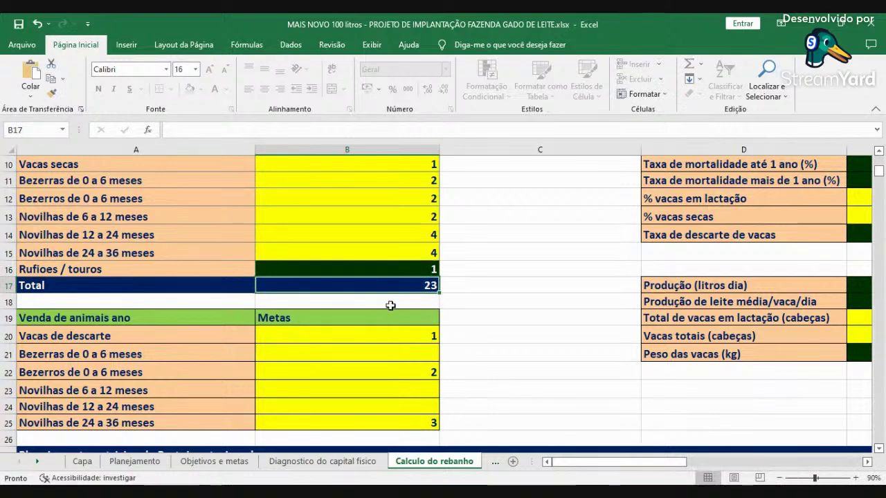
Check the Total de cabeças and Graminea entries for Vacas em lactação + touros ou rufioes in the rotational grazing plan.
scroll(390, 307, "down", 3)
left_click(191, 333)
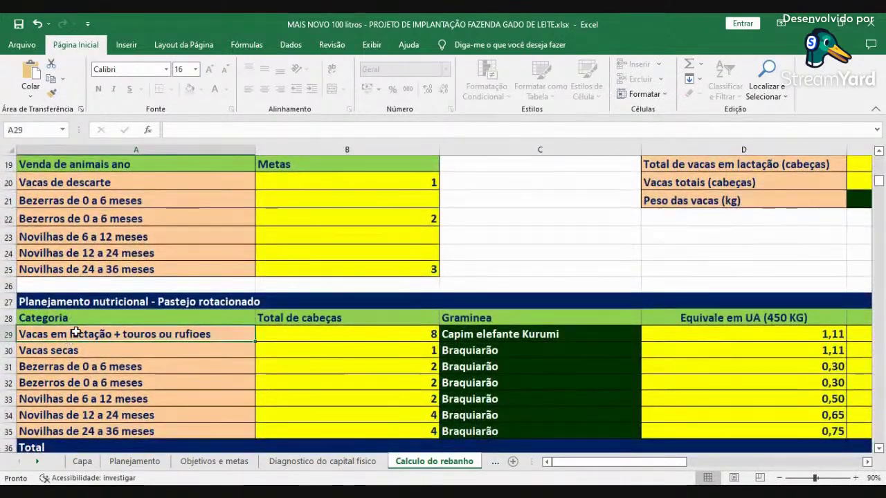
left_click(376, 336)
left_click(509, 334)
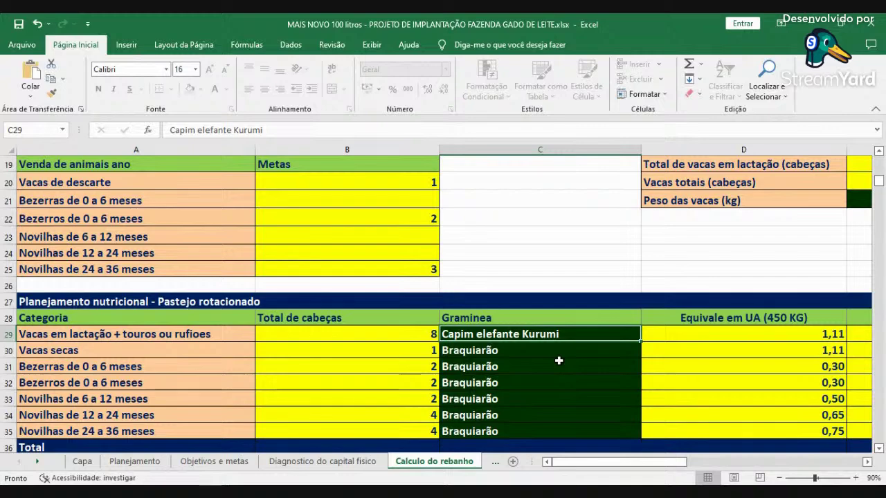
Review the grasses in the Produção de Materia Seca table, from Braquiarão down to Andropogon, and locate BRS Kurumi.
scroll(559, 361, "up", 4)
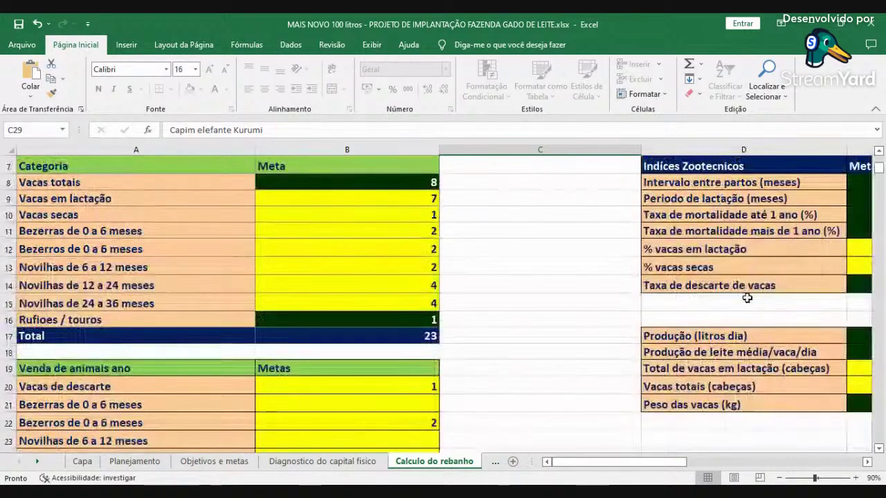
left_click(808, 455)
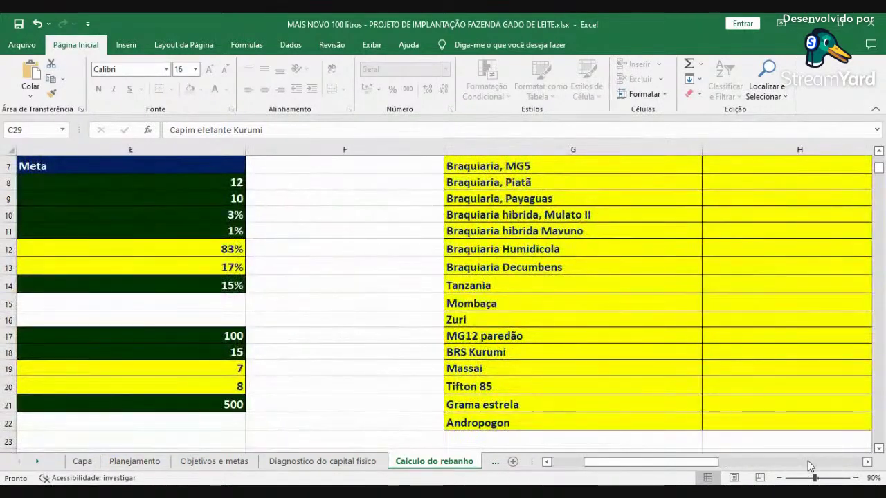
scroll(831, 402, "up", 2)
left_click(867, 461)
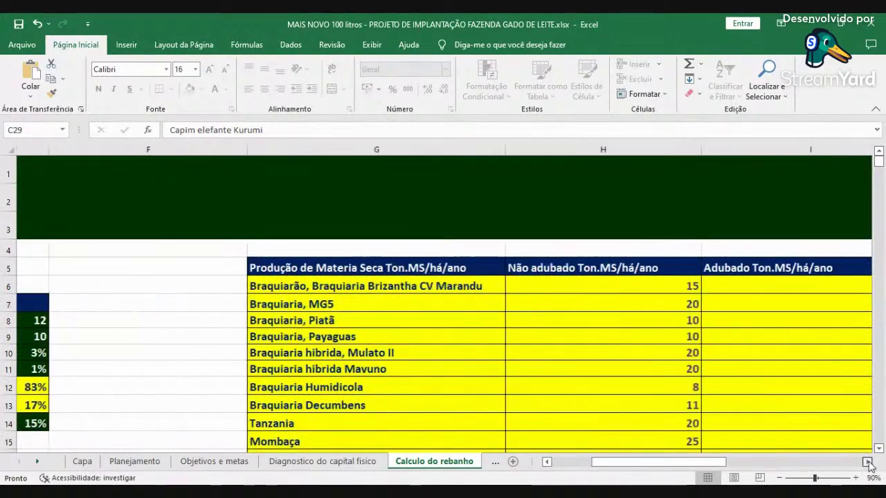
scroll(380, 314, "down", 1)
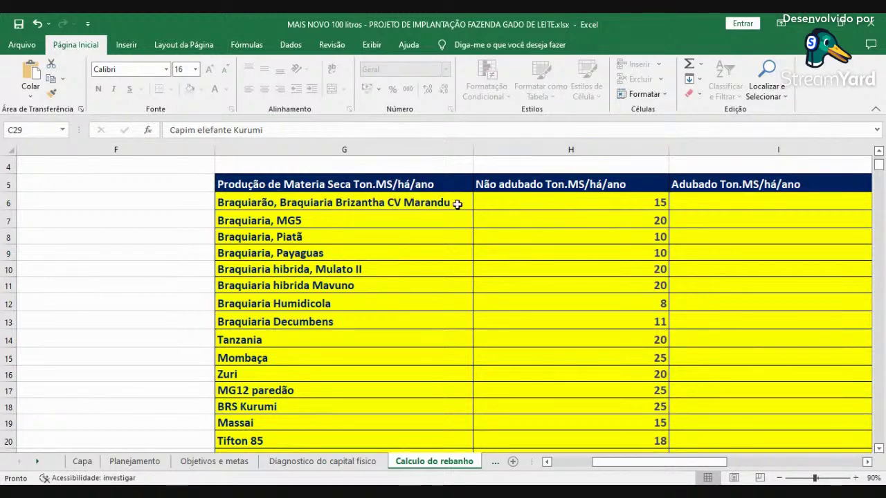
left_click(408, 200)
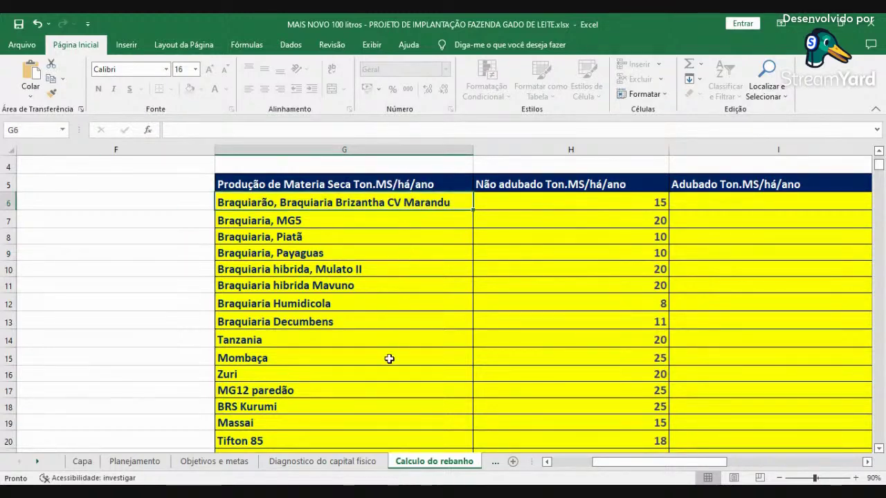
scroll(389, 358, "down", 2)
scroll(389, 361, "up", 1)
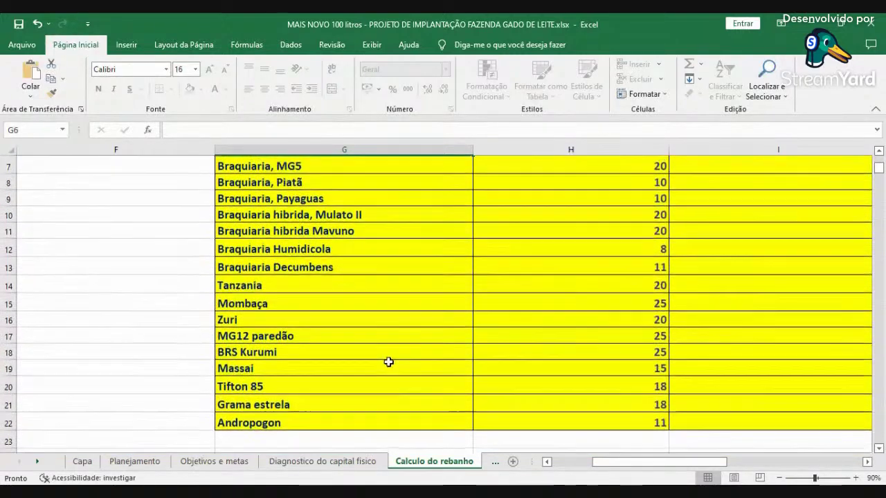
left_click(309, 352)
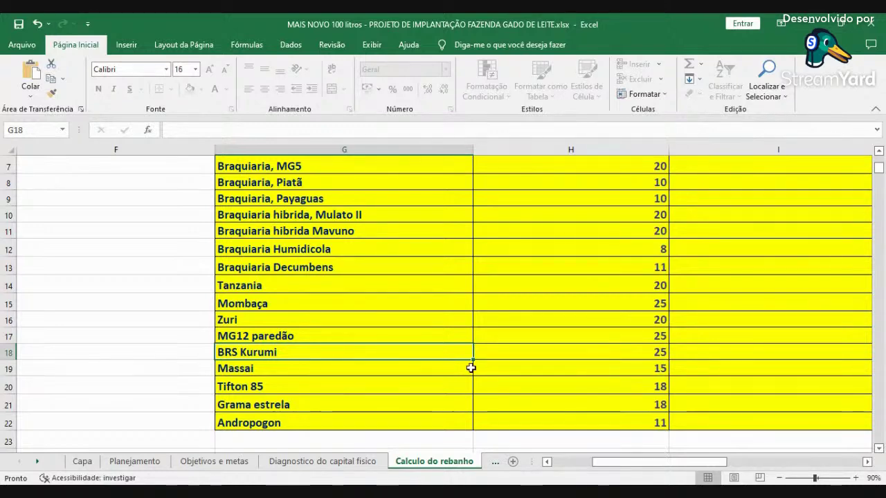
Examine BRS Kurumi's unfertilised and fertilised dry matter production per hectare and its values in columns J and K.
left_click(623, 354)
scroll(624, 361, "up", 2)
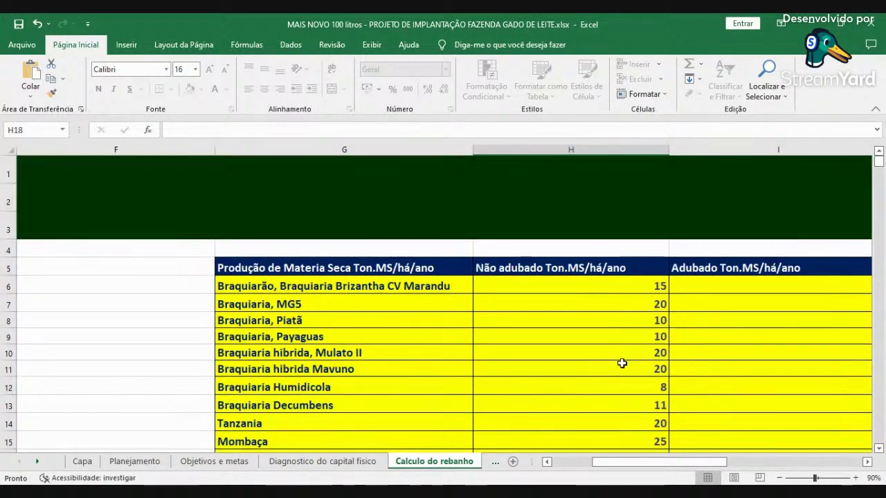
scroll(622, 364, "down", 2)
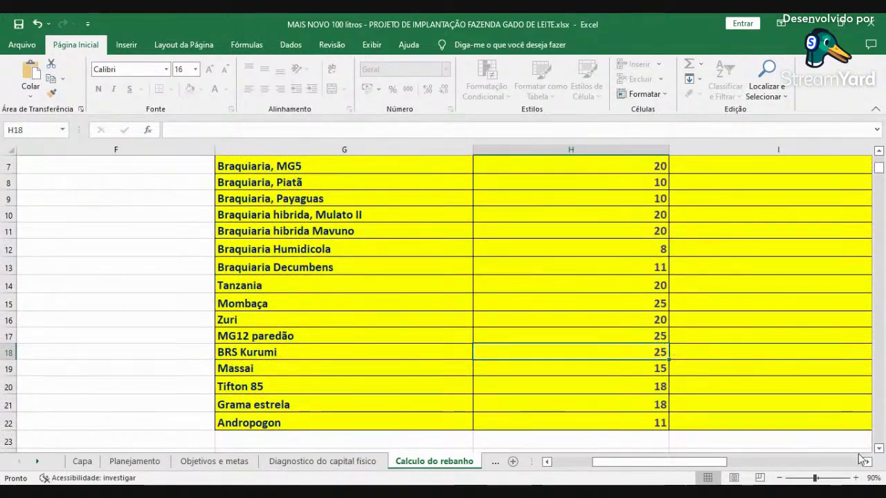
left_click(865, 462)
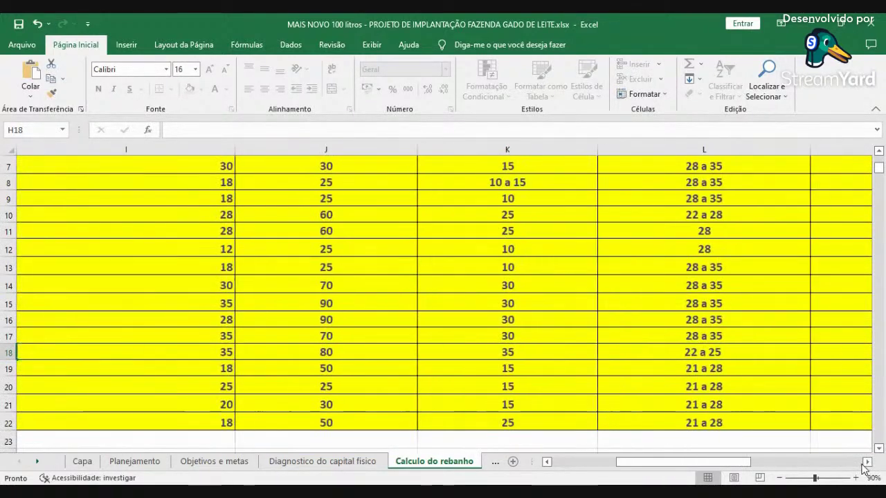
left_click(546, 462)
left_click(327, 347)
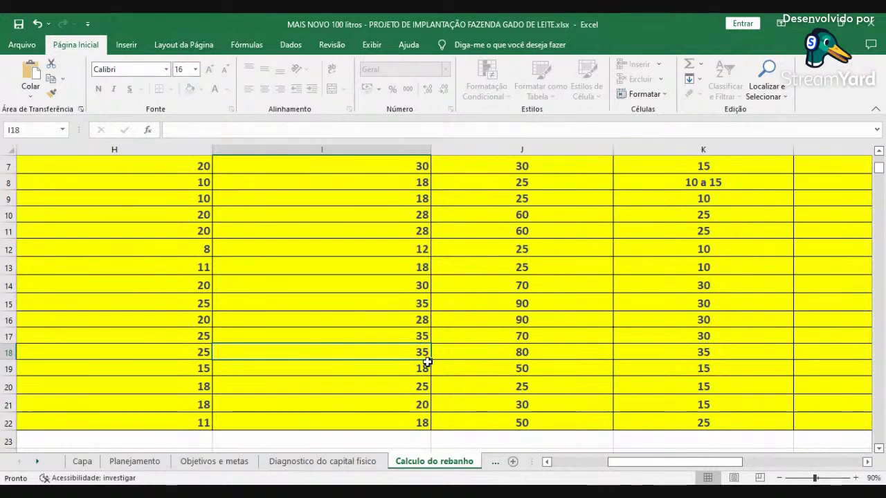
left_click(496, 350)
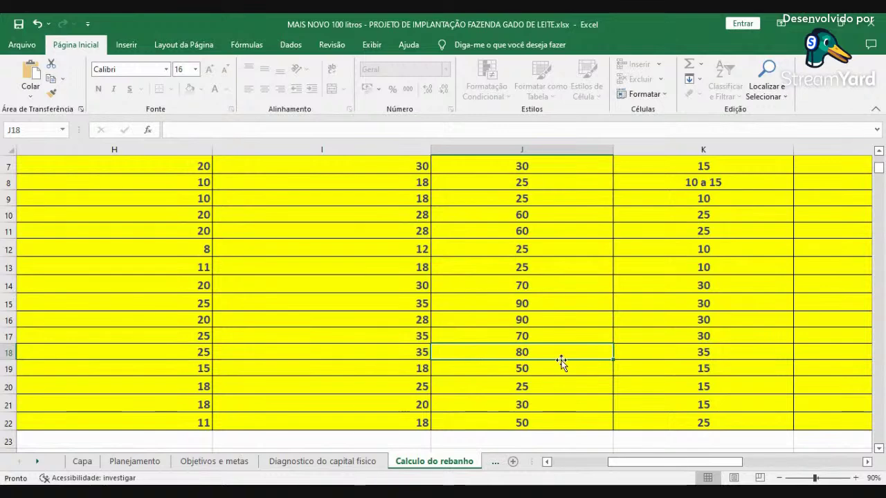
left_click(682, 356)
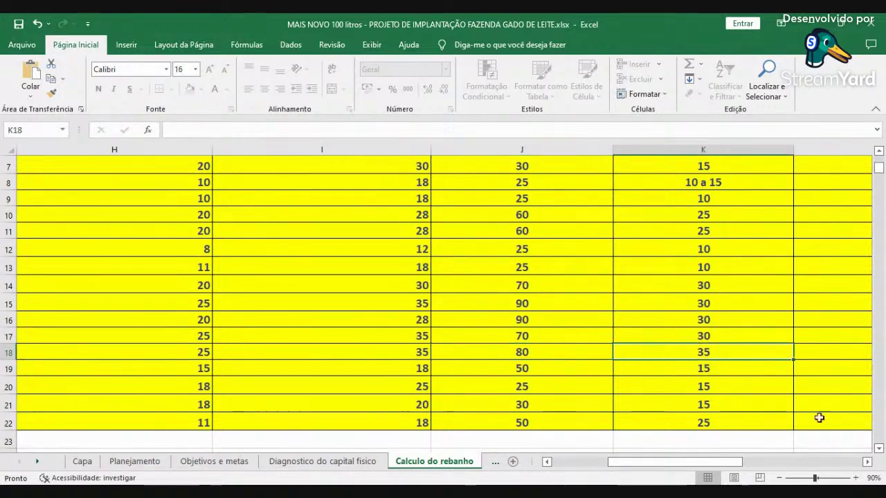
Examine BRS Kurumi's value in column L and its Perido das aguas (dias) in column O.
left_click(867, 462)
left_click(867, 462)
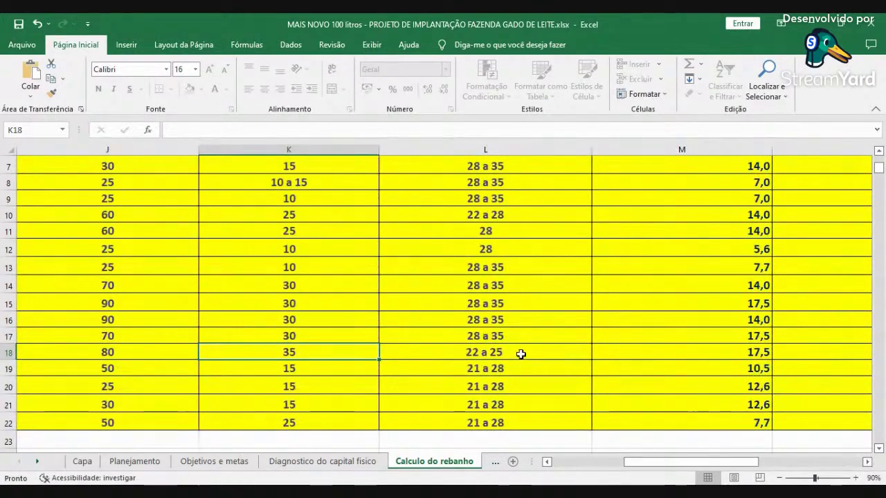
left_click(520, 352)
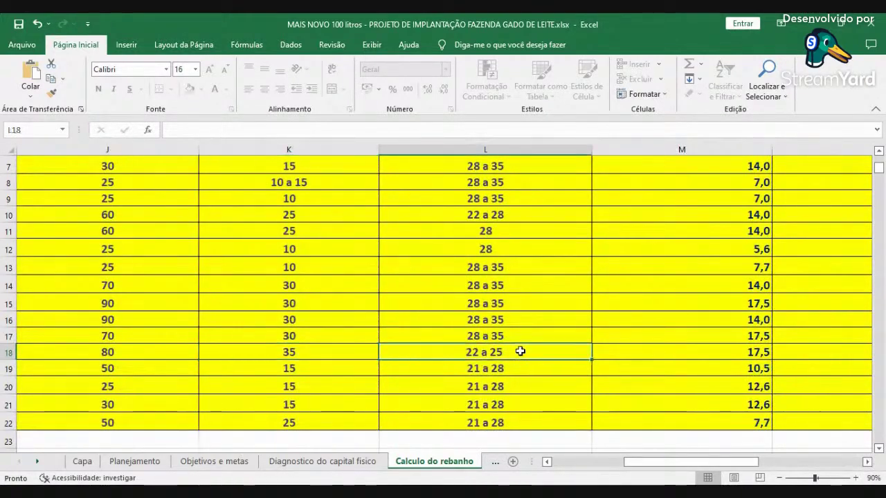
left_click(867, 462)
left_click(867, 462)
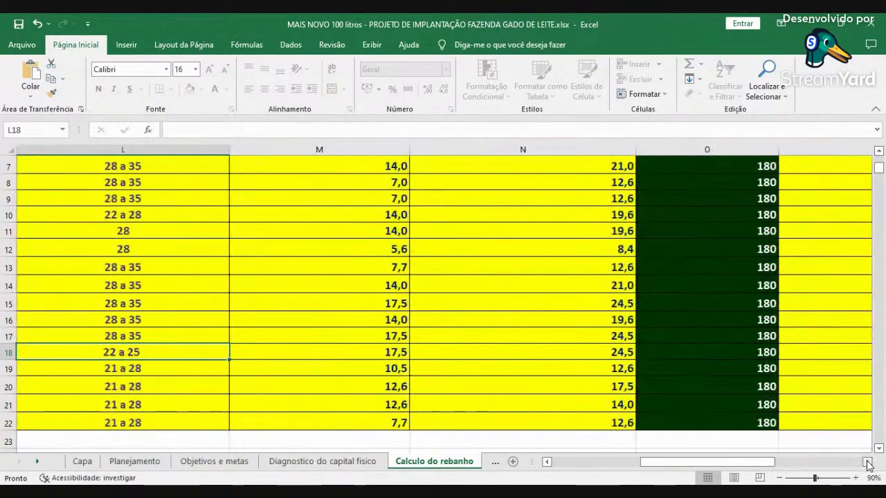
left_click(696, 352)
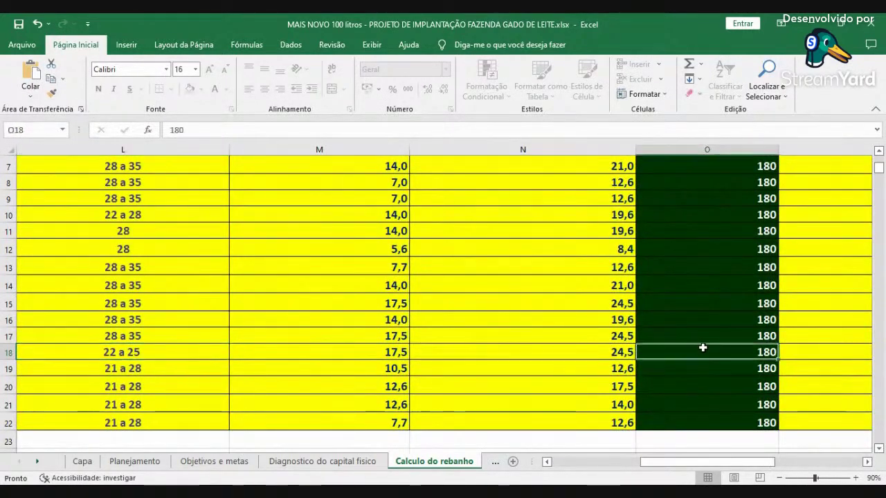
Compare BRS Kurumi's unfertilised and fertilised Taxa de lotação in UA per hectare.
left_click(867, 462)
left_click(704, 352)
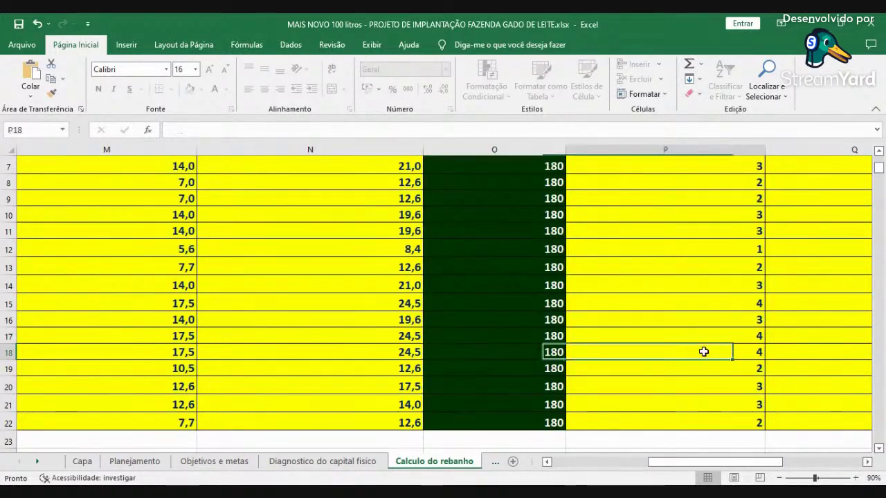
scroll(695, 302, "up", 1)
scroll(696, 301, "up", 2)
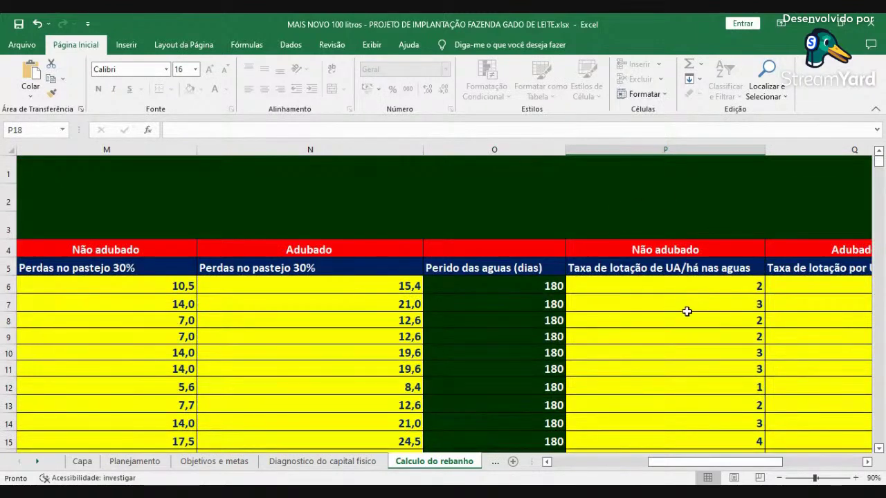
scroll(644, 307, "down", 2)
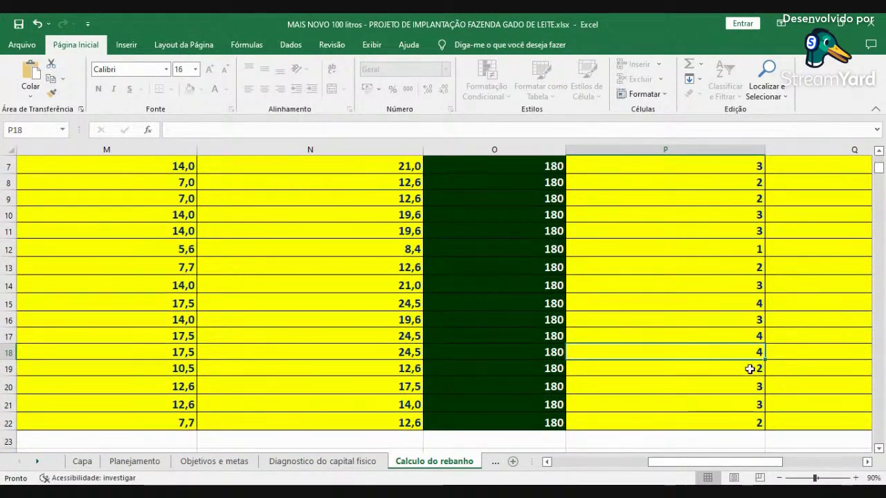
left_click(866, 461)
left_click(707, 353)
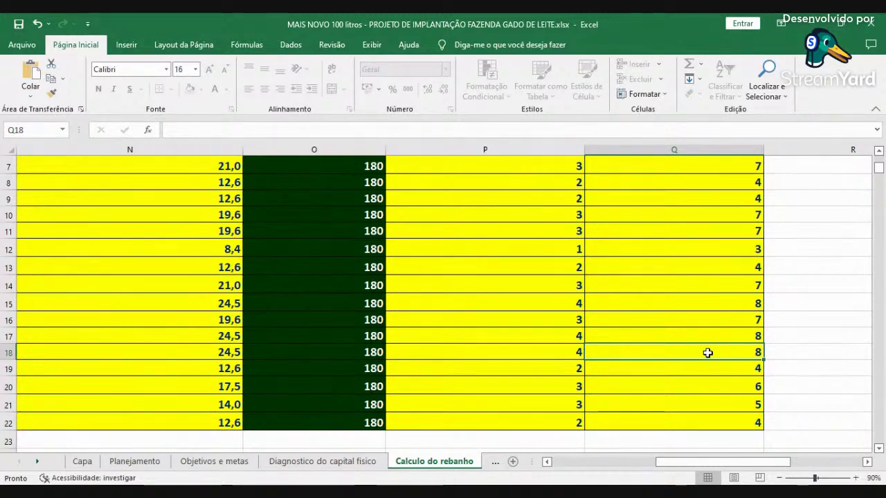
scroll(701, 359, "up", 2)
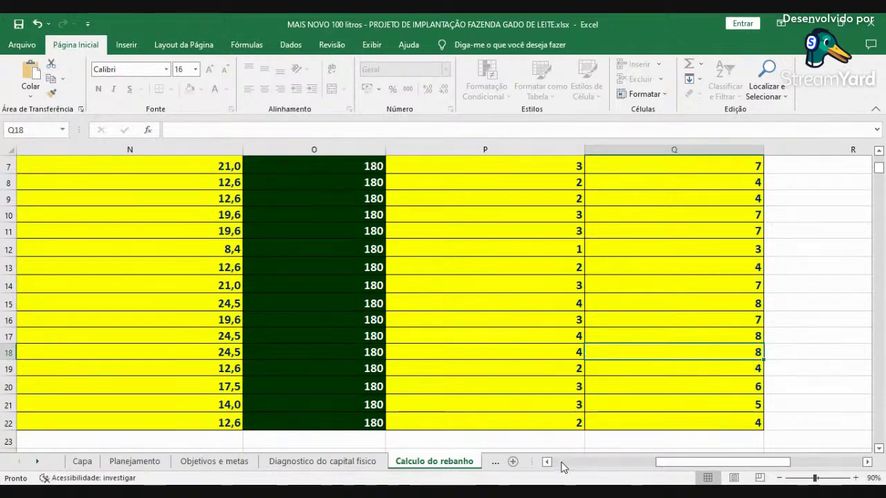
Check the Capim elefante Kurumi row of the rotational grazing plan for its Equivale em UA (450 KG) and Total de Uas.
scroll(562, 462, "left", 4)
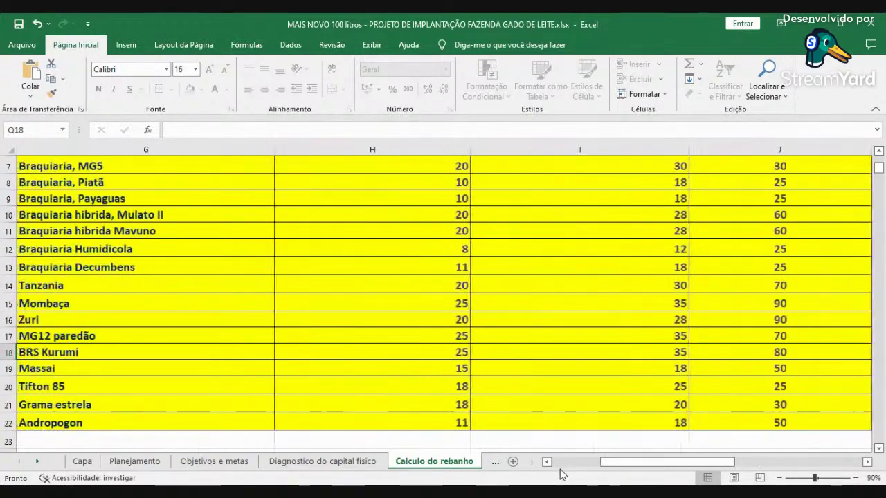
scroll(559, 456, "left", 4)
scroll(556, 435, "down", 5)
left_click(561, 283)
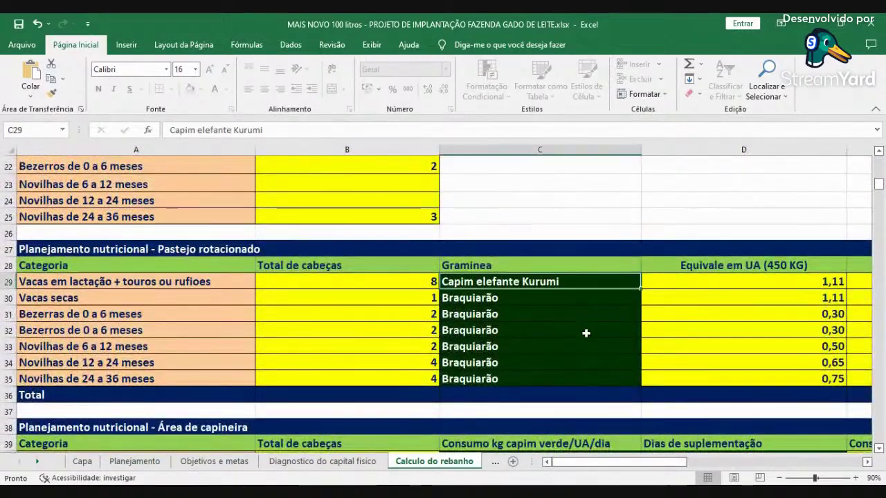
key("Right")
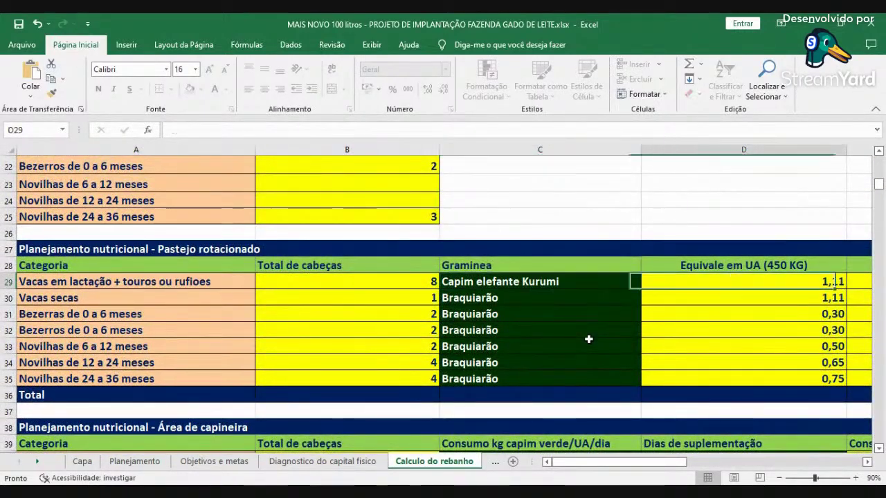
scroll(588, 339, "right", 3)
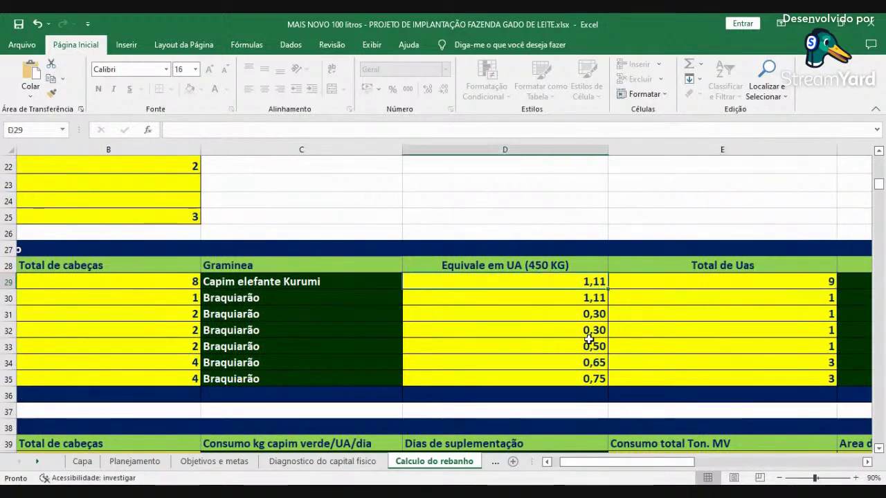
scroll(569, 167, "up", 1)
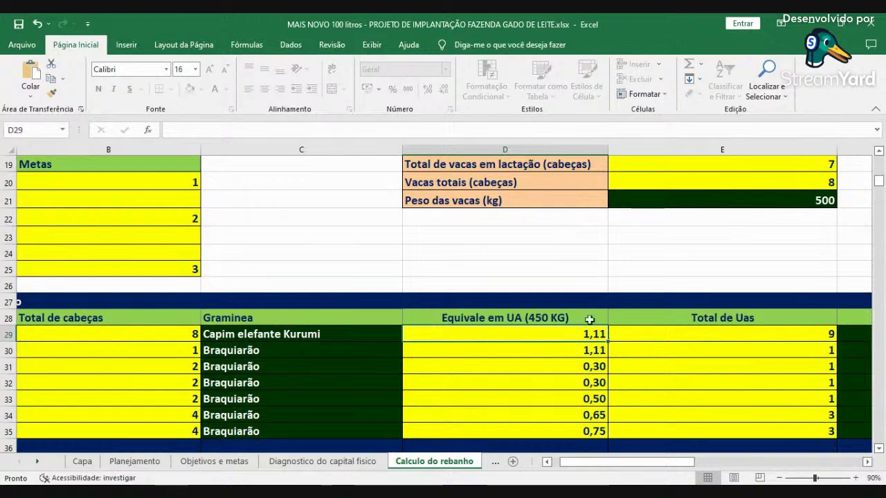
Examine the Taxa de lotação UA/há and Área em há for the lactating cows in the rotational grazing plan.
left_click(867, 461)
left_click(867, 462)
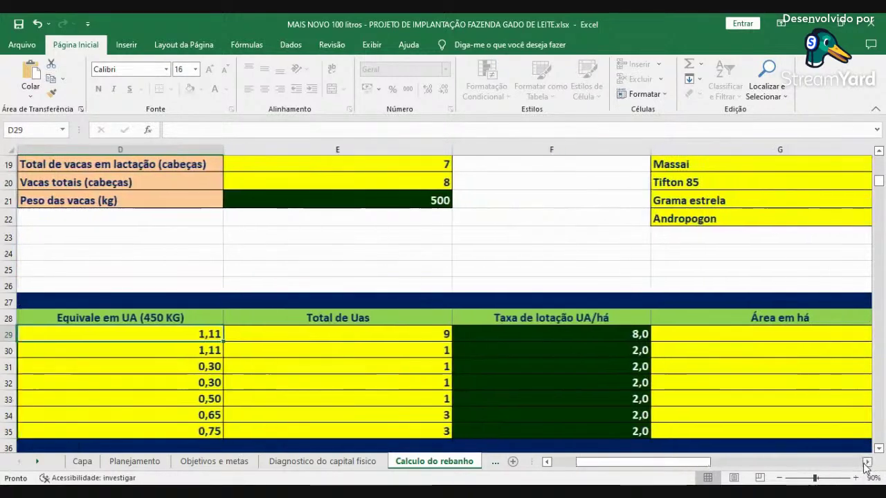
left_click(551, 332)
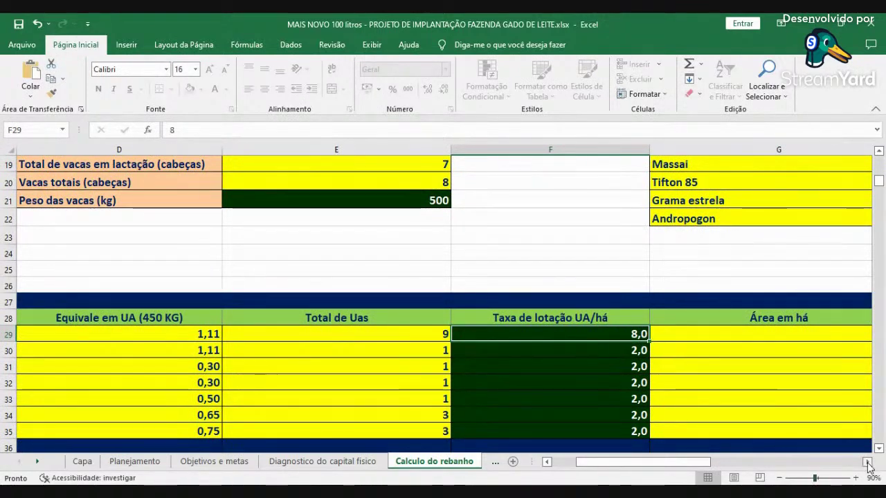
scroll(565, 308, "right", 1)
left_click(578, 334)
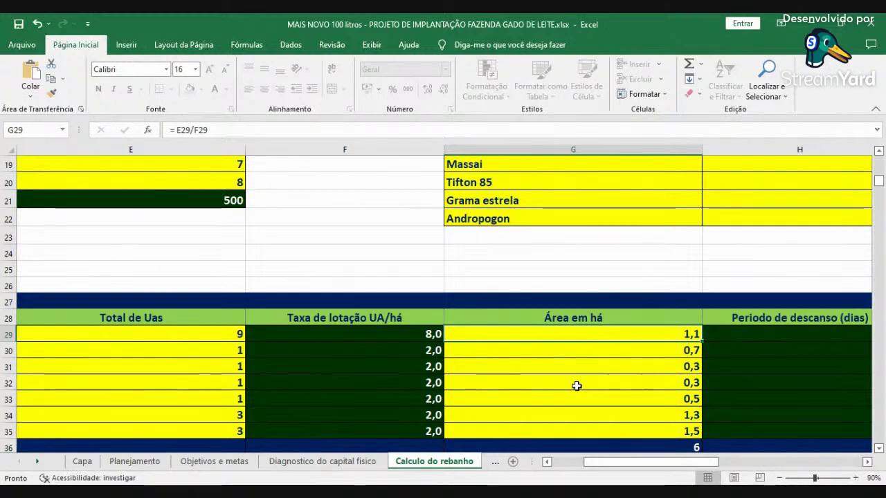
Set the Rufioes / touros goal in the herd composition to 0.
left_click(555, 461)
scroll(420, 291, "up", 3)
left_click(420, 274)
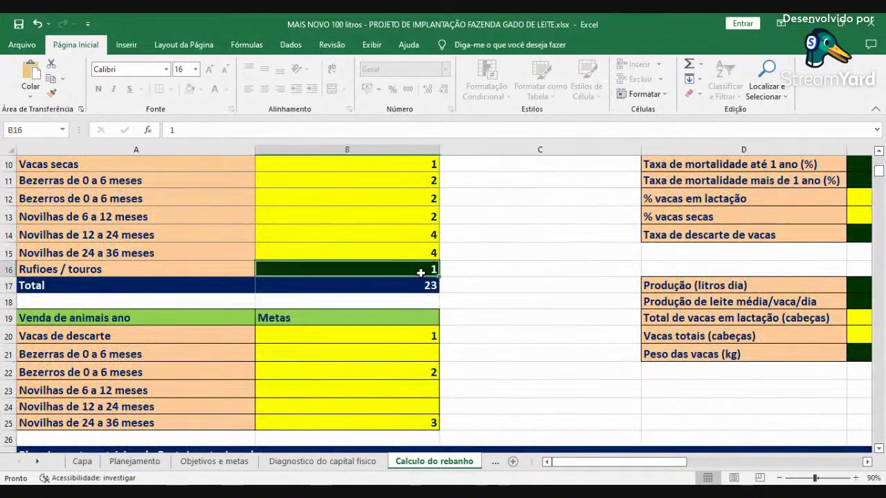
type("0")
key("Return")
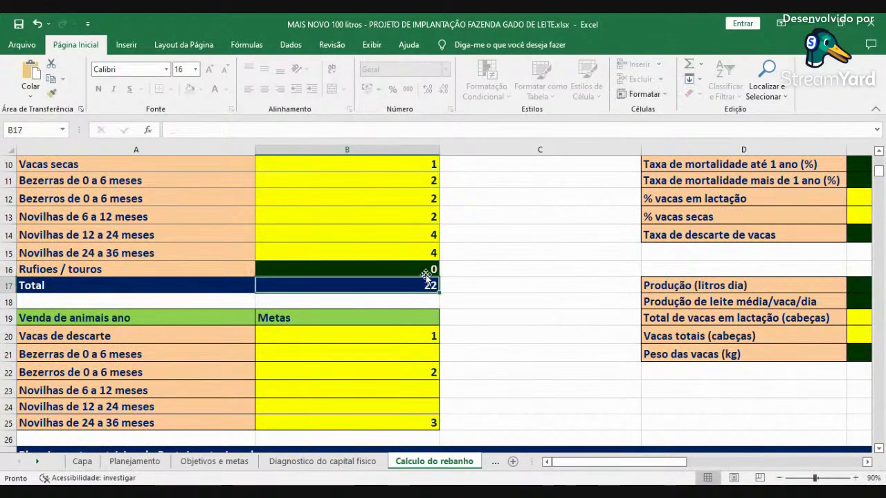
Check the Total de Uas and Área em há of every category in the rotational grazing plan.
scroll(425, 283, "down", 2)
scroll(426, 283, "down", 2)
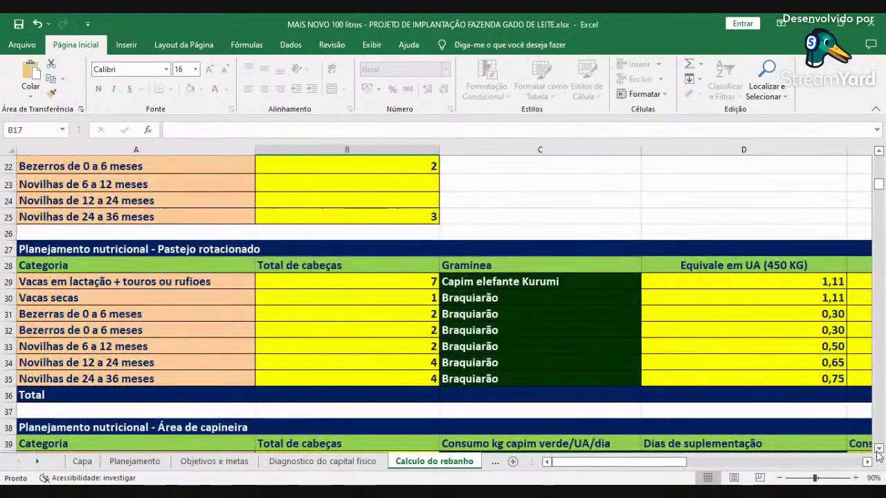
scroll(867, 462, "right", 4)
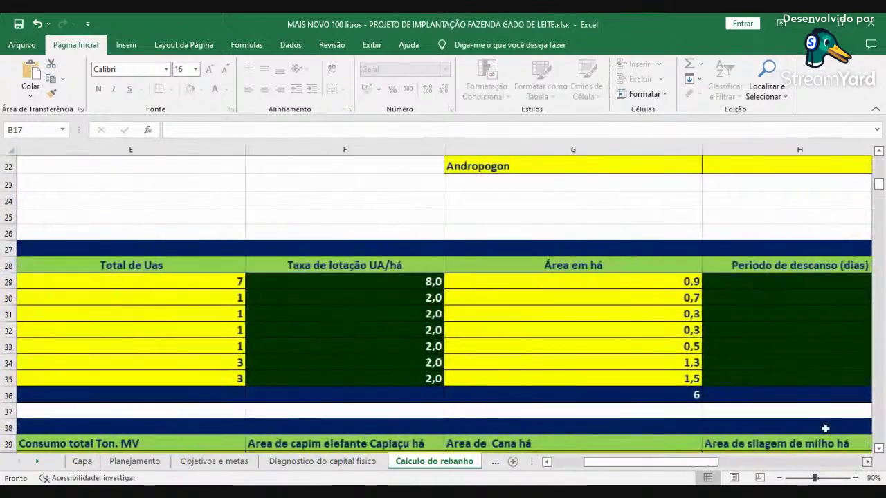
Set the Rufioes / touros goal in the herd composition to 1.
left_click(564, 462)
scroll(394, 210, "up", 2)
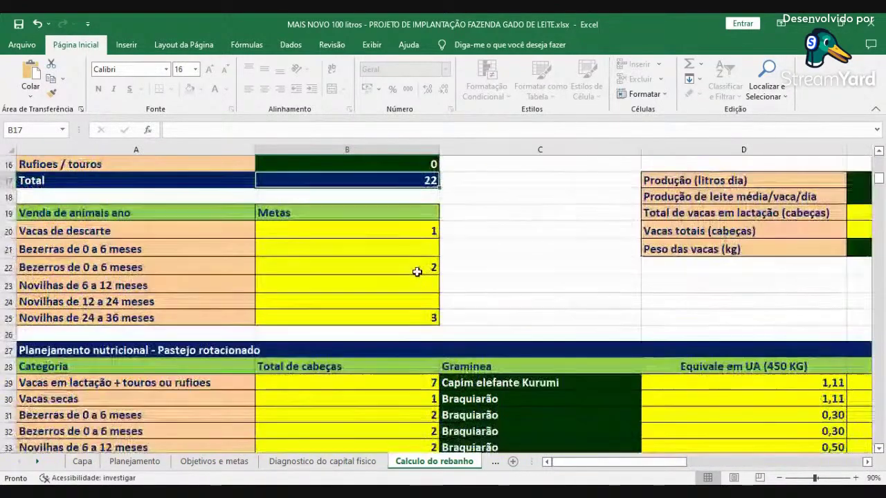
left_click(391, 164)
type("1")
key("Return")
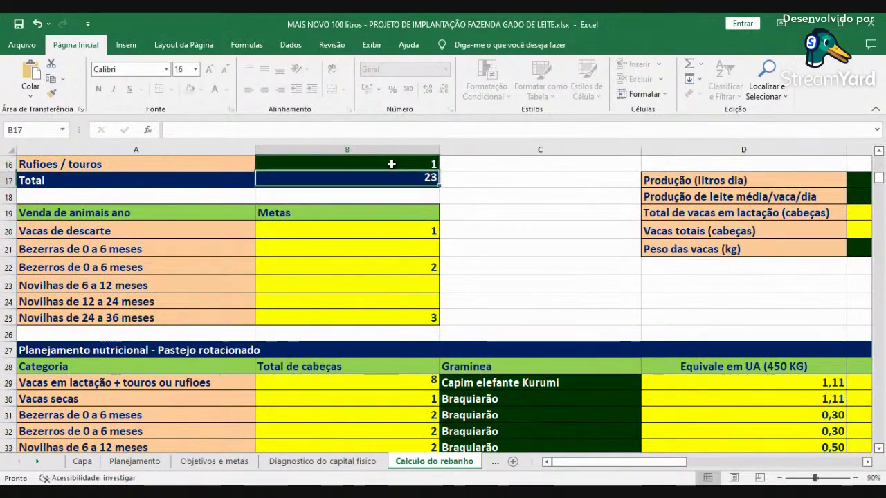
Examine the lactating cows' Área em há and its formula in the rotational grazing plan with one bull included.
scroll(691, 249, "down", 3)
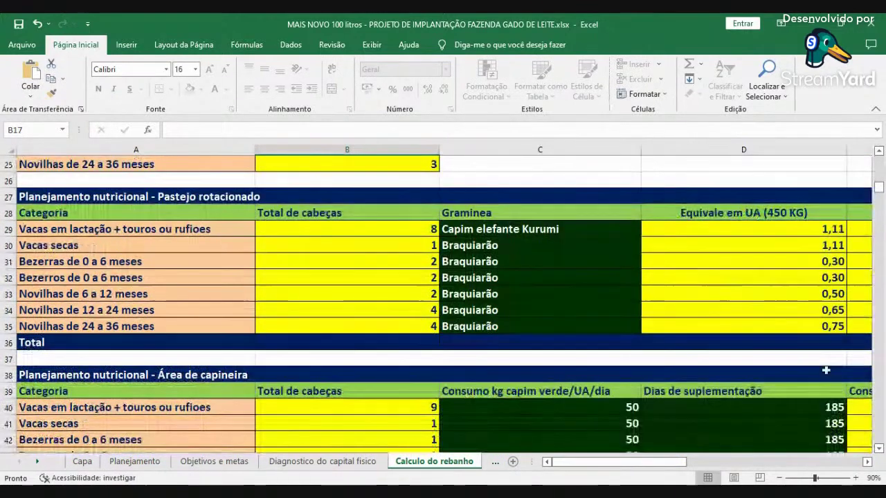
left_click(866, 463)
left_click(866, 462)
left_click(866, 462)
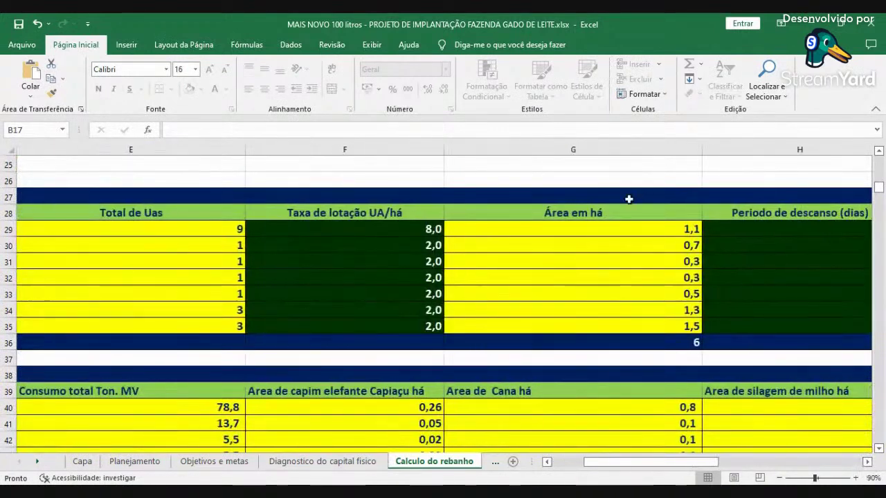
left_click(620, 230)
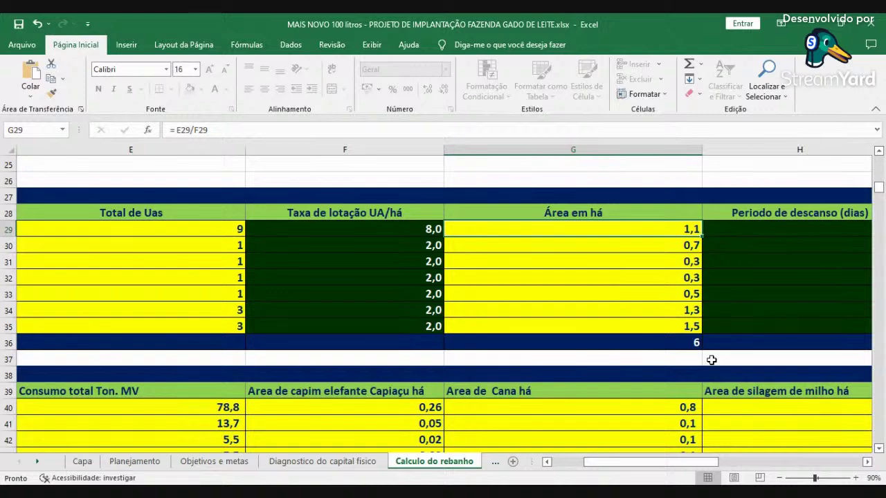
Set the Periodo de descanso for the lactating cows on Capim elefante Kurumi to 22 days.
left_click(867, 462)
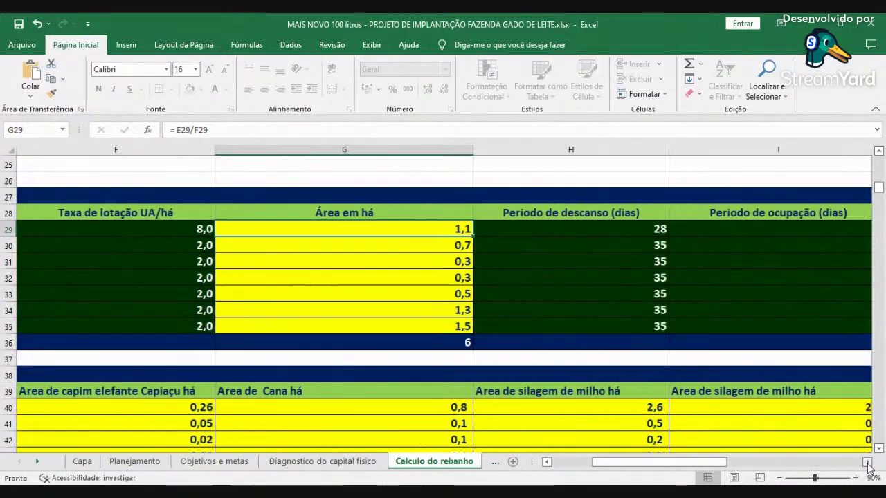
left_click(576, 225)
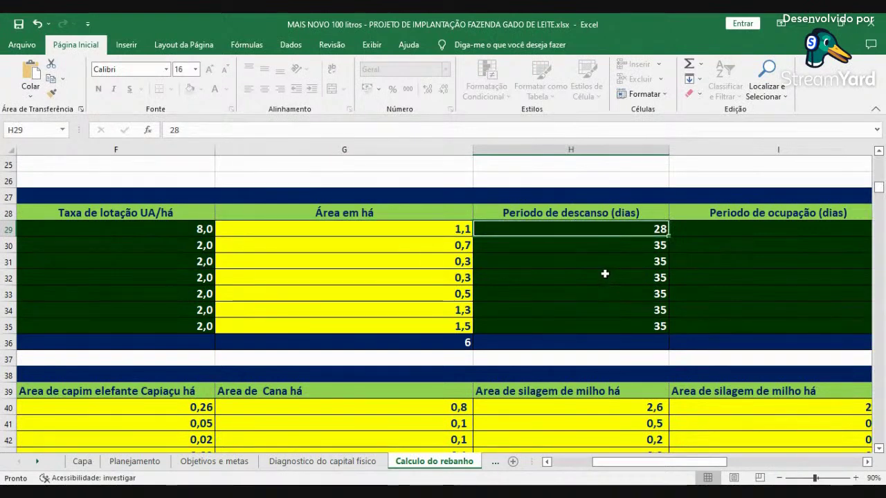
type("22")
key("Tab")
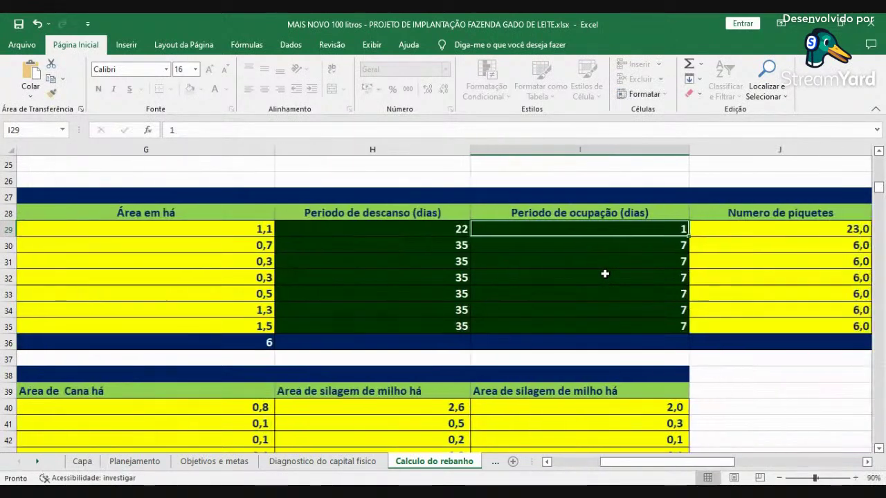
Review the lactating cows' number of paddocks, paddock size, electric fence lengths and square paddock dimensions.
key("Tab")
key("Tab")
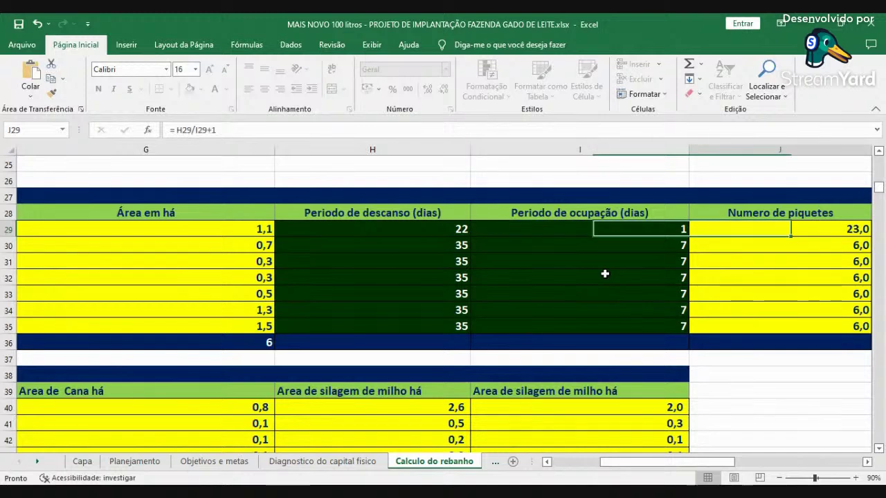
key("shift+Tab")
key("Tab")
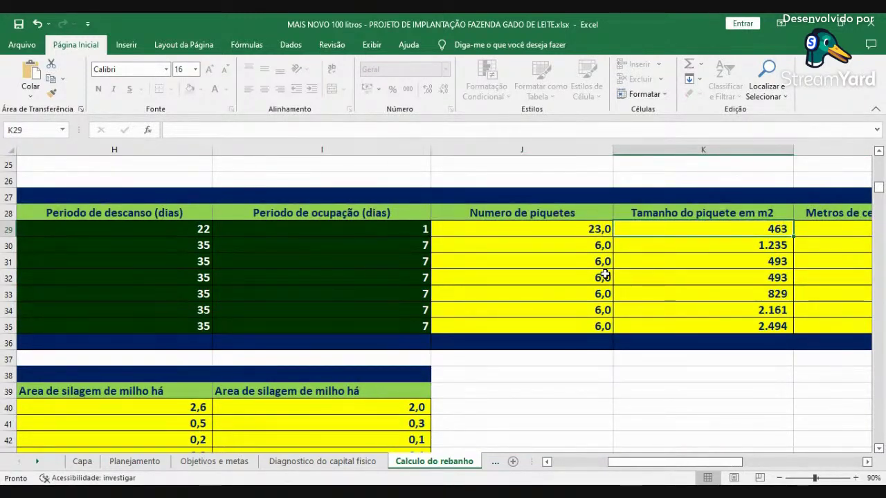
key("Tab")
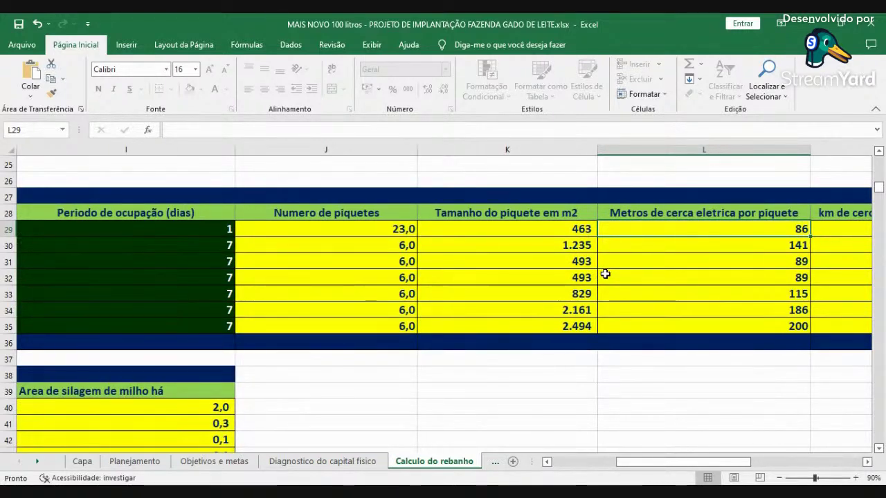
key("Tab")
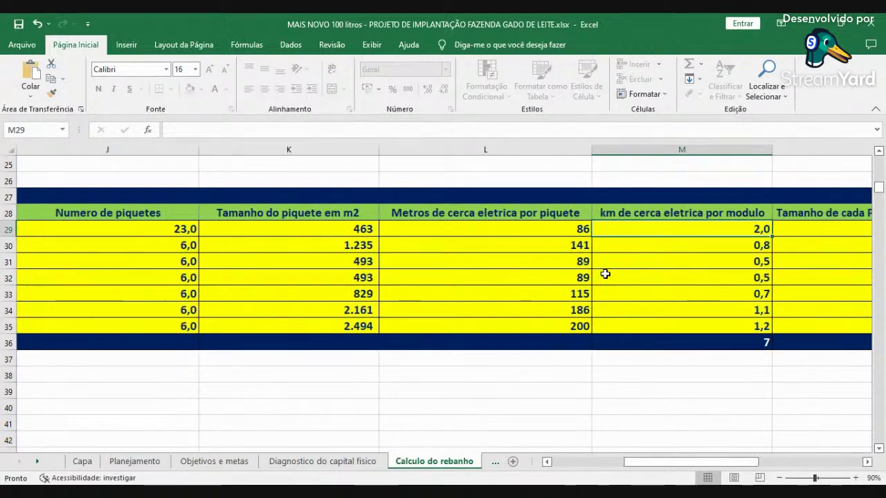
key("Tab")
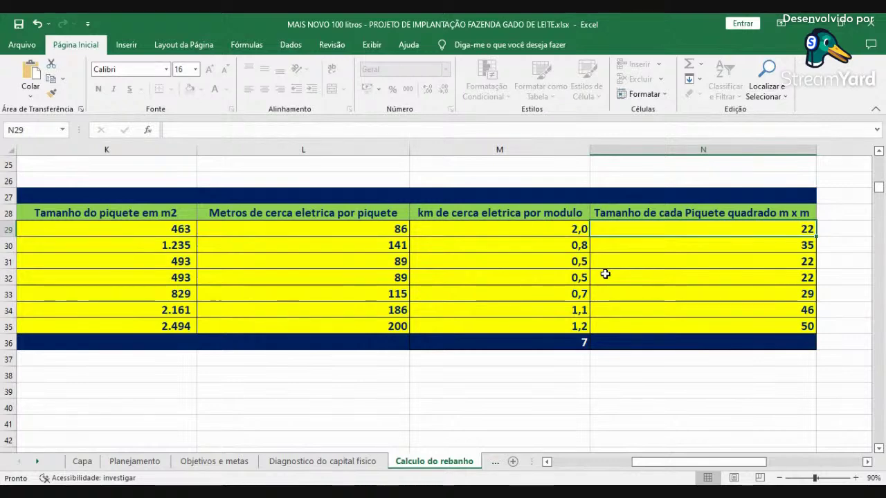
Check the Graminea and Equivale em UA (450 KG) of the Vacas secas row in the rotational grazing plan.
key("Left")
key("Left")
key("Left")
key("Home")
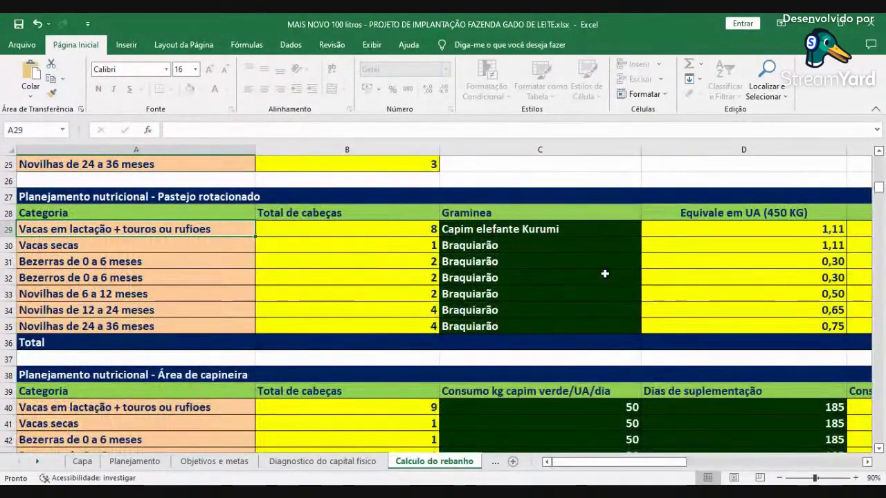
key("Down")
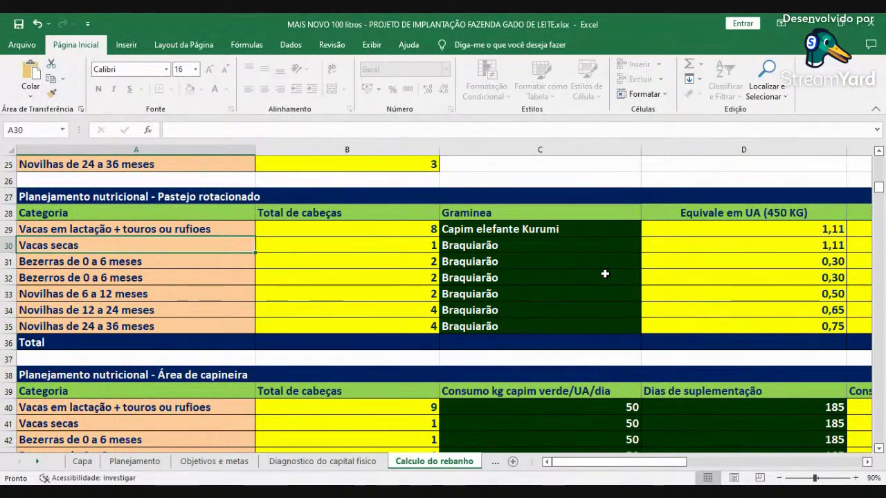
key("Right")
key("Right")
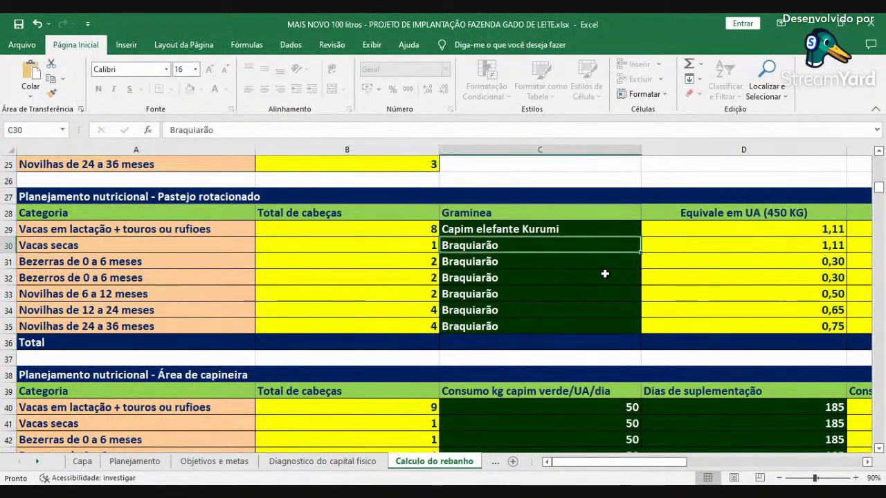
key("Right")
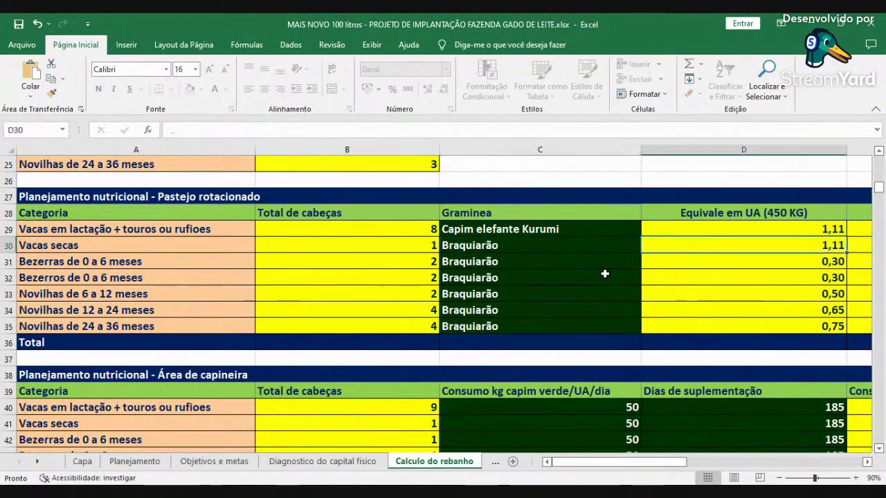
Compare Braquiarão's unfertilised and fertilised dry matter production per hectare in the grass productivity table.
scroll(658, 260, "up", 1)
scroll(658, 260, "up", 8)
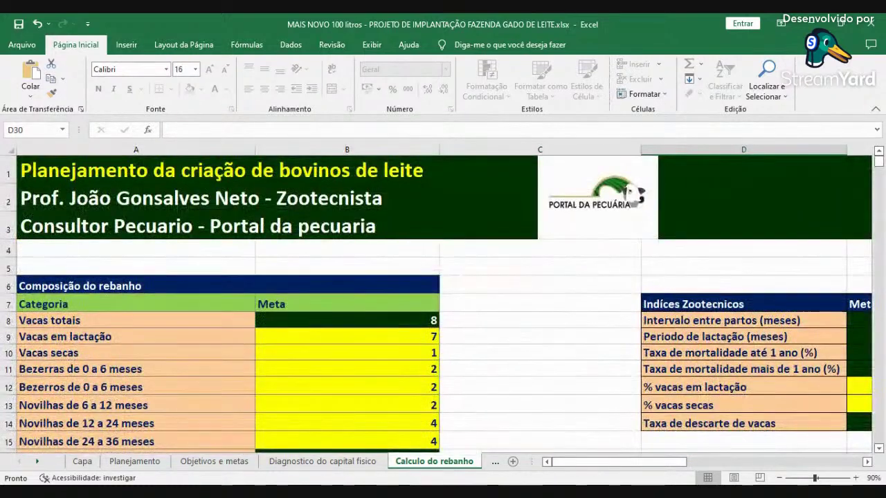
scroll(848, 473, "right", 4)
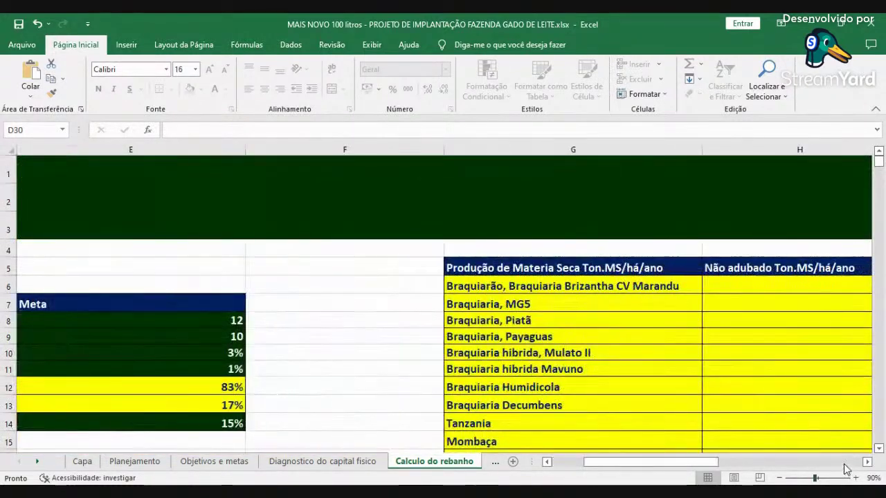
left_click(594, 280)
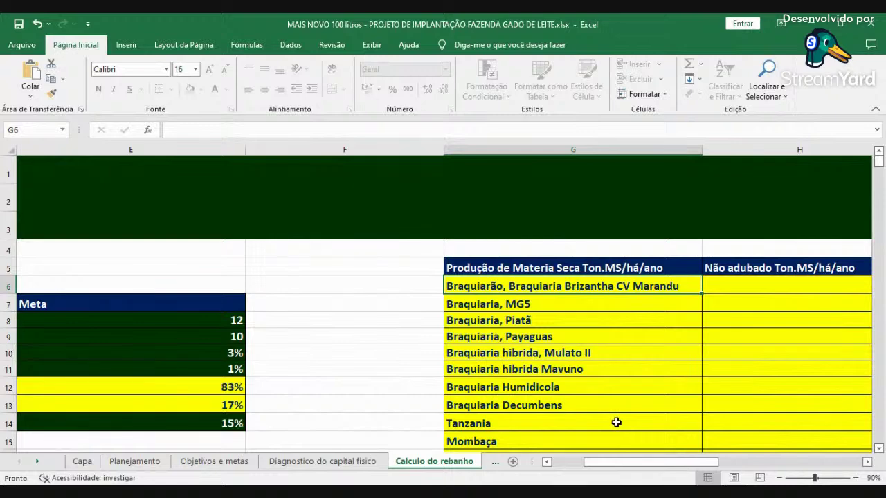
key("Right")
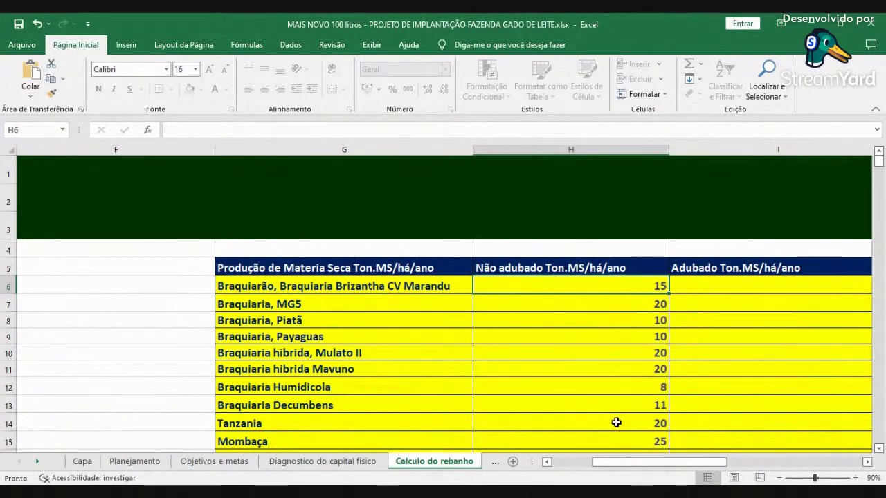
key("Right")
Review Braquiarão's entry and exit heights, rest period, grazing losses and Perido das aguas.
key("Right")
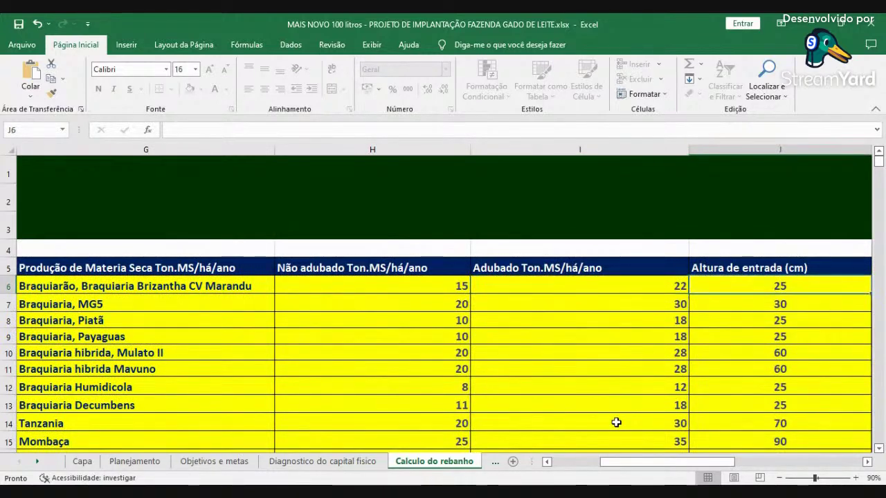
scroll(615, 422, "right", 1)
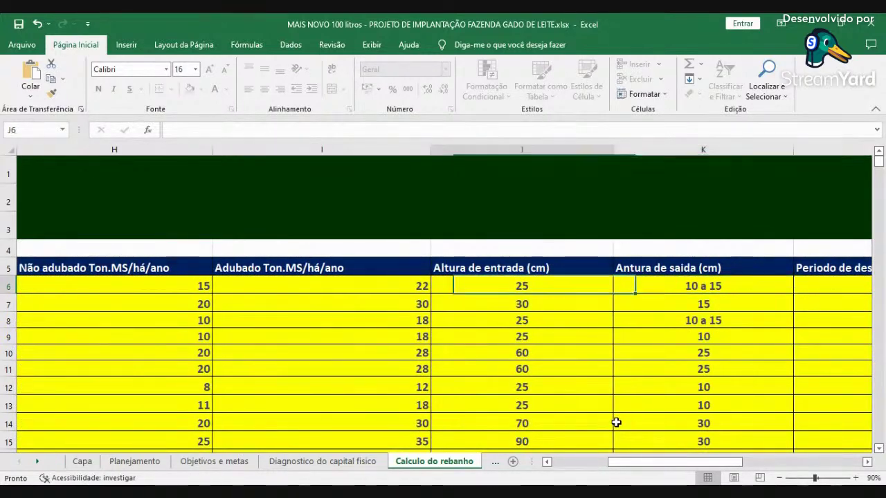
key("Right")
key("Right")
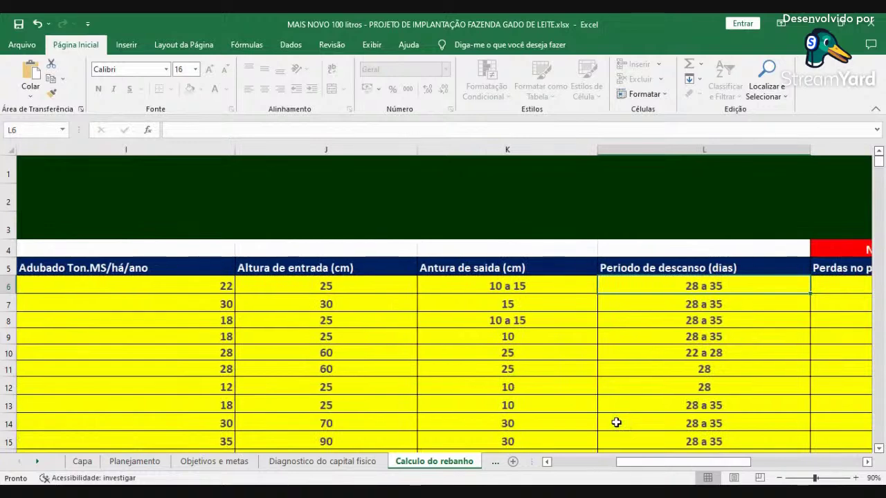
key("Right")
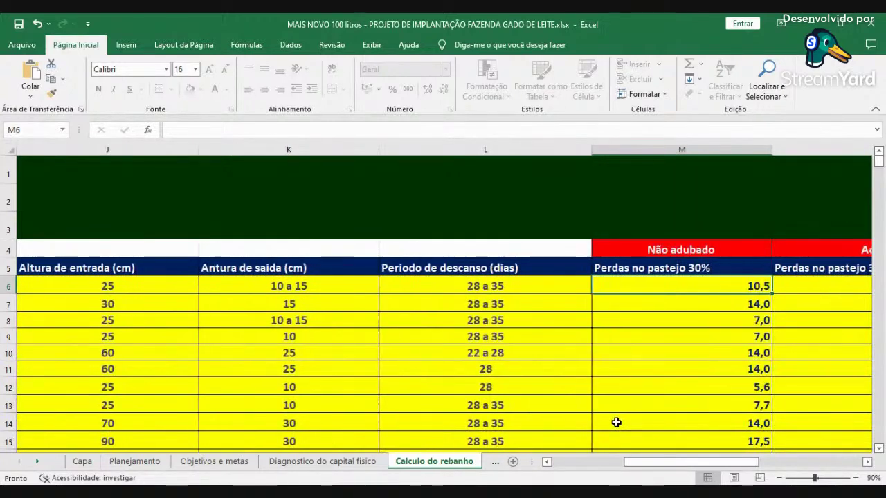
key("Right")
key("Right")
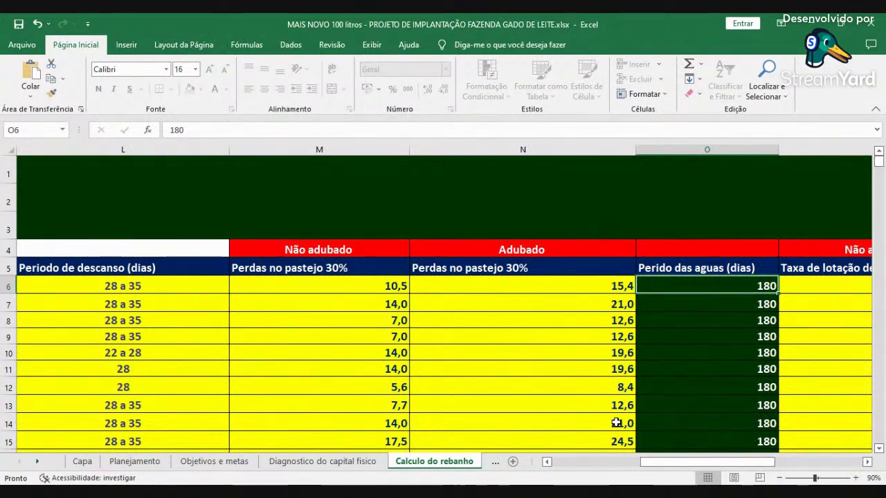
Compare Braquiarão's unfertilised and fertilised Taxa de lotação in UA per hectare during the rainy season.
key("Right")
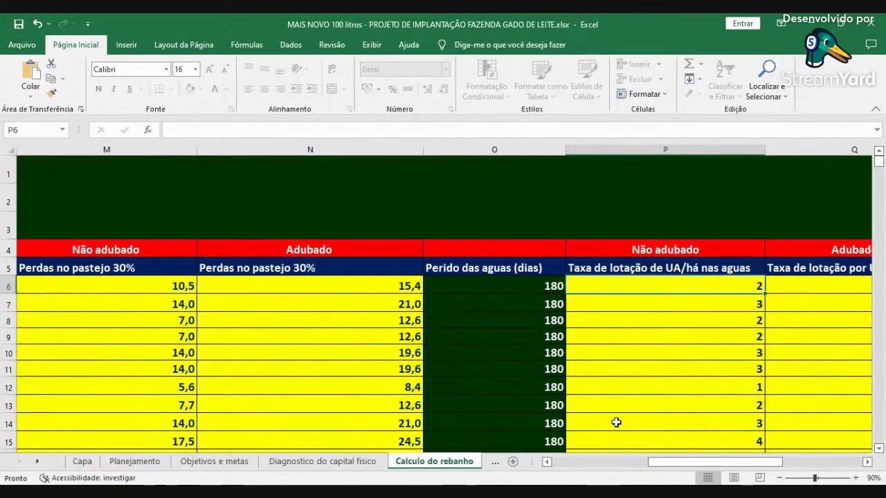
key("Right")
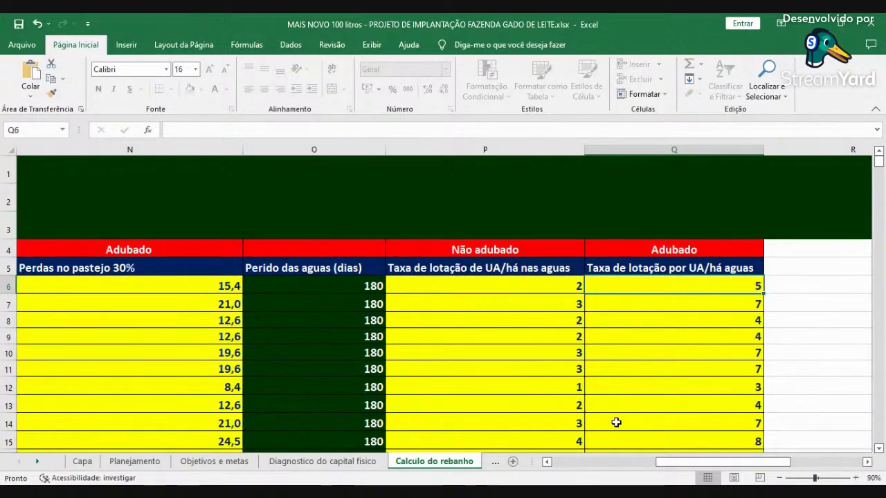
key("Left")
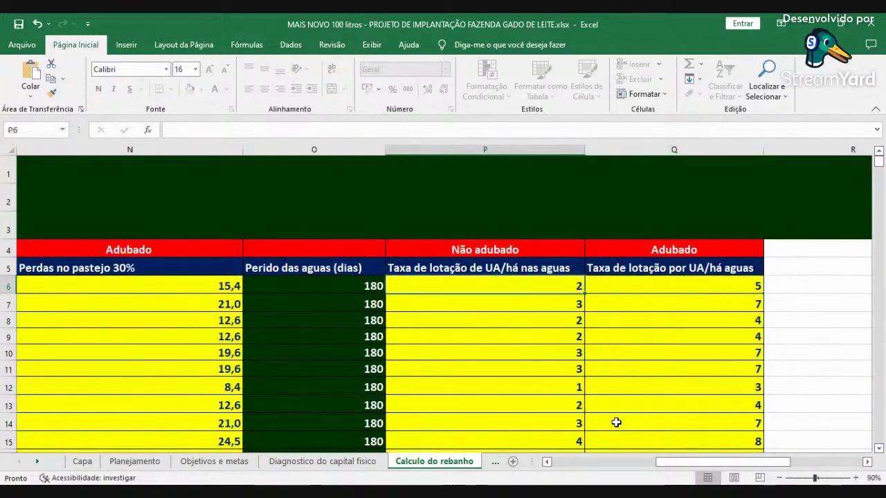
key("Right")
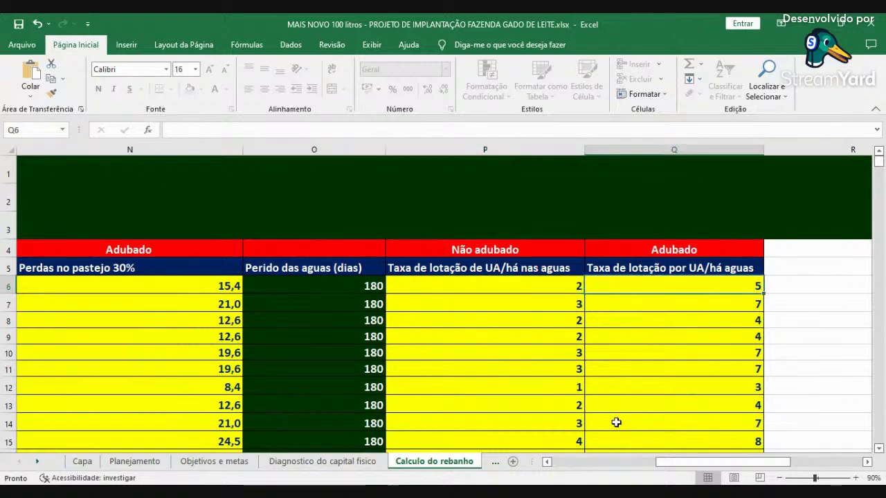
Set Braquiarão's Perido das aguas to 365 days and check its unfertilised stocking rate.
key("Left")
key("Left")
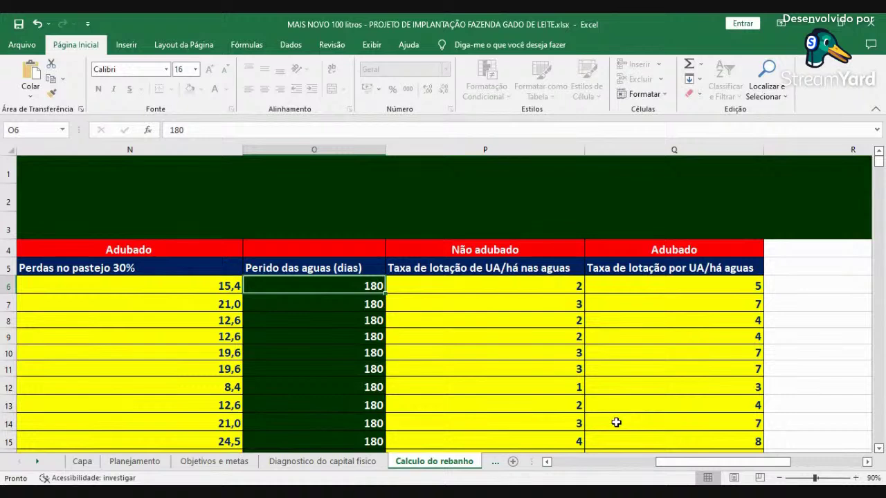
type("3")
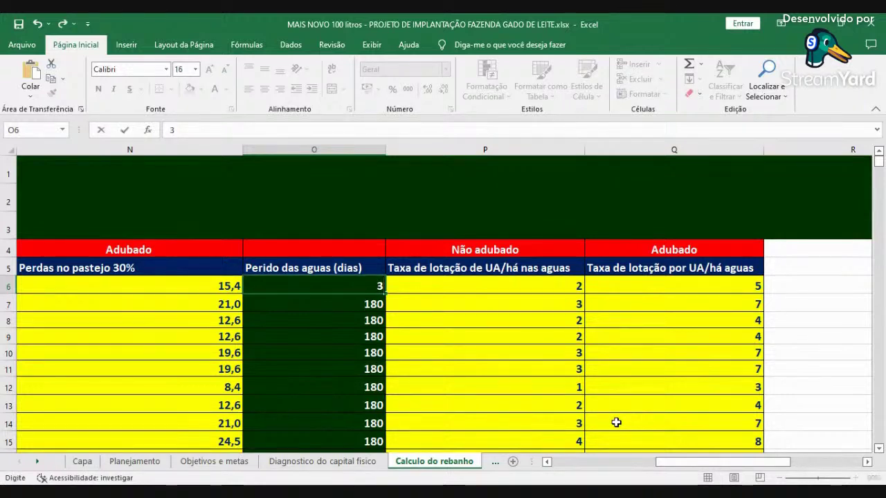
type("65")
key("ctrl+Return")
key("Right")
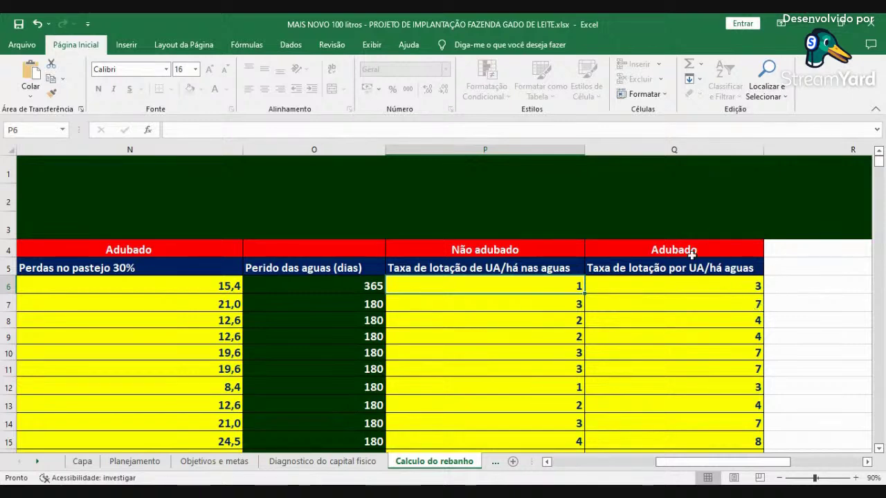
Review the animal categories assigned to Braquiarão in the Pastejo rotacionado plan, from Bezerras de 0 a 6 meses to Novilhas de 12 a 24 meses.
left_click(565, 465)
scroll(619, 431, "left", 3)
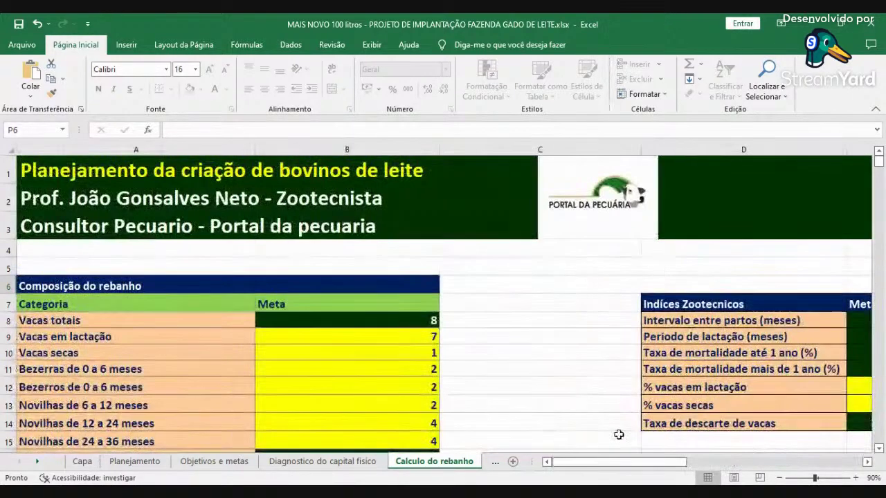
scroll(618, 431, "down", 7)
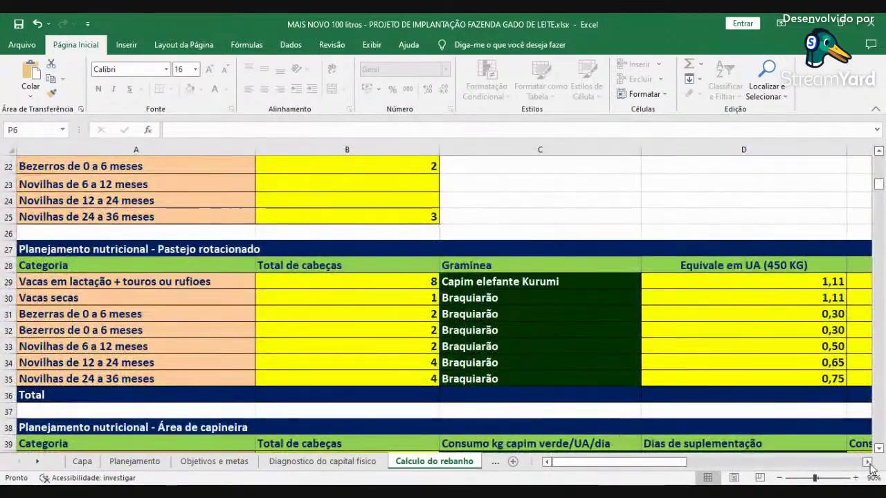
left_click(866, 461)
left_click(867, 461)
left_click(866, 461)
left_click(867, 461)
left_click(867, 461)
left_click(867, 461)
left_click(867, 462)
left_click_drag(669, 462, 574, 468)
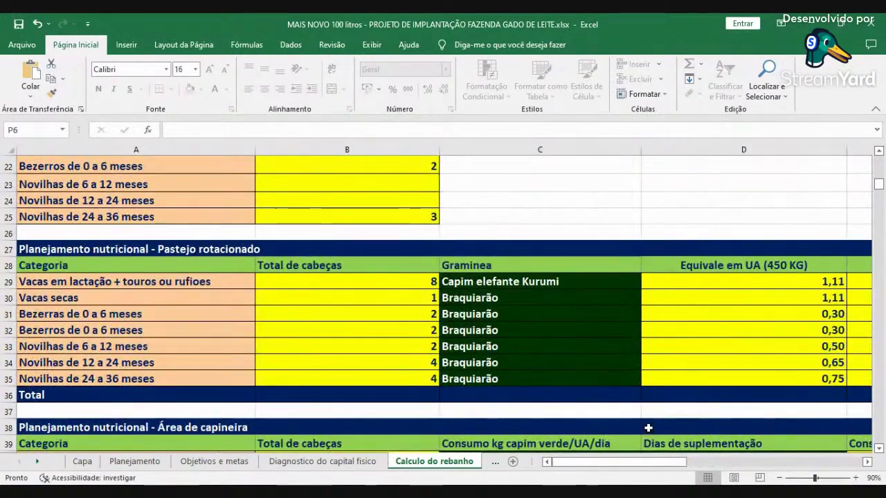
left_click(137, 313)
left_click(145, 334)
left_click(154, 349)
left_click(162, 364)
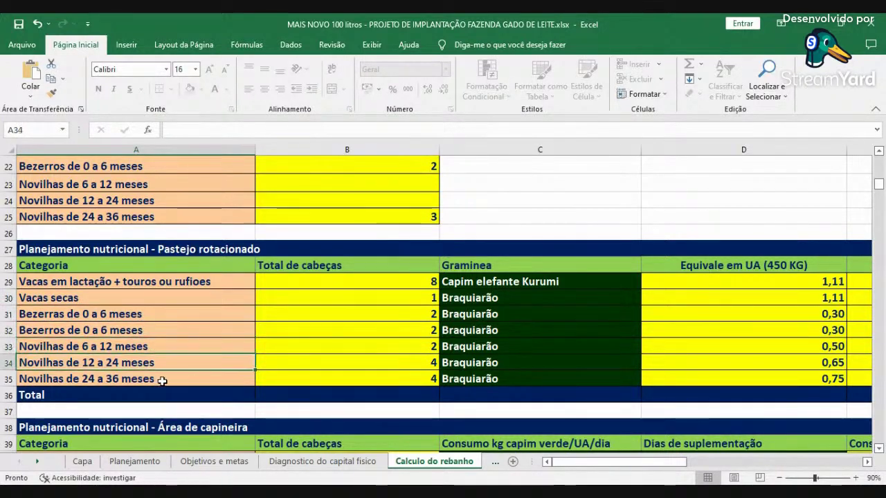
Set the Taxa de lotação to 1 UA/há for all six Braquiarão categories in the rotational grazing plan.
left_click(866, 462)
left_click(867, 461)
left_click(867, 461)
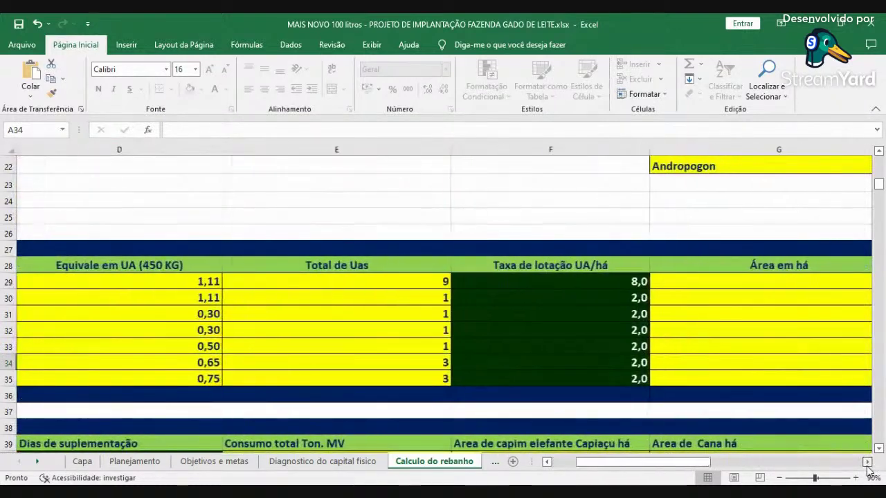
left_click(625, 303)
type("1")
key("Return")
type("1")
key("Return")
type("1")
key("Return")
type("1")
key("Return")
type("1")
key("Return")
type("1")
key("Return")
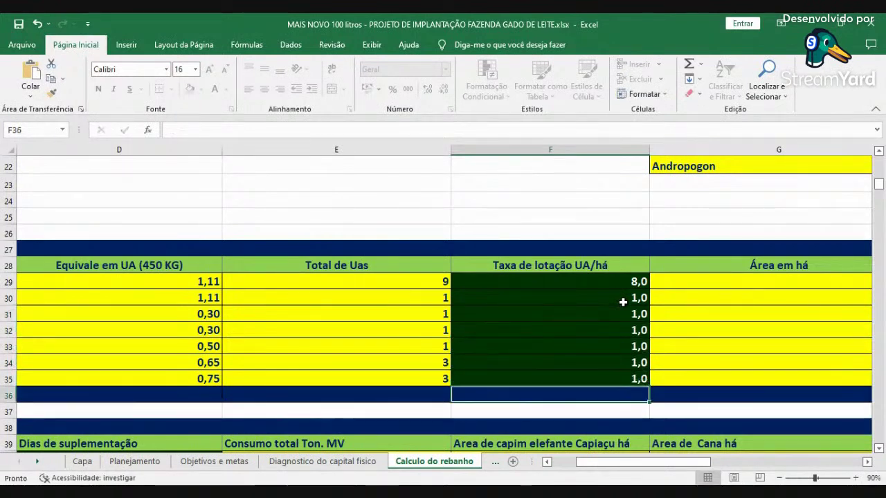
Review Braquiarão's dry matter production, entry and exit heights, rest period, grazing losses and Perido das aguas in the grass table.
left_click(805, 463)
scroll(862, 412, "up", 7)
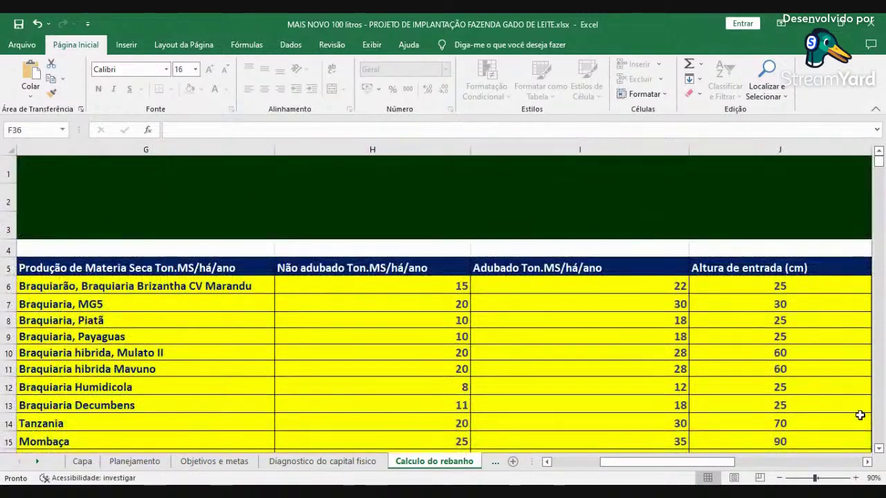
double_click(546, 462)
left_click(526, 287)
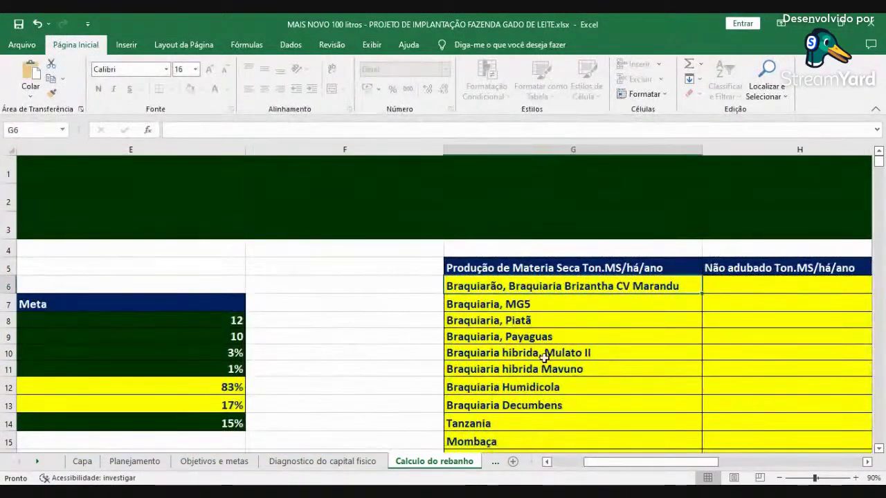
key("Right")
key("Right")
key("Right")
key("Right")
key("Right")
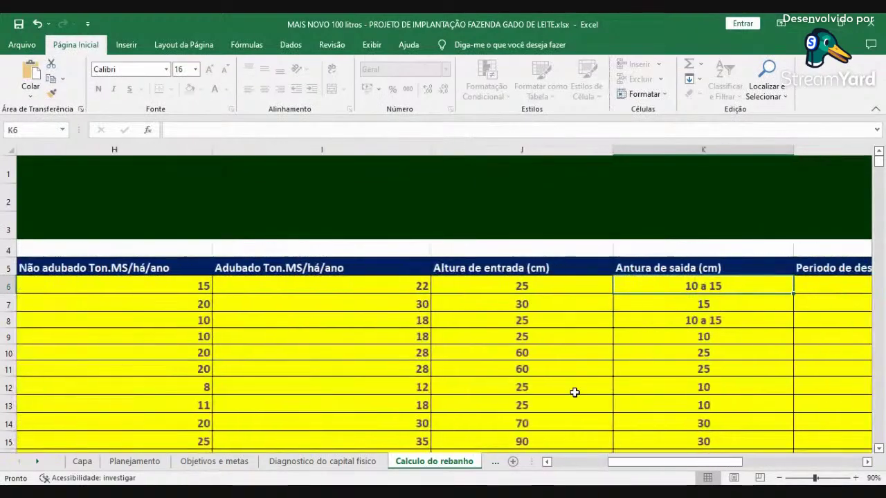
key("Right")
key("Right")
key("Right")
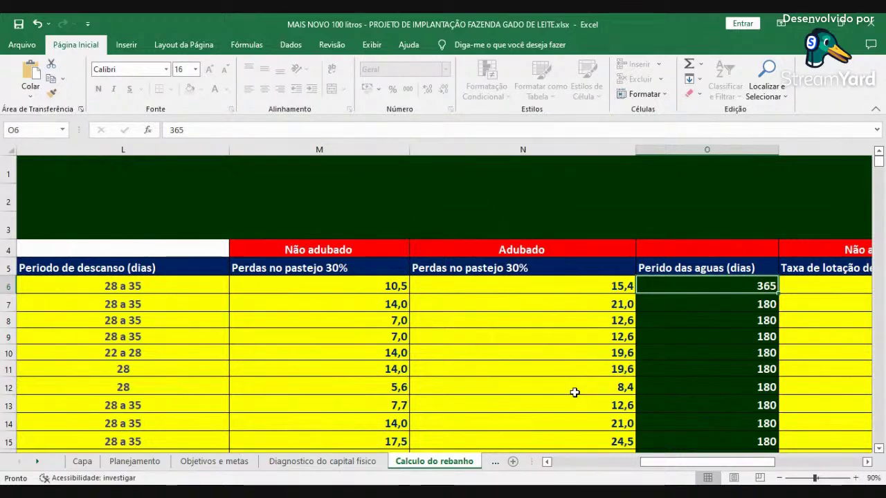
Compare Braquiarão's stocking rates per hectare without and with fertilisation in the grass table.
scroll(574, 393, "right", 1)
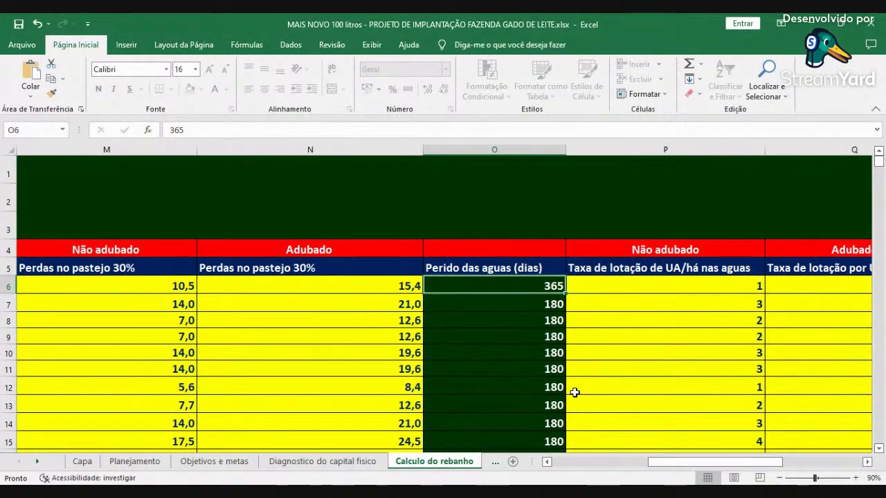
key("Right")
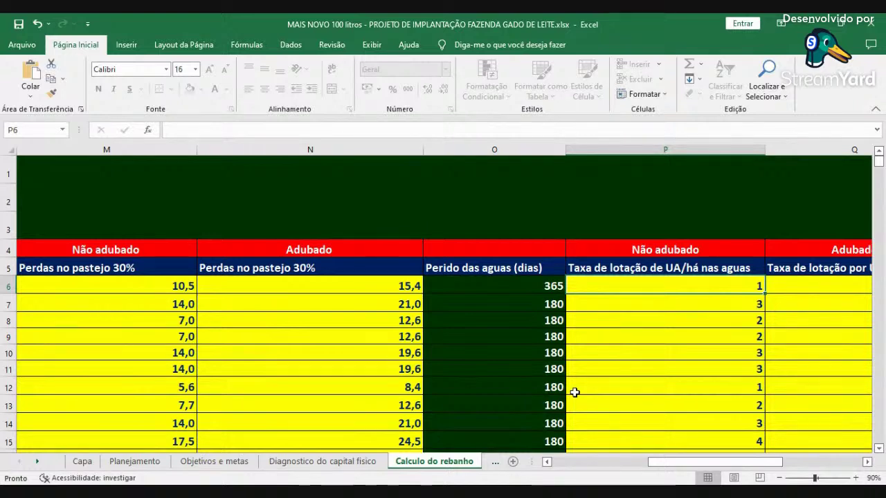
key("Right")
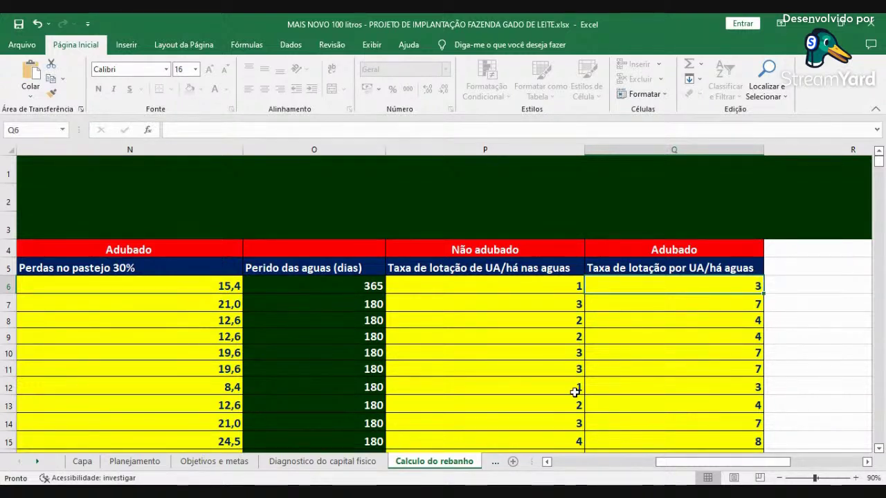
key("Left")
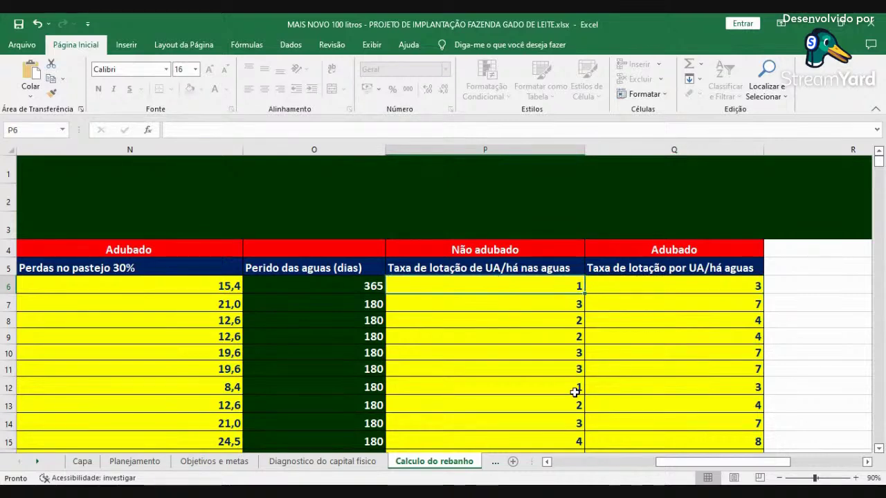
Examine the rotational grazing plan's areas, rest and occupation periods, paddock numbers and sizes, and electric fence lengths.
scroll(557, 473, "left", 5)
scroll(591, 443, "down", 7)
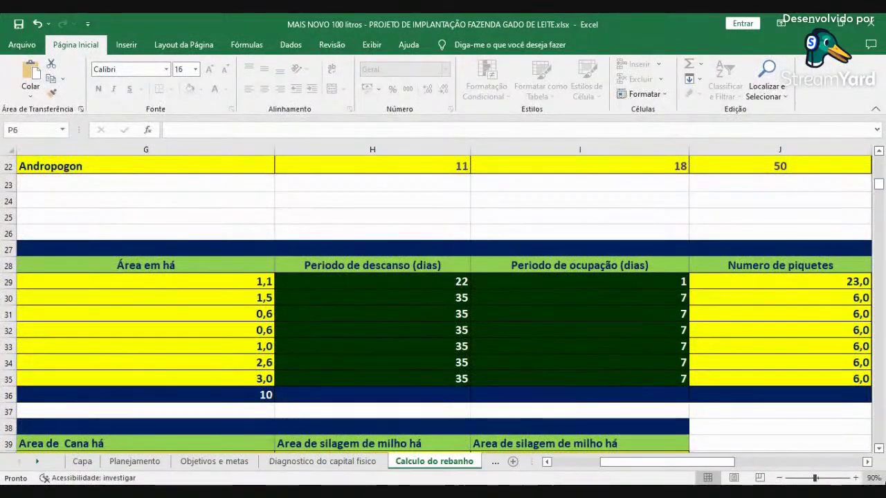
left_click(867, 463)
left_click(867, 463)
left_click(867, 463)
left_click(867, 463)
left_click(866, 463)
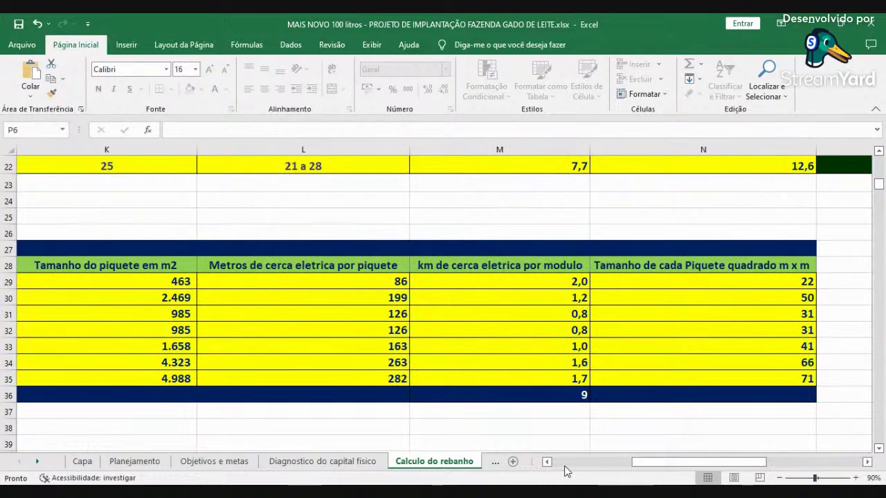
Check the Área em há required by each Braquiarão category against its stocking rate in the rotational grazing plan.
left_click(571, 464)
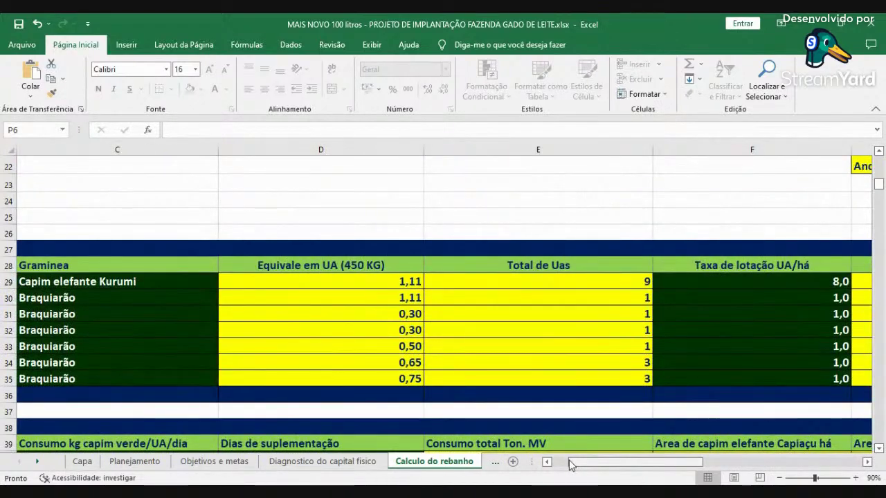
left_click(770, 298)
key("Right")
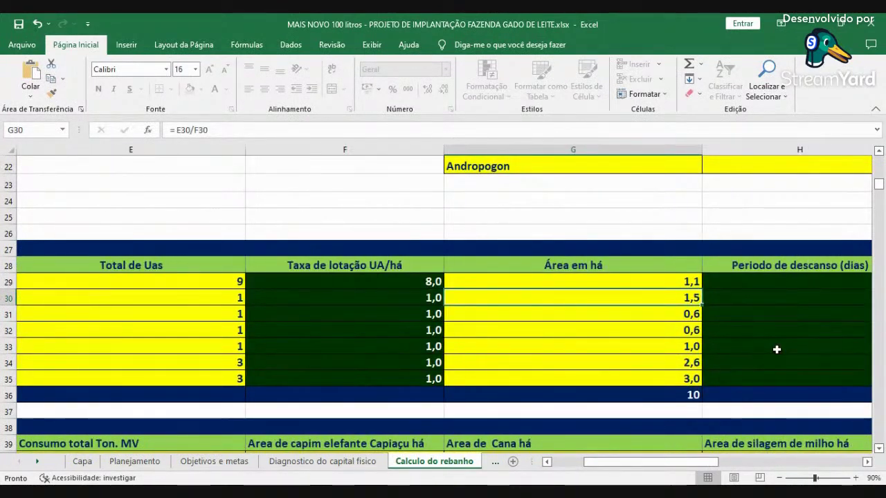
key("Down")
key("Down")
key("Down")
key("Down")
key("Up")
key("Up")
key("Up")
key("Up")
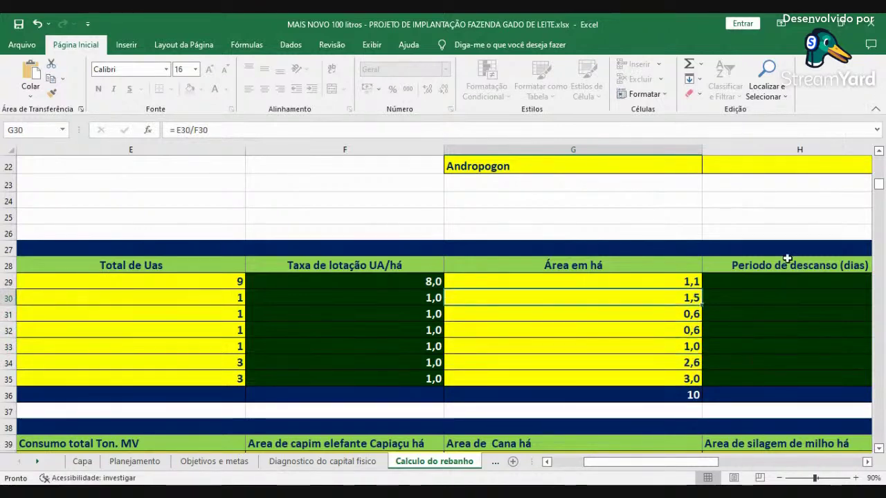
Set Braquiarão's Perido das aguas to 180 days in the grass productivity table.
scroll(786, 258, "up", 7)
left_click(867, 462)
scroll(869, 464, "right", 6)
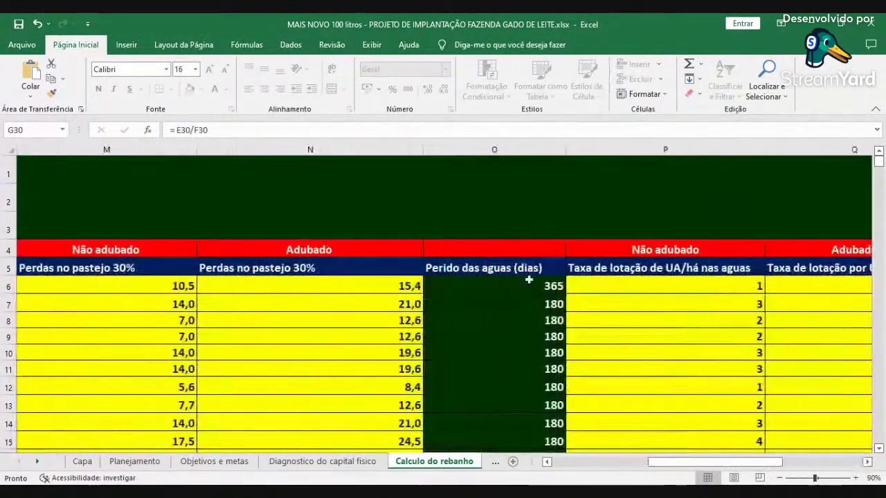
left_click(528, 280)
type("180")
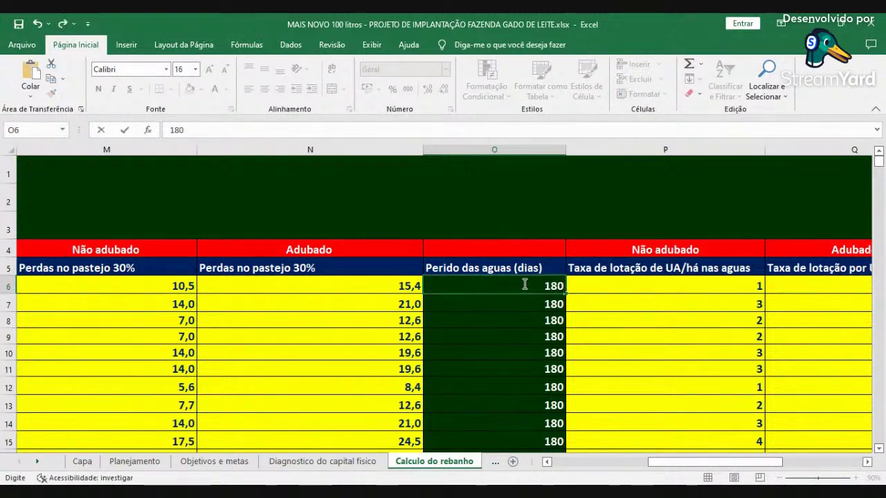
key("Return")
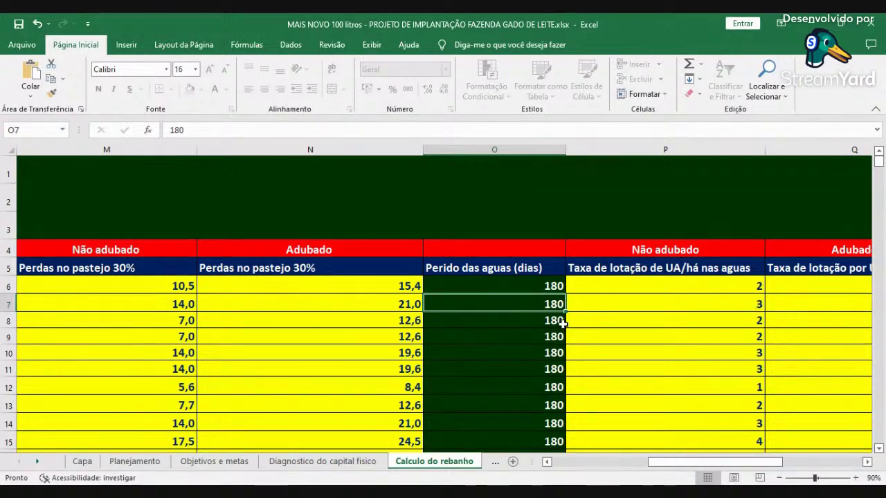
left_click(530, 286)
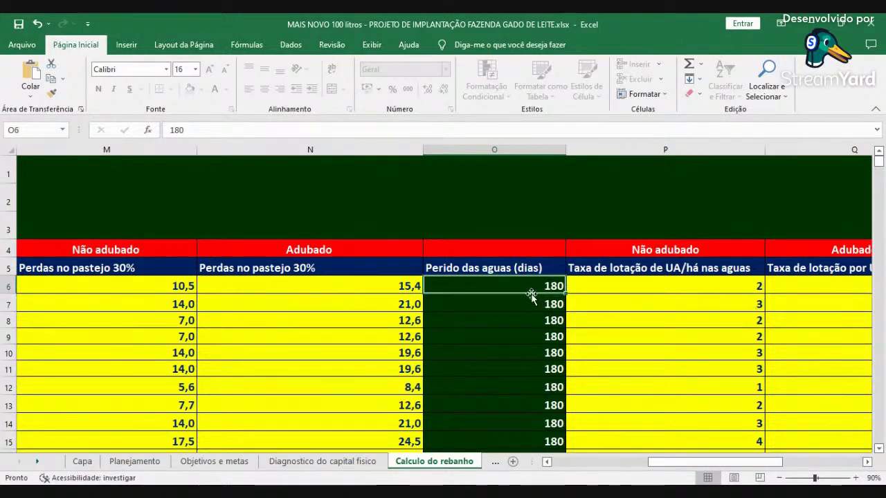
Set the Taxa de lotação to 2 UA/há for all six Braquiarão categories in the rotational grazing plan.
left_click(600, 466)
scroll(611, 391, "down", 8)
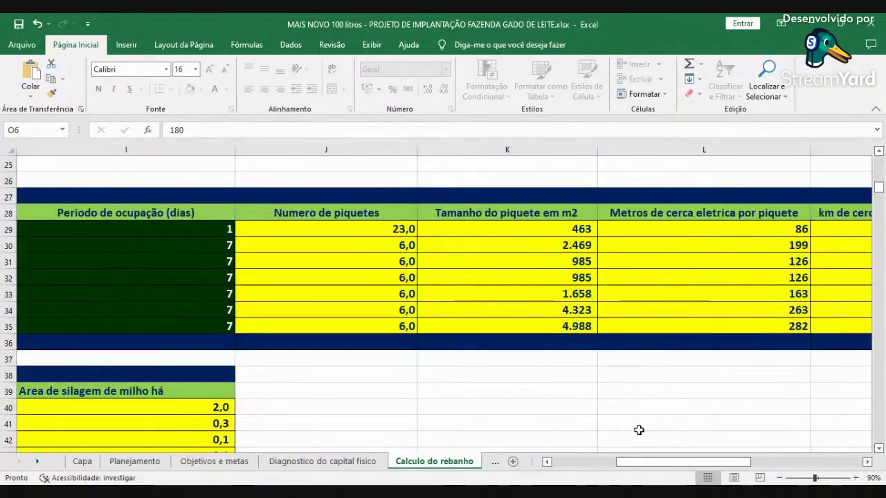
left_click(579, 465)
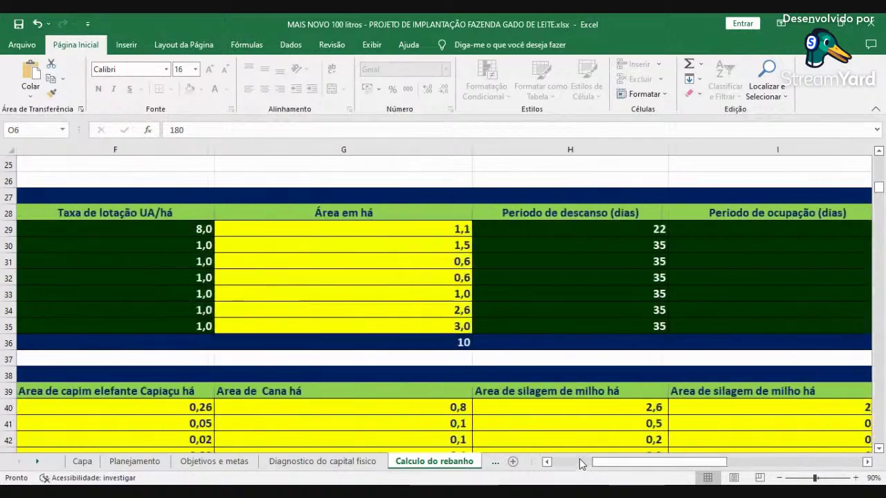
left_click(177, 246)
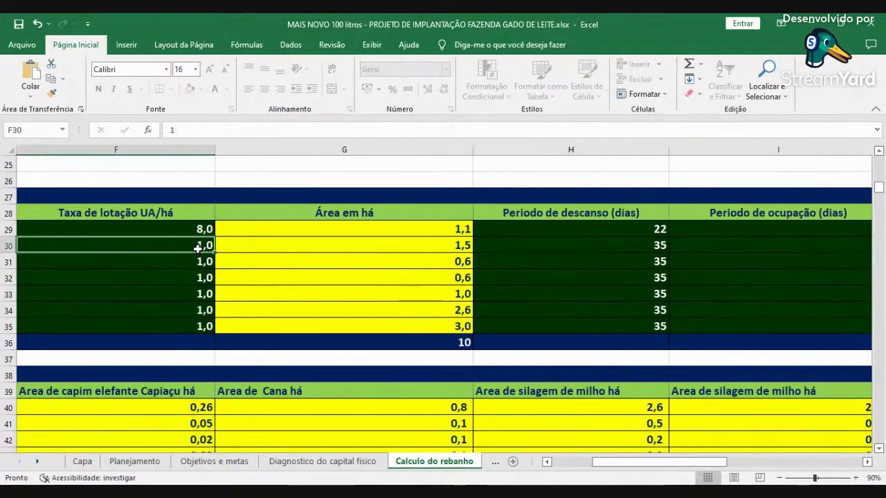
type("2 2")
key("Return")
type("2")
key("Return")
type("2")
key("Return")
type("2")
key("Return")
type("2")
key("Return")
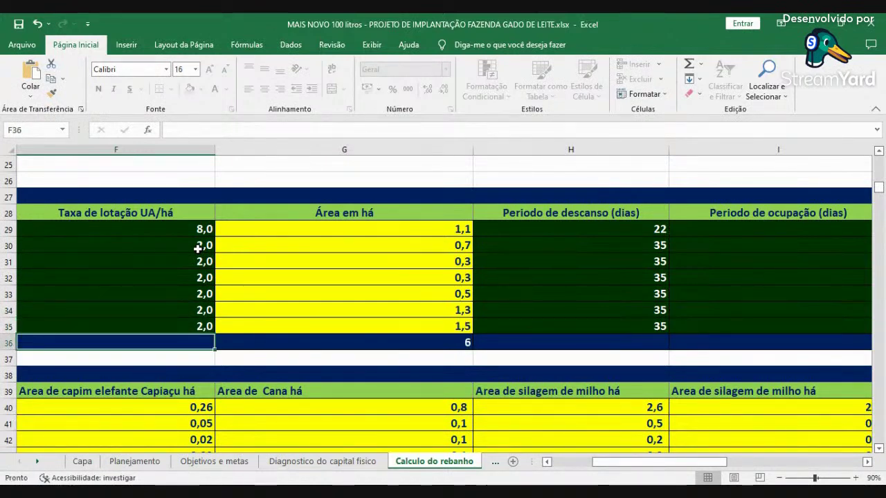
Examine the total pasture area and the Área em há of the individual categories from lactating cows to Novilhas de 12 a 24 meses.
left_click(456, 348)
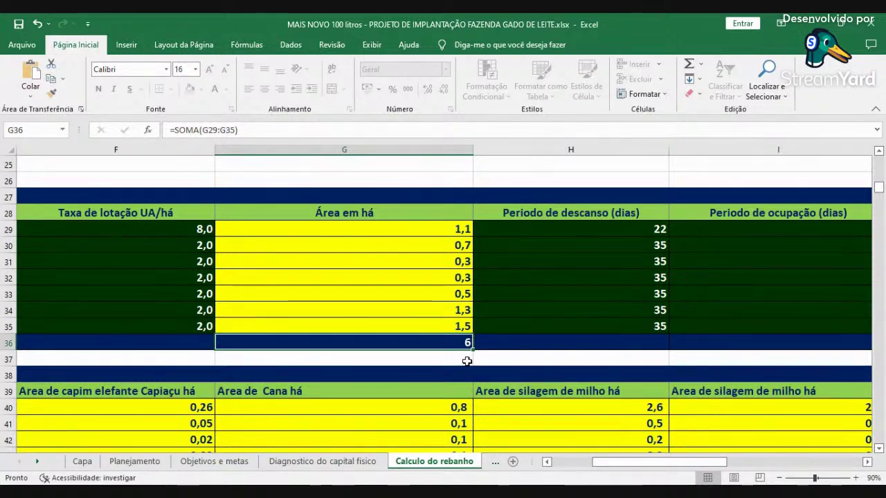
left_click(451, 229)
left_click(449, 245)
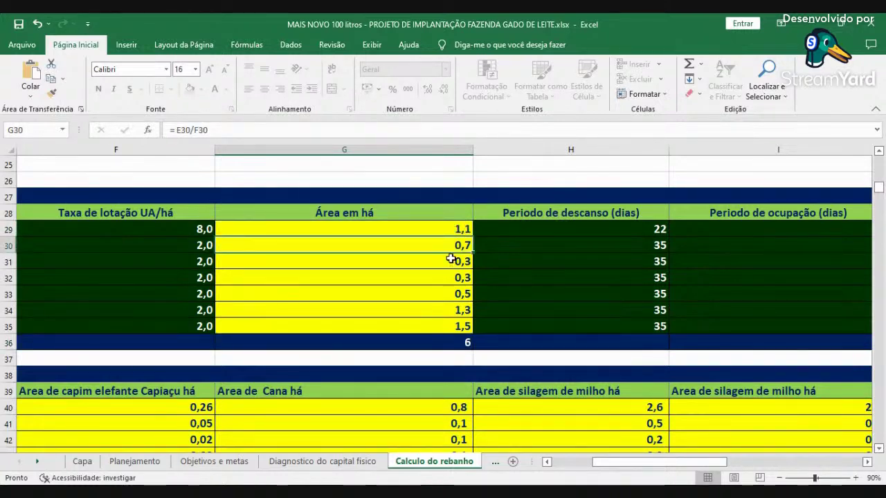
left_click(448, 261)
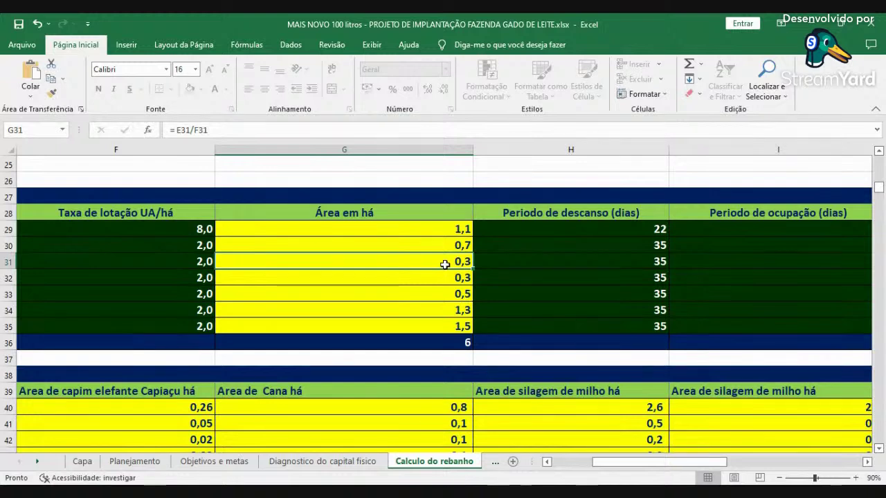
left_click(456, 278)
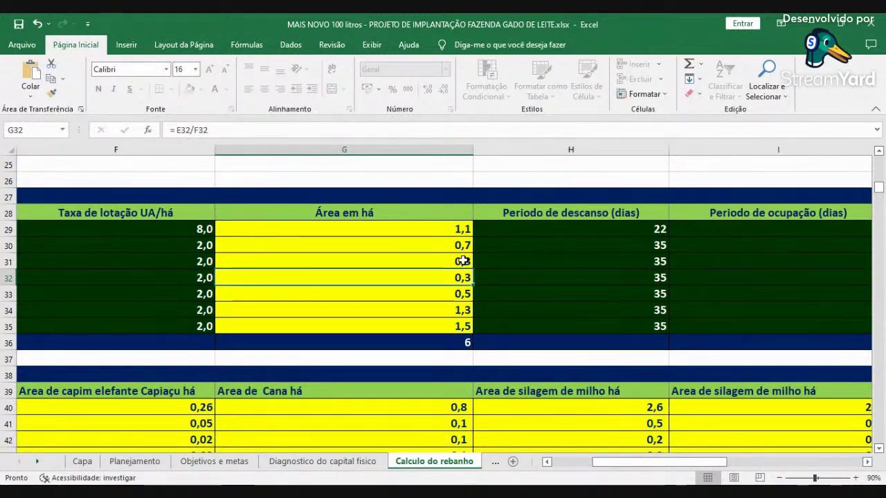
left_click(438, 296)
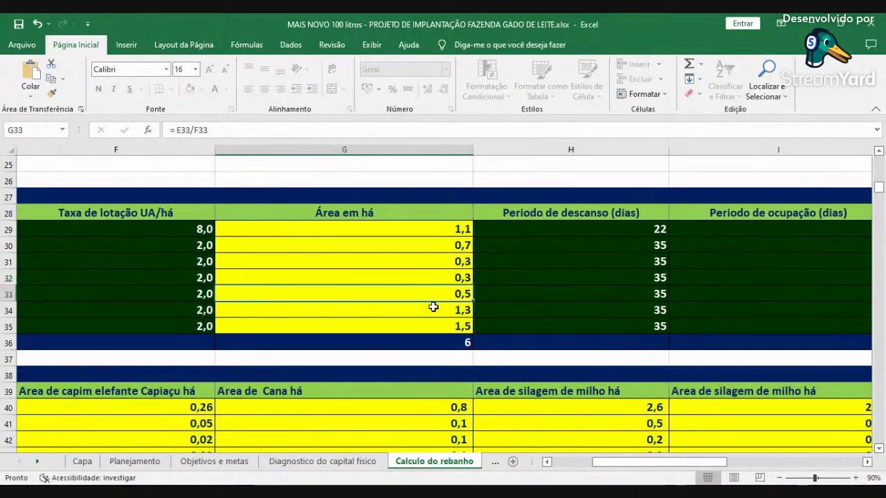
left_click(433, 308)
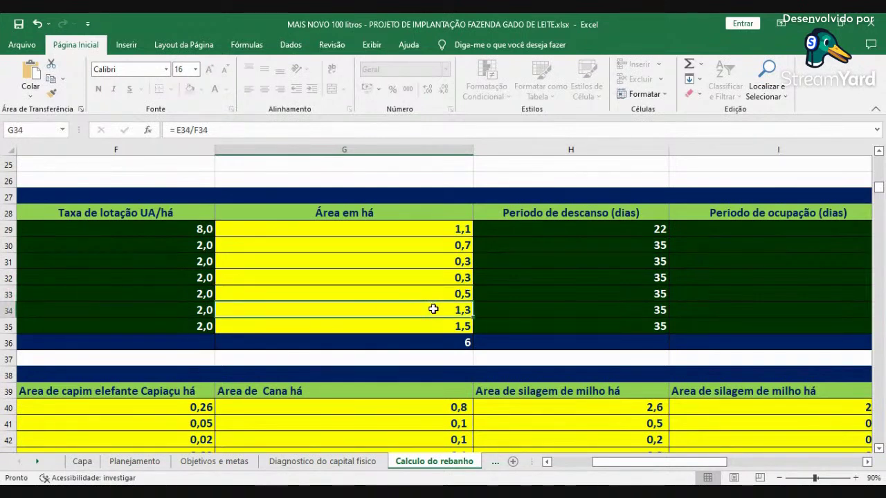
left_click(444, 293)
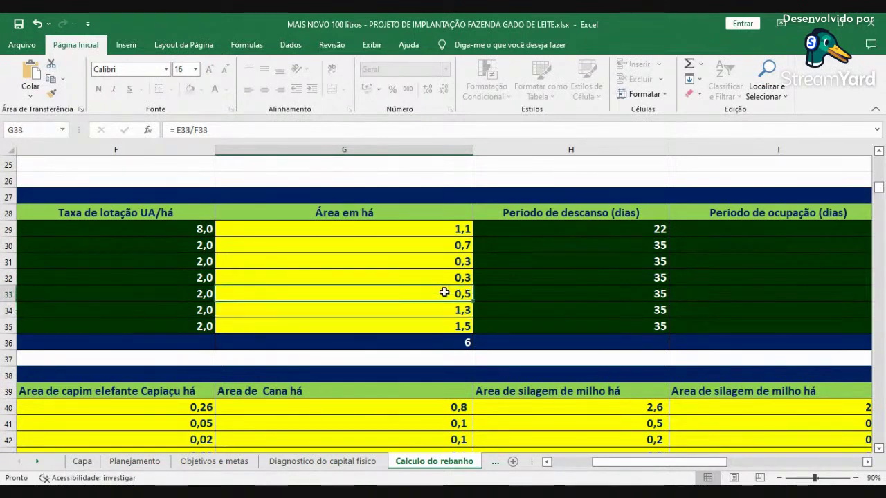
left_click(443, 308)
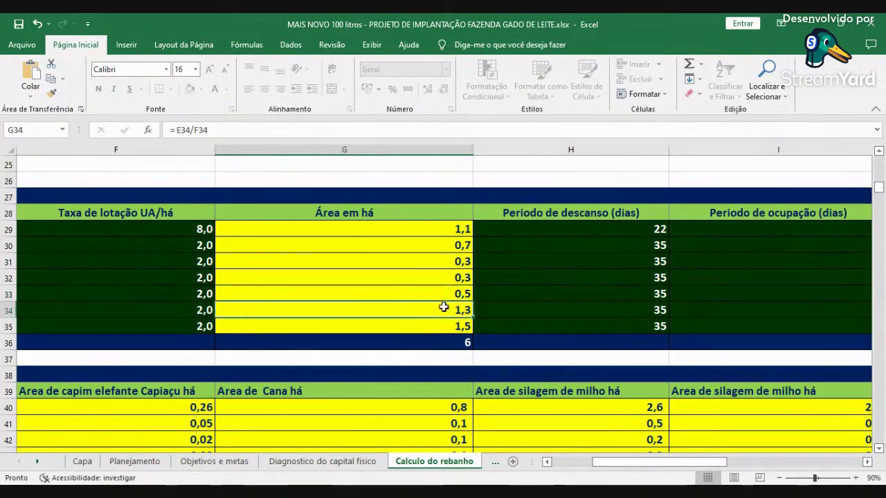
Check the Área em há for Novilhas de 24 a 36 meses and the total pasture area in the rotational grazing plan.
left_click(443, 325)
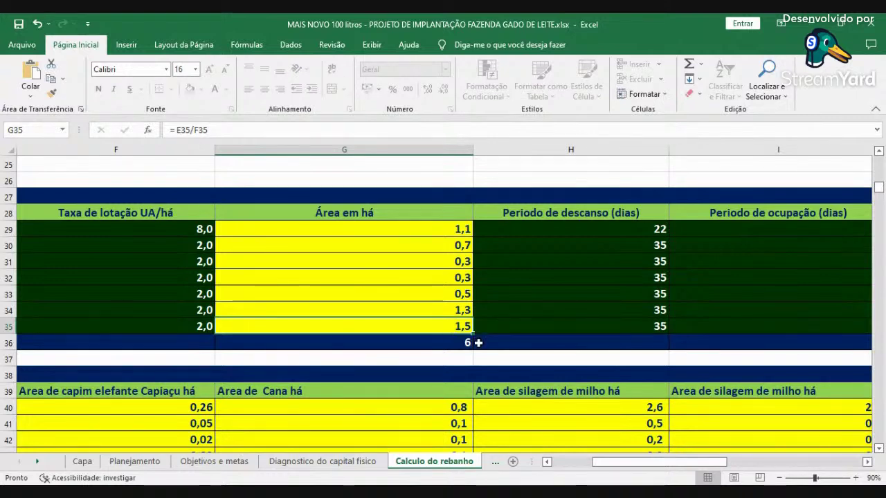
left_click(446, 345)
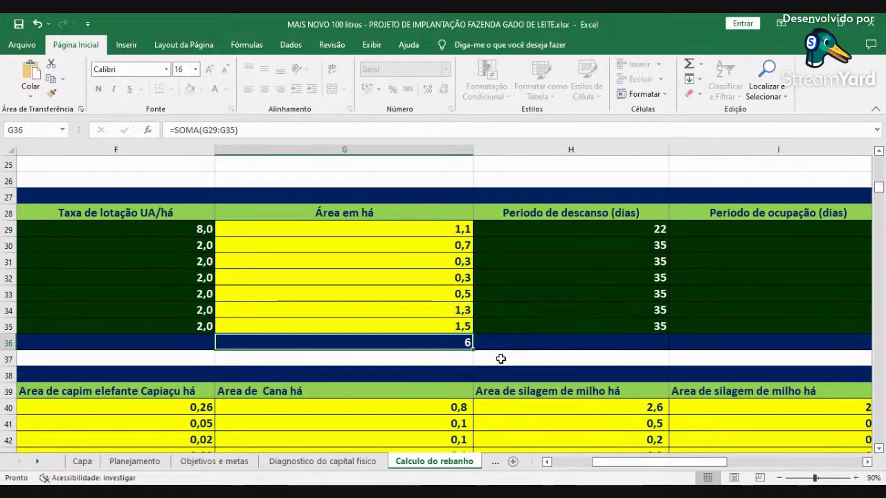
Review the Vacas secas rest period, occupation period and number of paddocks, plus the paddock sizes and electric fence lengths for all categories.
left_click(867, 461)
left_click(866, 461)
left_click(866, 461)
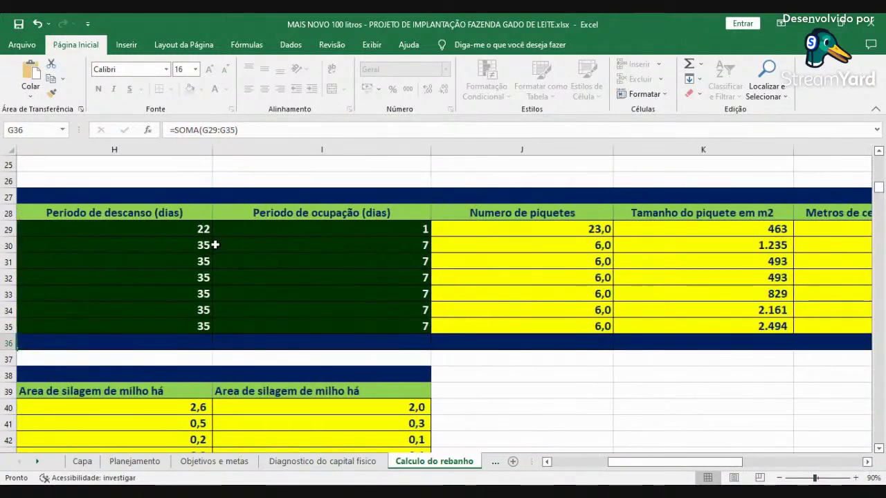
left_click(197, 243)
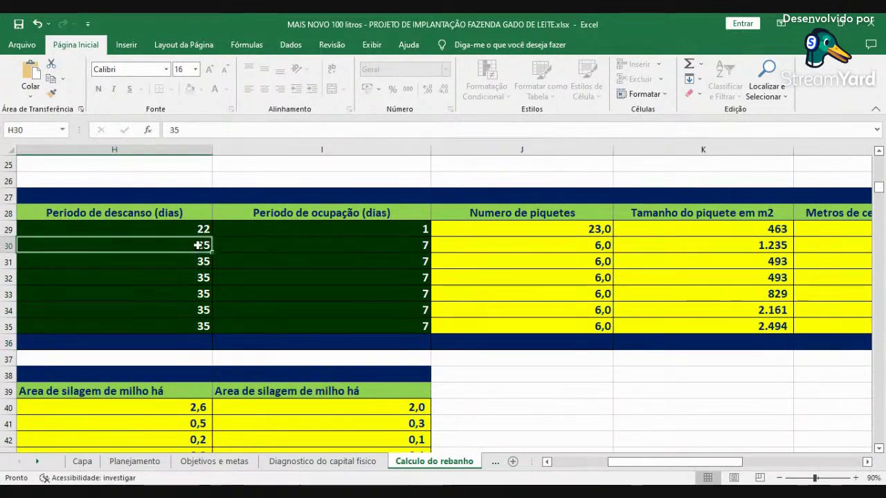
left_click(413, 244)
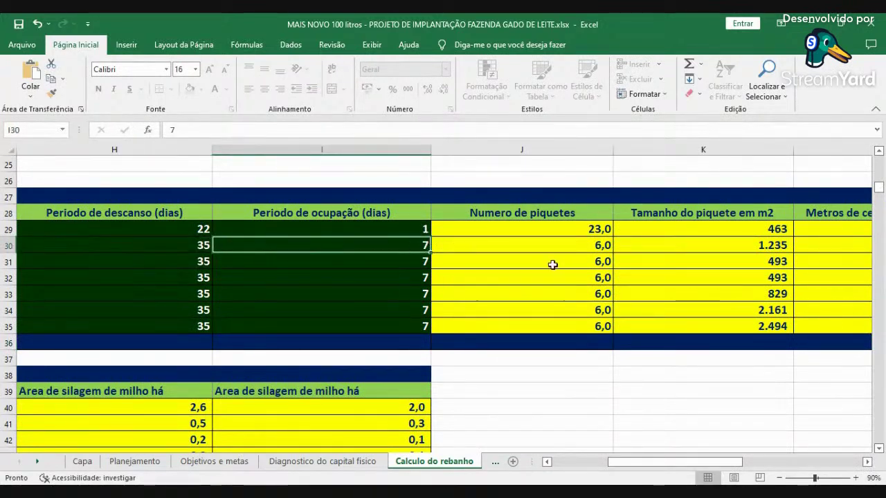
left_click(567, 247)
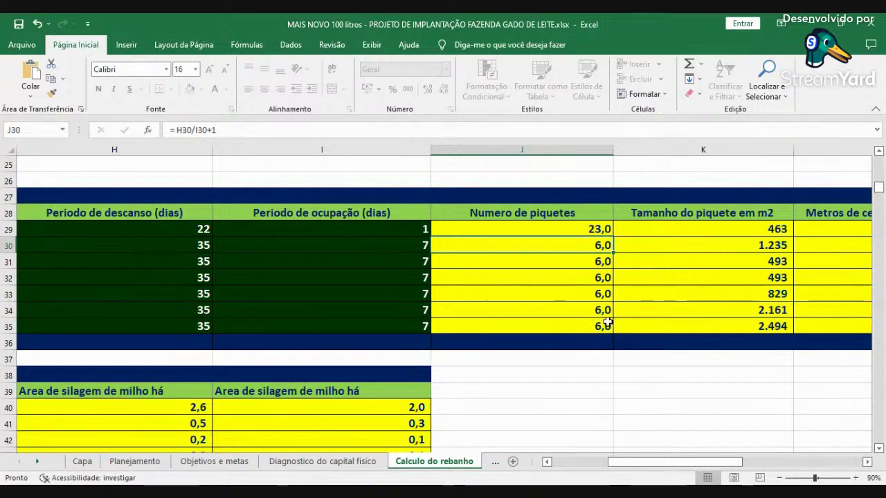
left_click(866, 462)
left_click(866, 462)
left_click(866, 463)
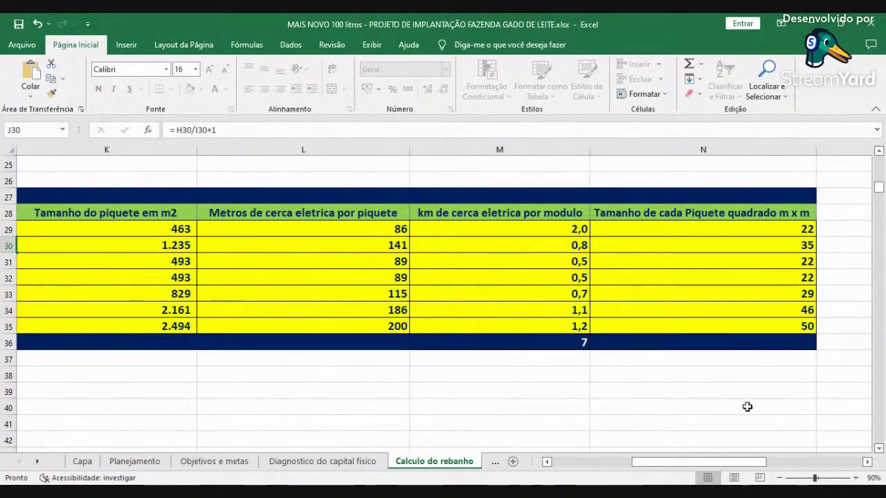
Examine the Área de capineira plan, from daily green grass consumption and supplementation days to the total Capiaçu elephant grass area.
left_click(571, 462)
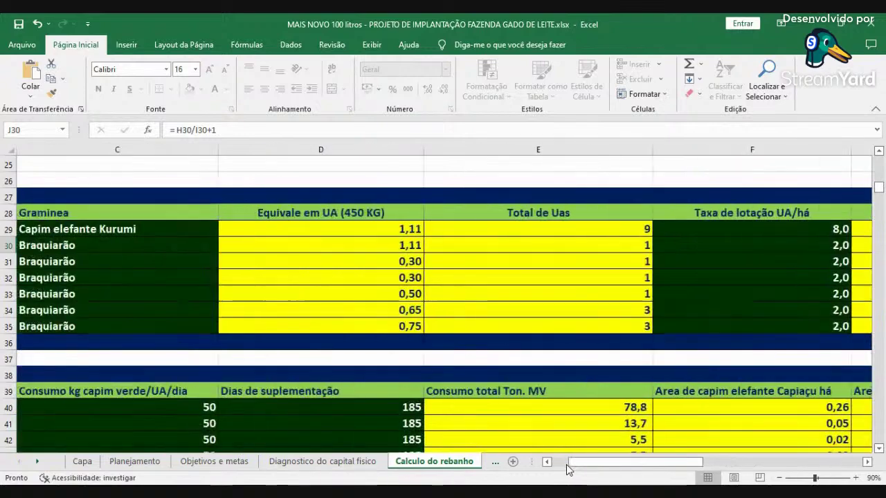
scroll(612, 394, "down", 2)
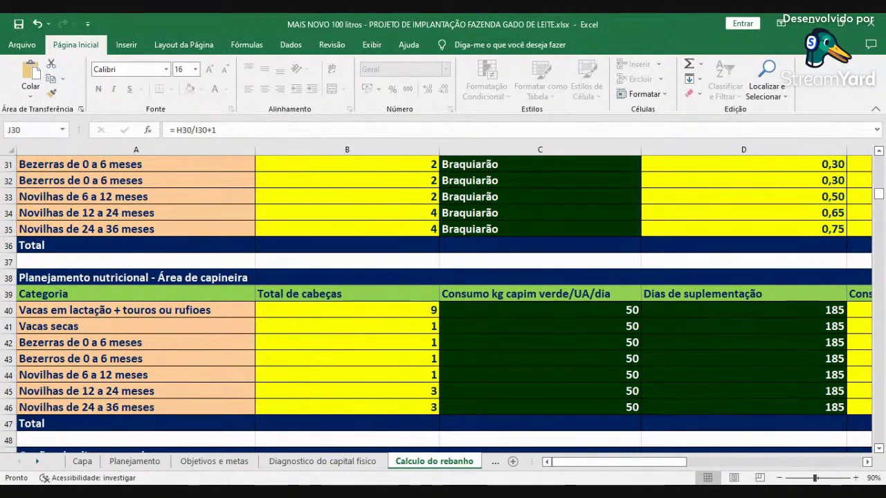
left_click(868, 462)
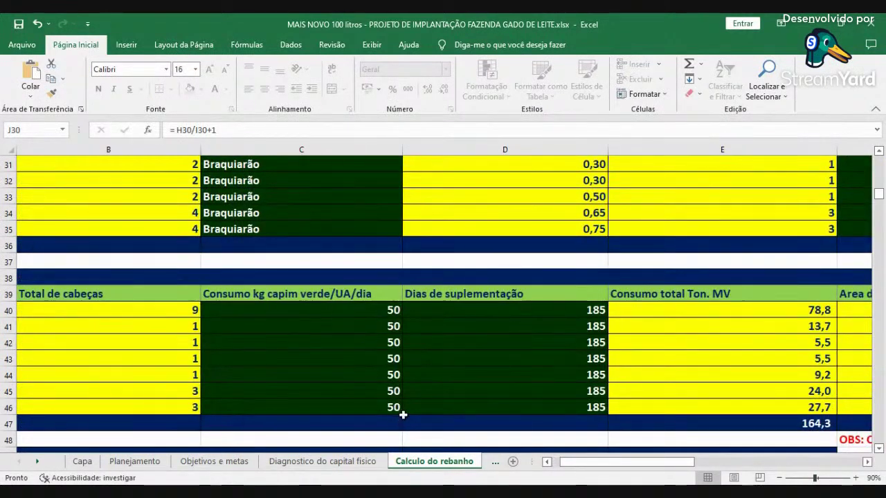
left_click(380, 312)
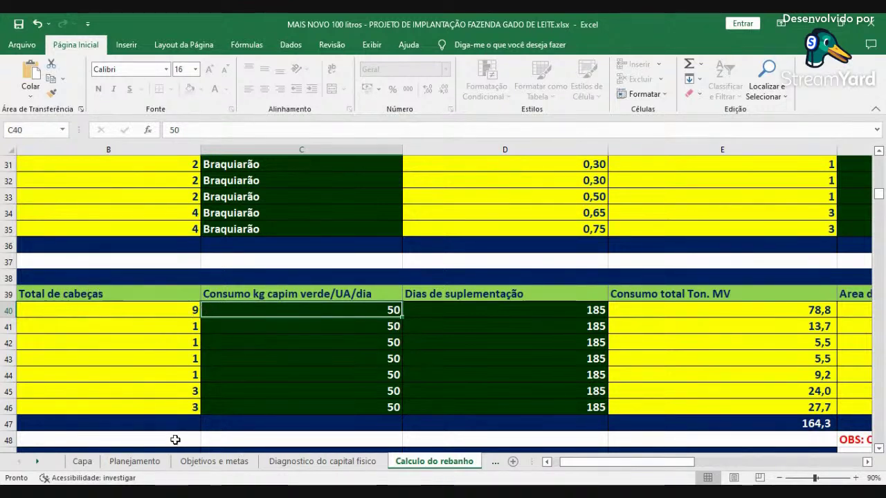
left_click(868, 462)
left_click(867, 463)
left_click_drag(616, 407, 636, 422)
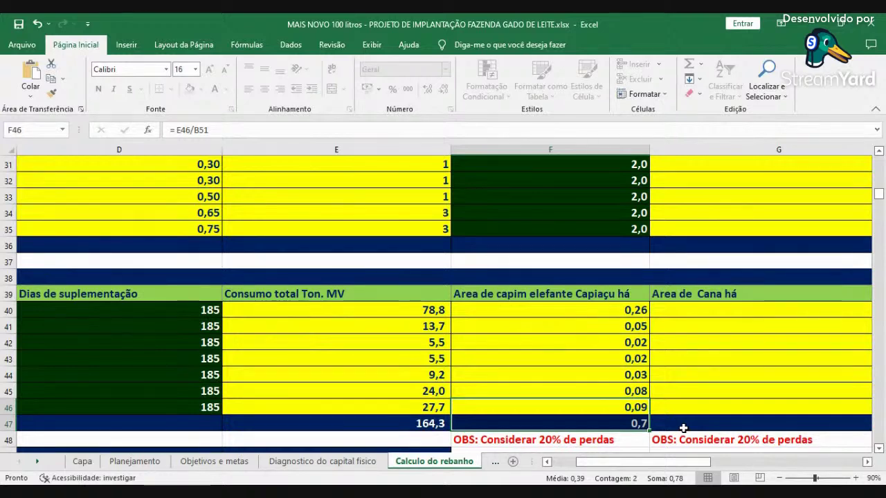
Set the Produção irrigado of Capim elefante BRS capiaçu to 350 ton./MV/ha/ano in the roughage options table.
scroll(595, 465, "down", 2)
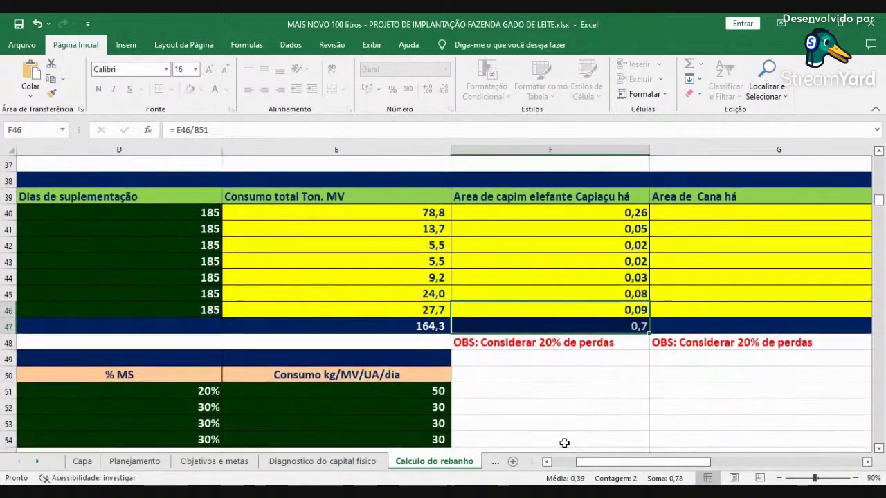
left_click(547, 461)
left_click(547, 462)
scroll(332, 408, "down", 1)
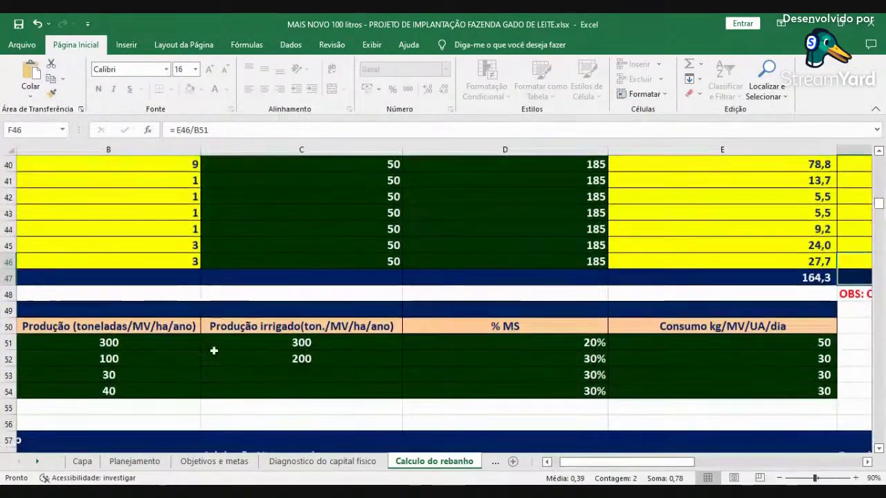
left_click(170, 341)
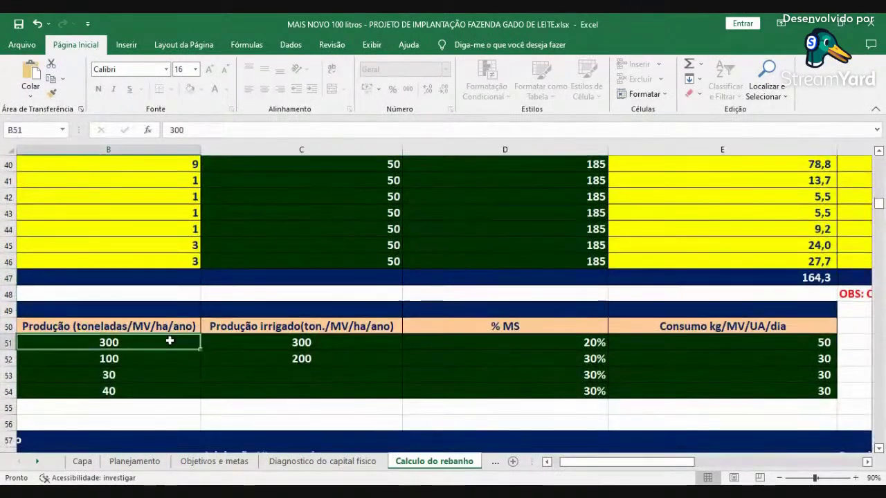
left_click(264, 344)
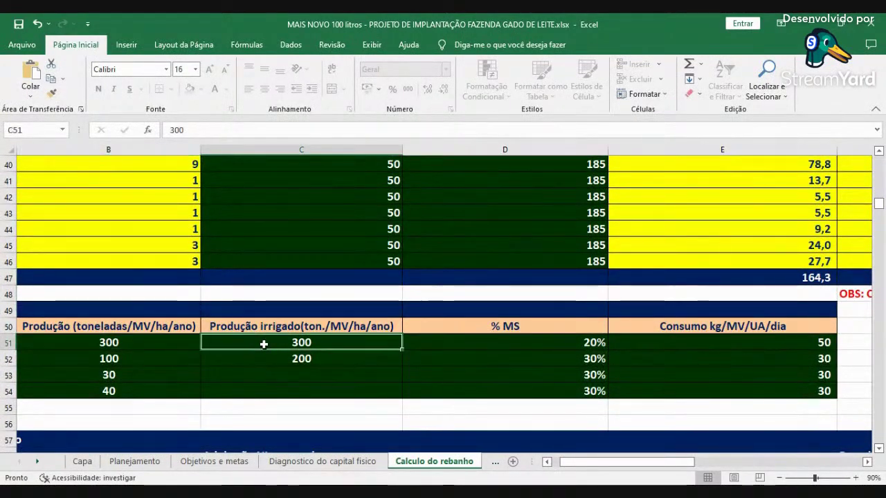
type("350")
key("Return")
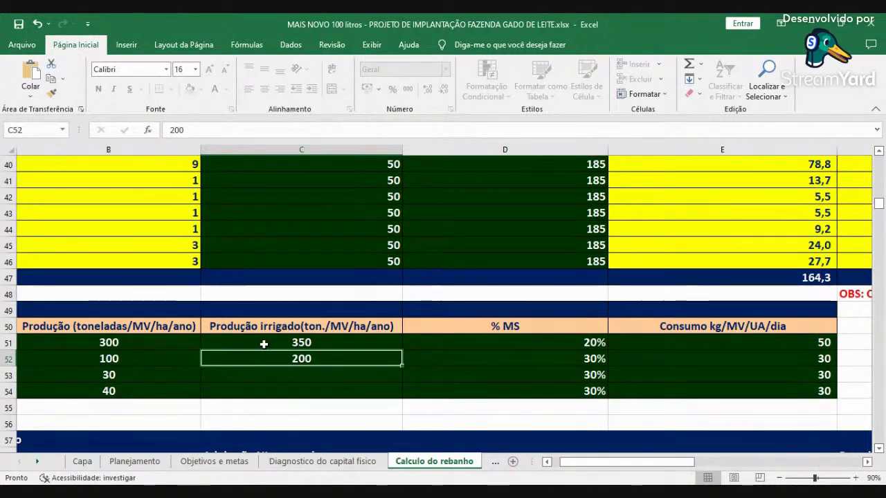
Compare the total pasture area in the rotational grazing plan with the total area required for Capiaçu elephant grass.
scroll(820, 372, "up", 1)
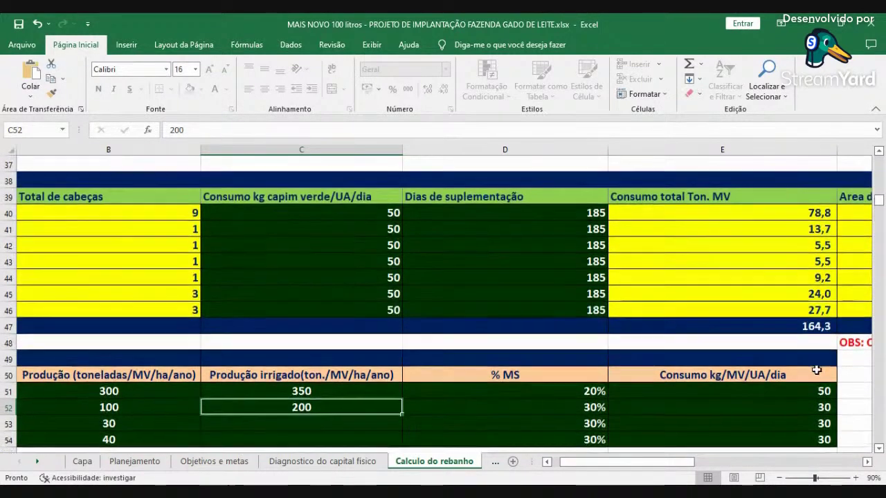
left_click(867, 462)
left_click(867, 462)
scroll(685, 390, "down", 1)
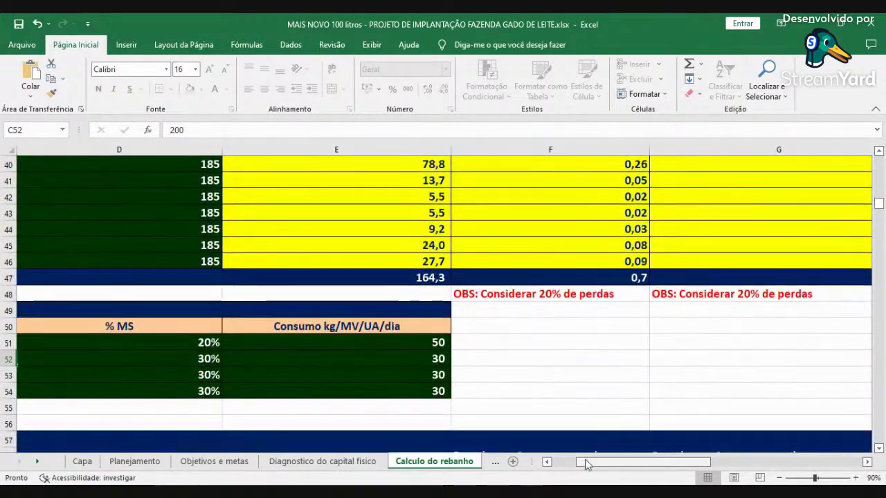
scroll(644, 388, "up", 7)
scroll(644, 381, "down", 1)
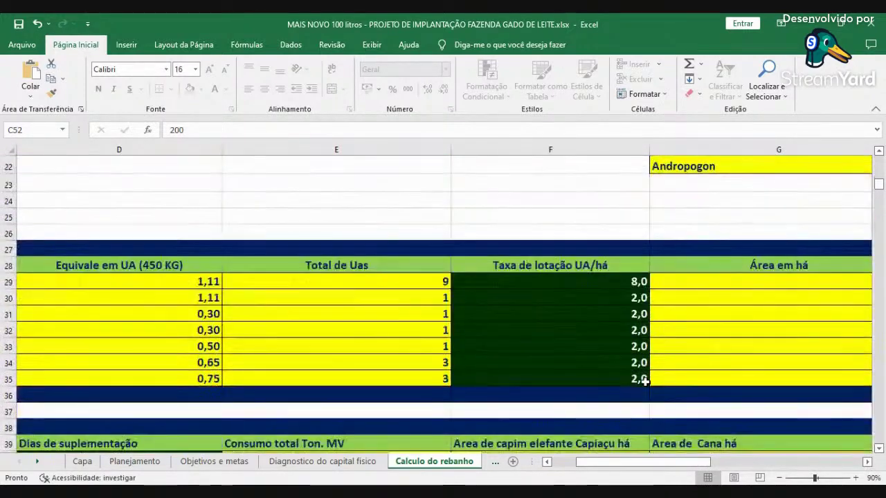
left_click(867, 461)
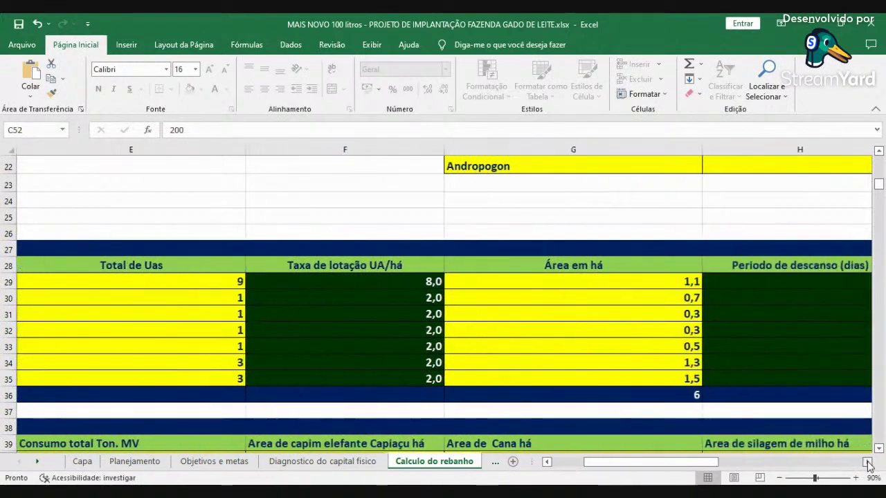
left_click(692, 392)
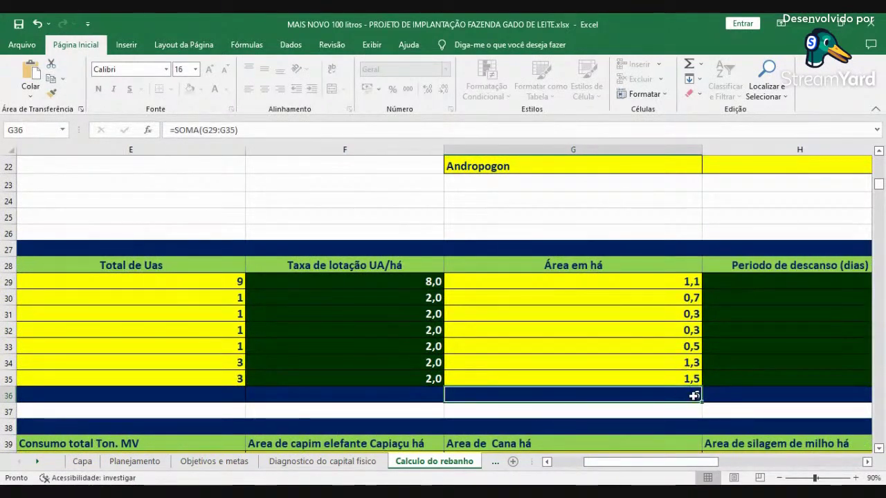
scroll(688, 384, "down", 5)
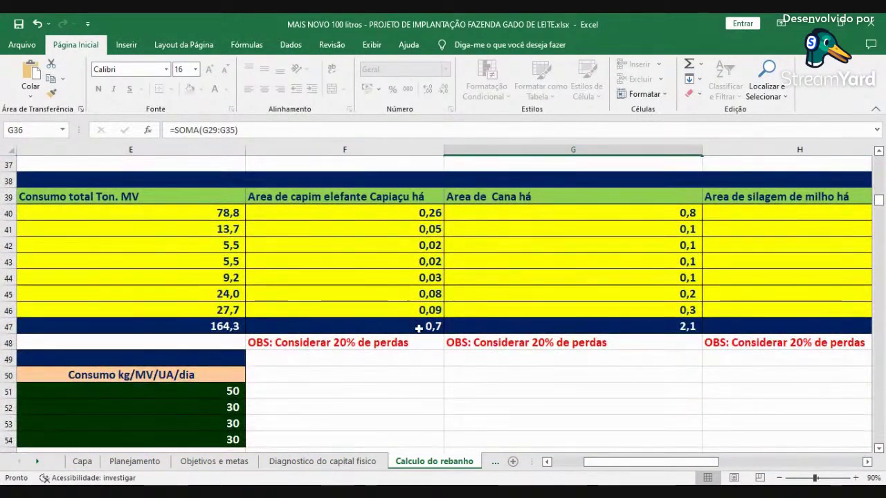
left_click(419, 325)
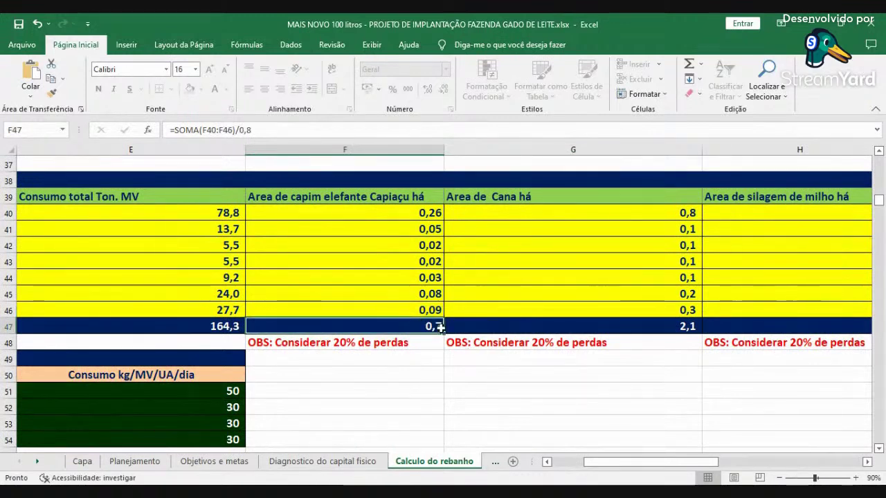
scroll(535, 325, "up", 3)
scroll(533, 329, "up", 2)
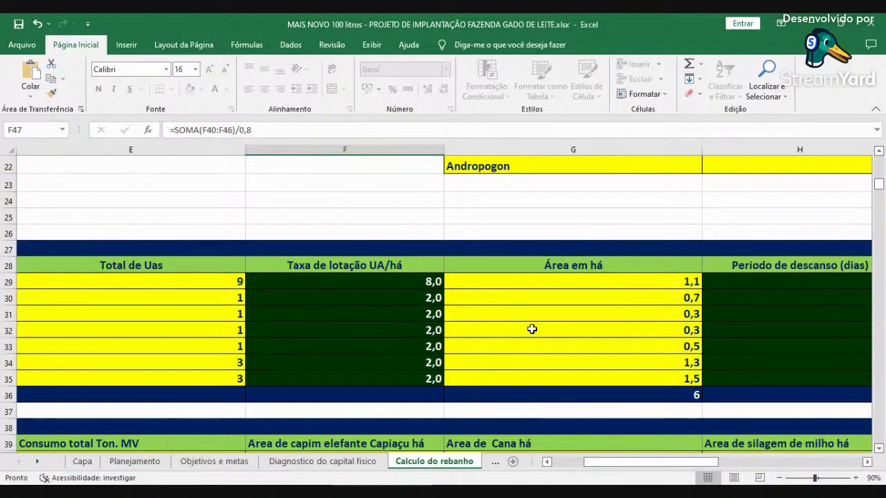
Examine the Adubação Nitrogenada table and the formula for kg de N há ano for Vacas em lactação.
left_click(560, 461)
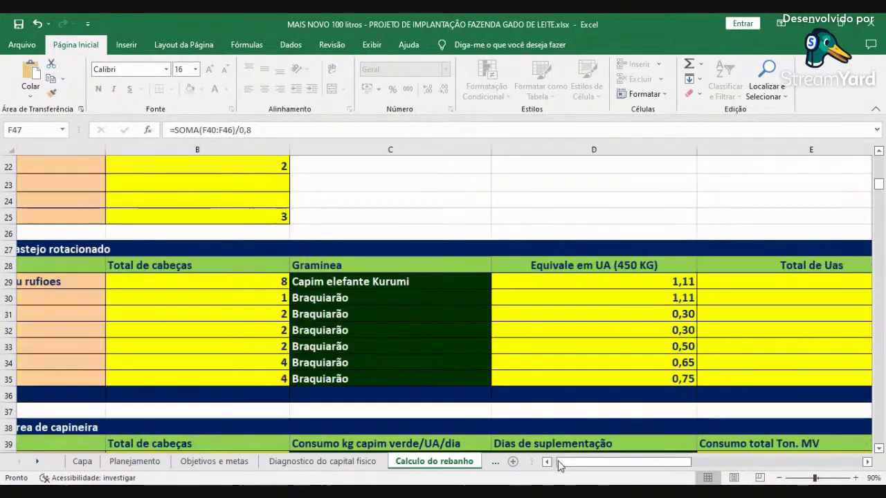
scroll(513, 383, "down", 15)
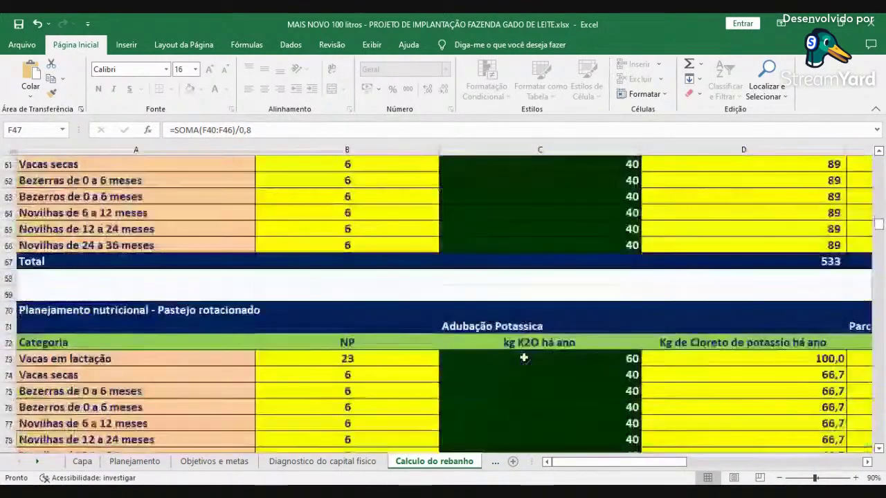
scroll(523, 354, "up", 4)
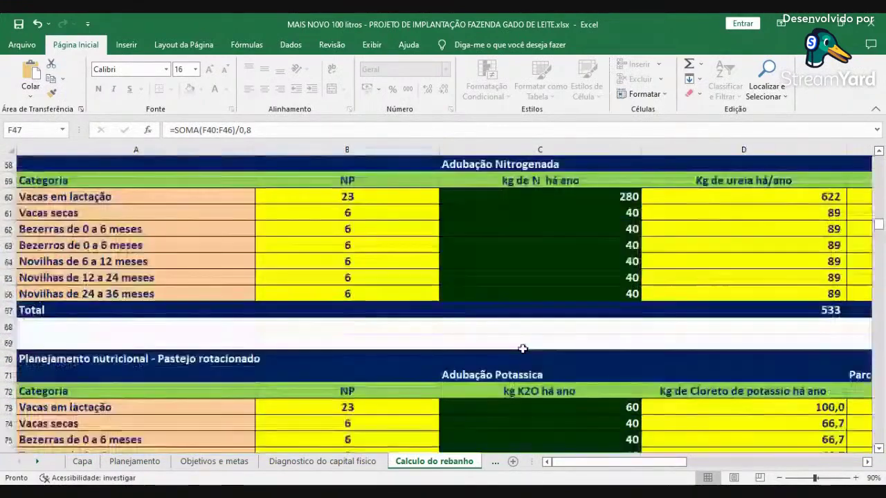
scroll(523, 348, "up", 3)
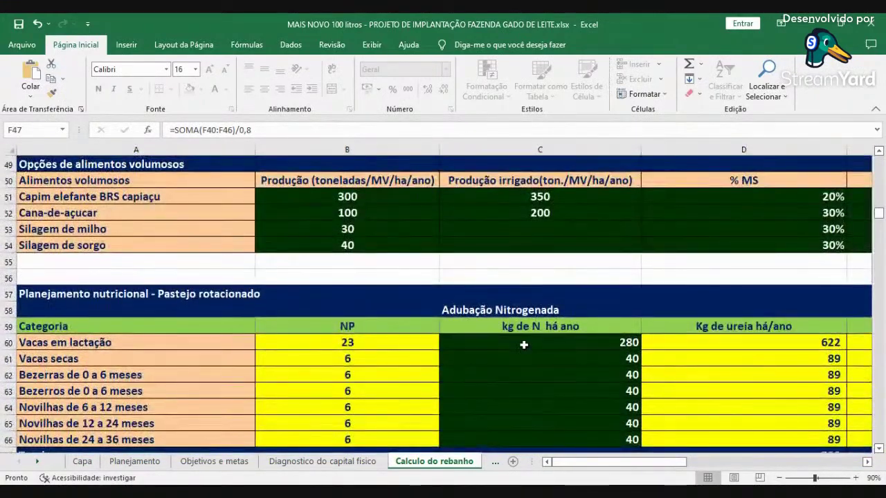
scroll(524, 347, "down", 2)
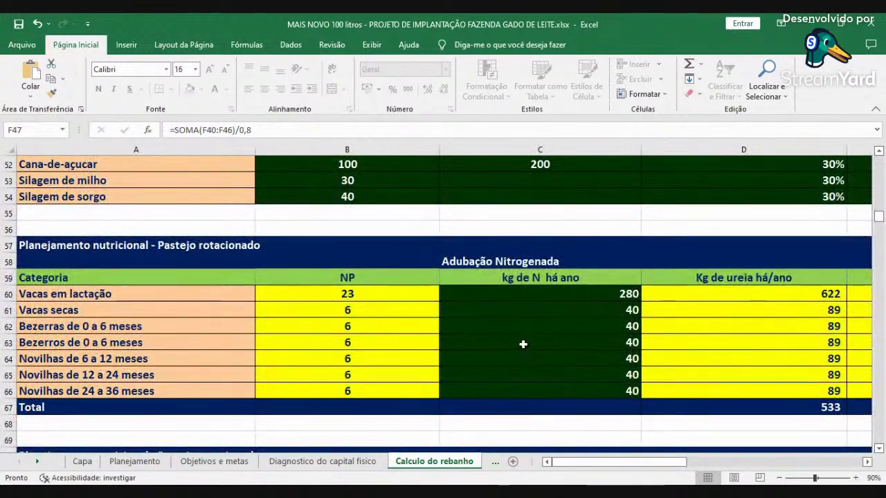
left_click(581, 292)
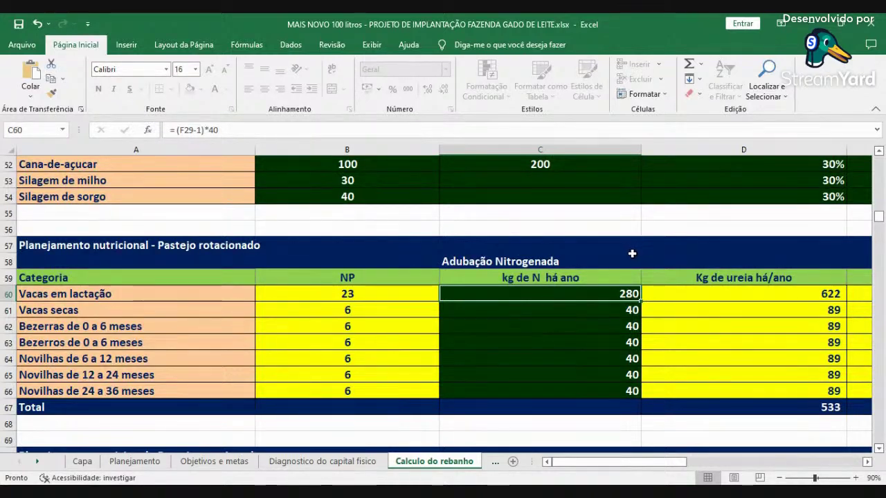
Check the kg K2O and kg P2O5 per hectare per year for Vacas em lactação in the potassium and phosphate fertilization tables.
scroll(638, 247, "down", 4)
scroll(588, 284, "down", 1)
left_click(552, 309)
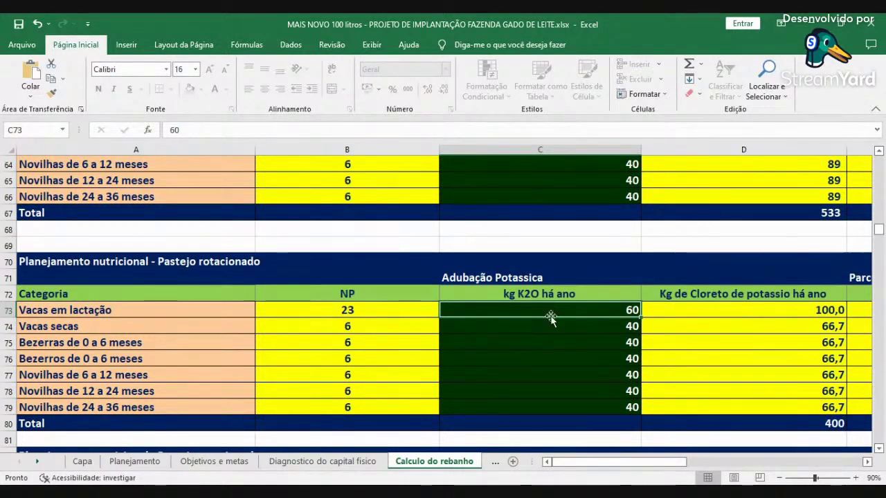
scroll(552, 307, "down", 3)
scroll(554, 312, "down", 1)
left_click(635, 311)
Recheck the nitrogen, potassium and phosphate rates for Vacas em lactação across the three fertilization tables.
scroll(609, 308, "up", 7)
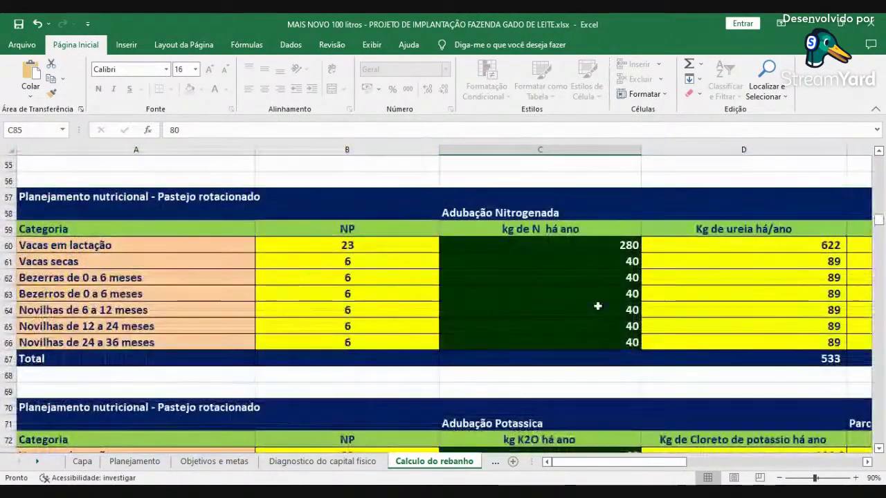
left_click(621, 242)
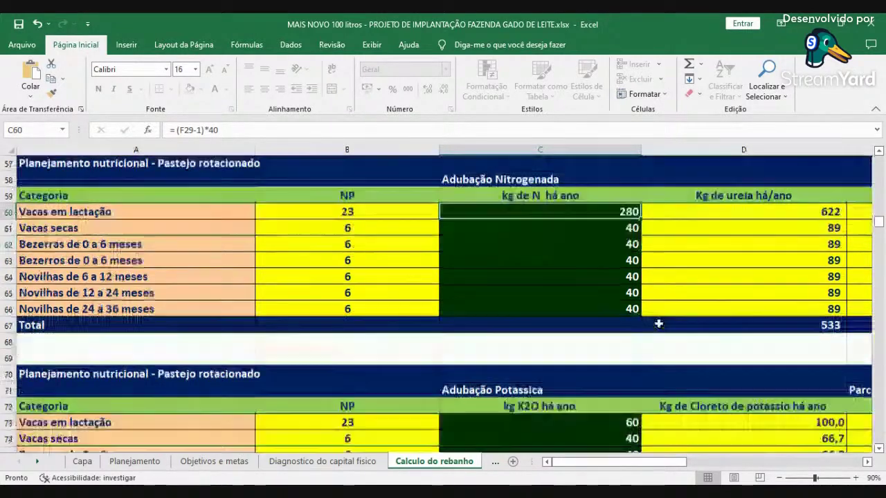
scroll(658, 320, "down", 4)
left_click(633, 261)
scroll(623, 312, "down", 2)
left_click(585, 359)
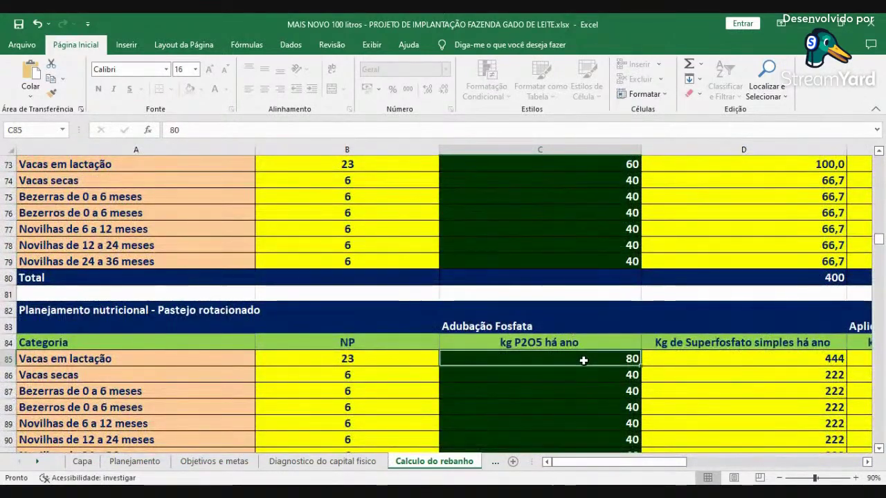
Check the mineral salt consumption per UA and the concentrate consumption per head for Vacas em lactação.
scroll(578, 363, "down", 5)
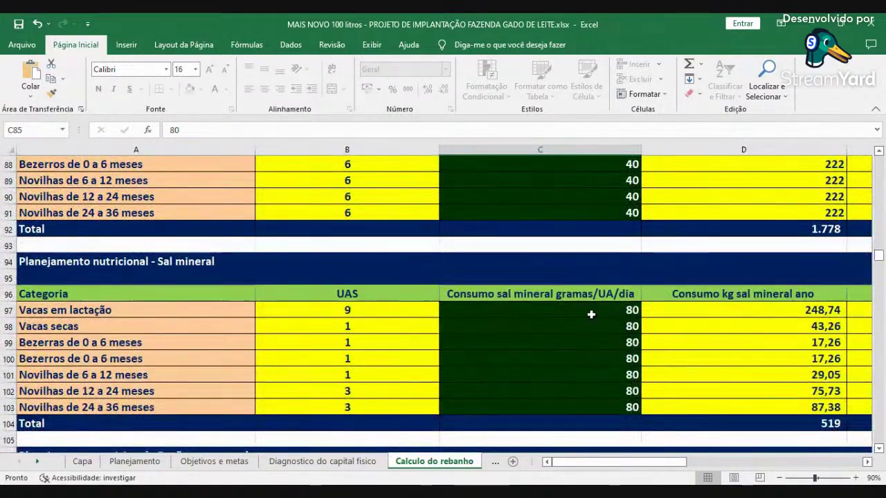
left_click(591, 315)
scroll(599, 336, "down", 4)
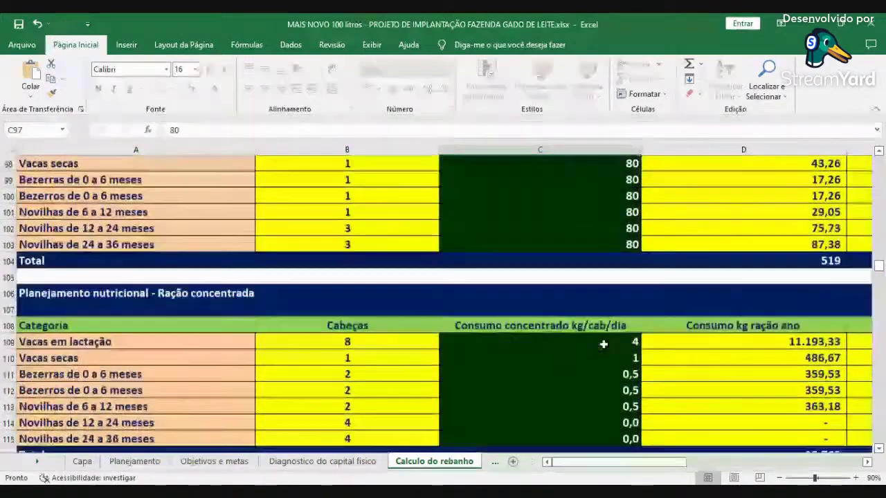
left_click(607, 312)
Review the Gastos com manejo sanitário, Gastos com manejo reprodutivo and Gastos com ordenha mecanica tables.
scroll(643, 327, "down", 5)
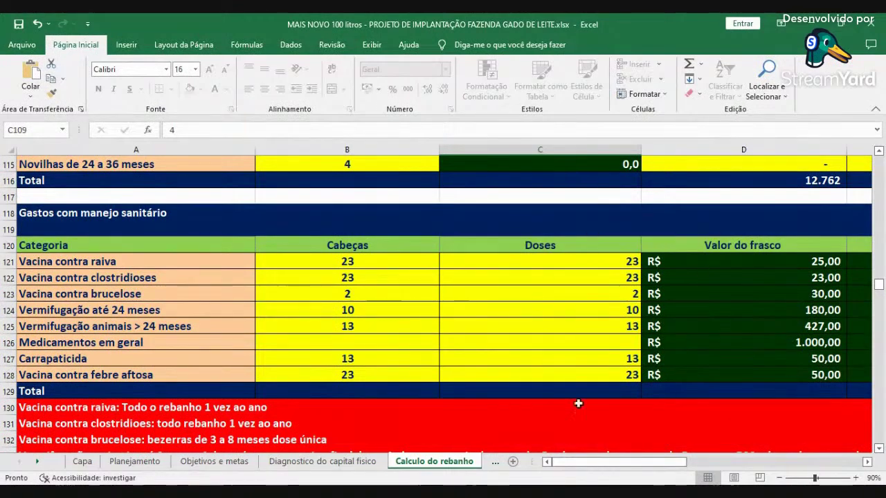
scroll(580, 346, "down", 3)
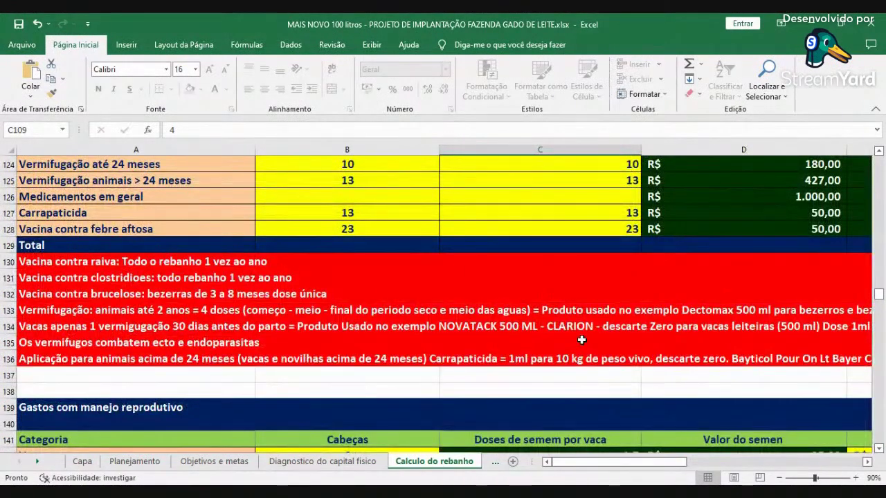
scroll(580, 345, "down", 3)
scroll(579, 343, "down", 1)
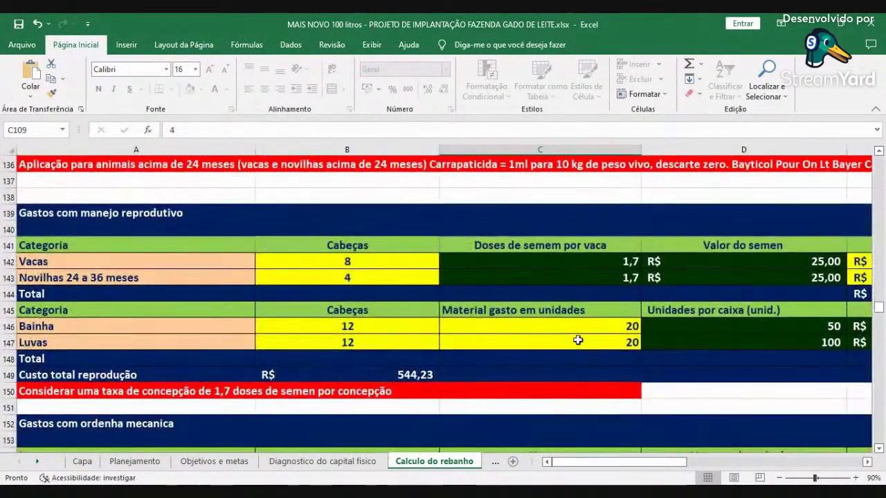
scroll(410, 359, "down", 4)
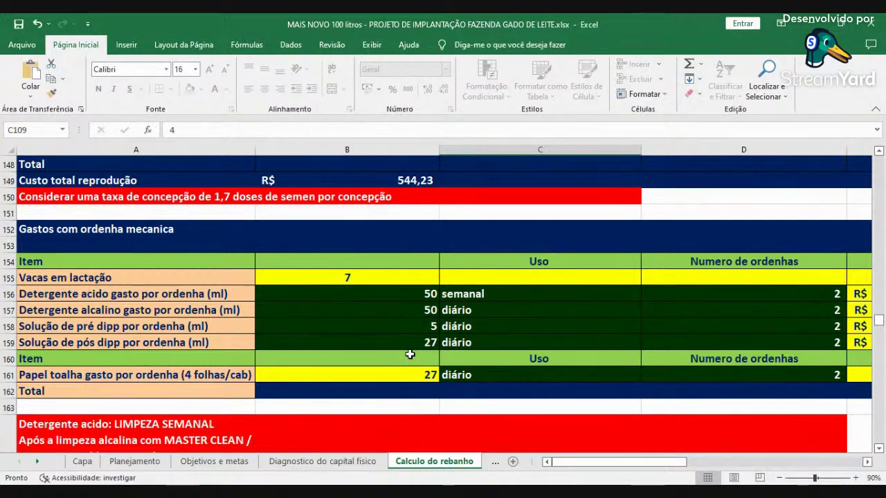
scroll(420, 277, "down", 1)
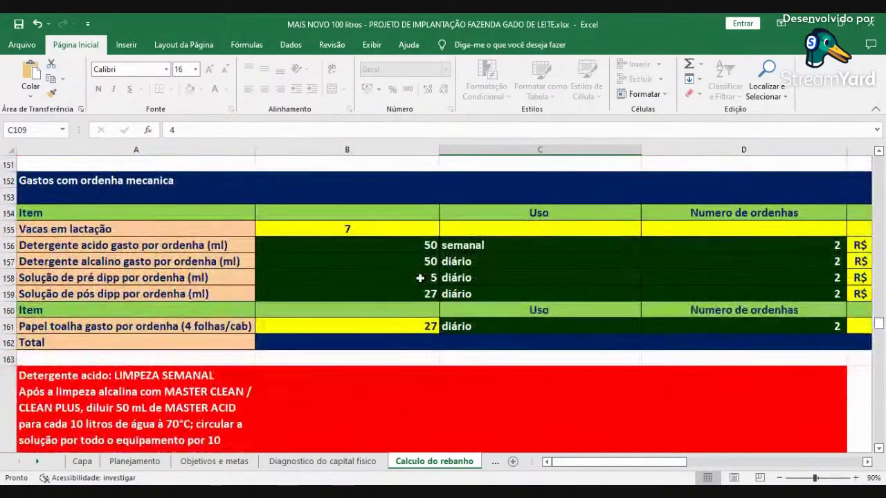
Set the Ordenhador quantity to 0 in the Gastos com mão de obra table.
scroll(419, 277, "down", 8)
scroll(420, 274, "up", 2)
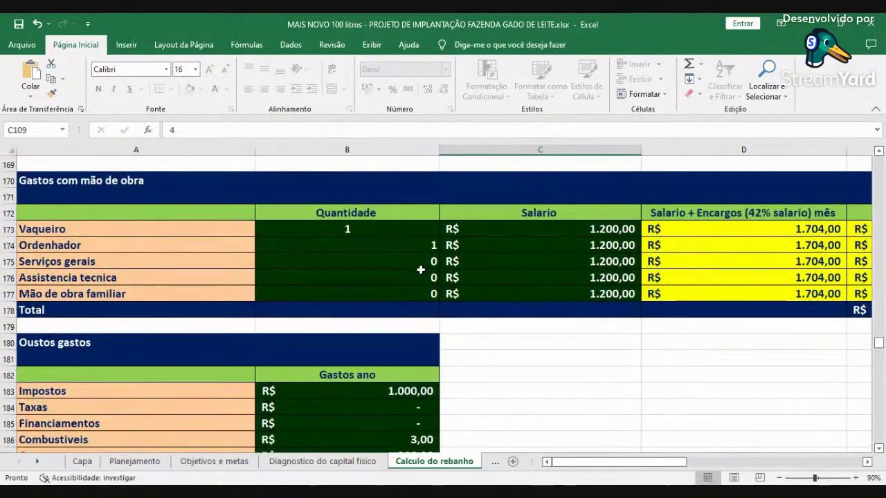
left_click(424, 243)
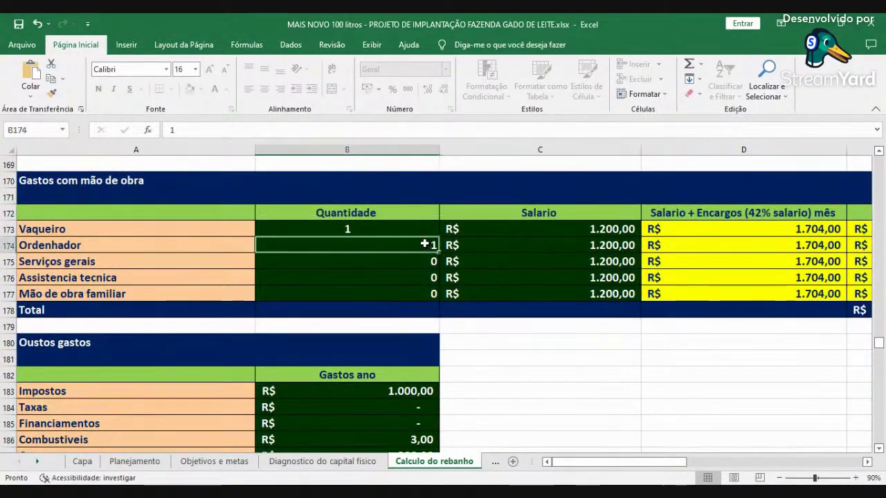
type("0")
key("Return")
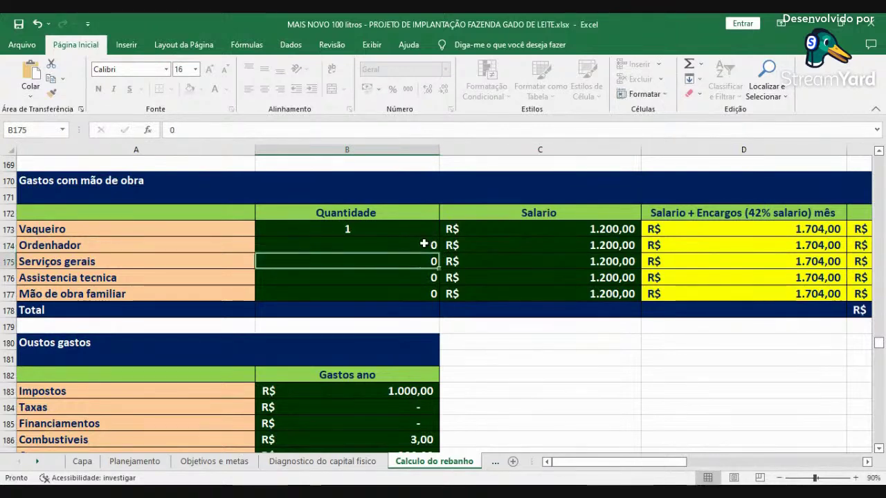
key("Return")
Review the yearly other expenses and the Custos variáveis para a produção de leite breakdown.
scroll(375, 276, "down", 2)
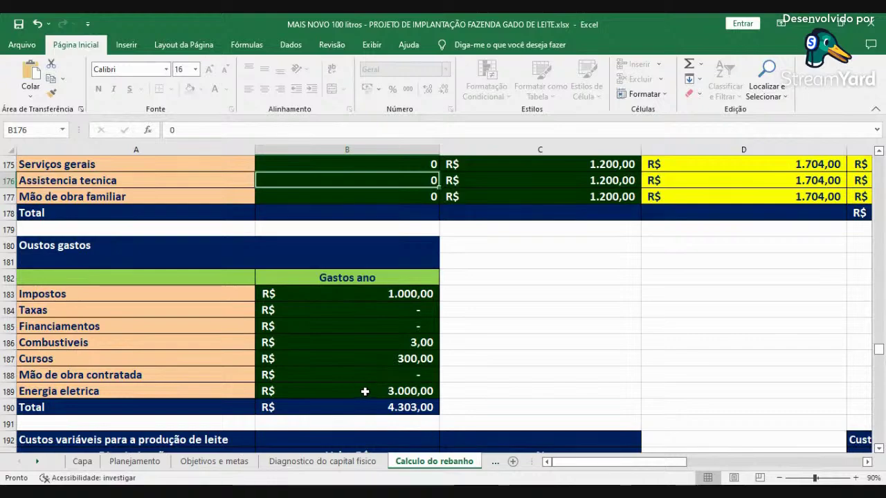
scroll(400, 337, "up", 3)
scroll(399, 339, "down", 3)
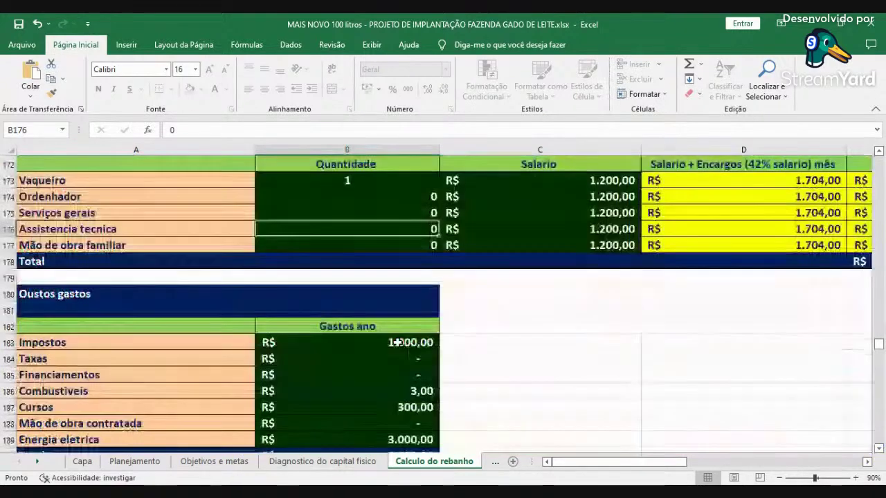
scroll(397, 341, "up", 4)
scroll(398, 341, "up", 3)
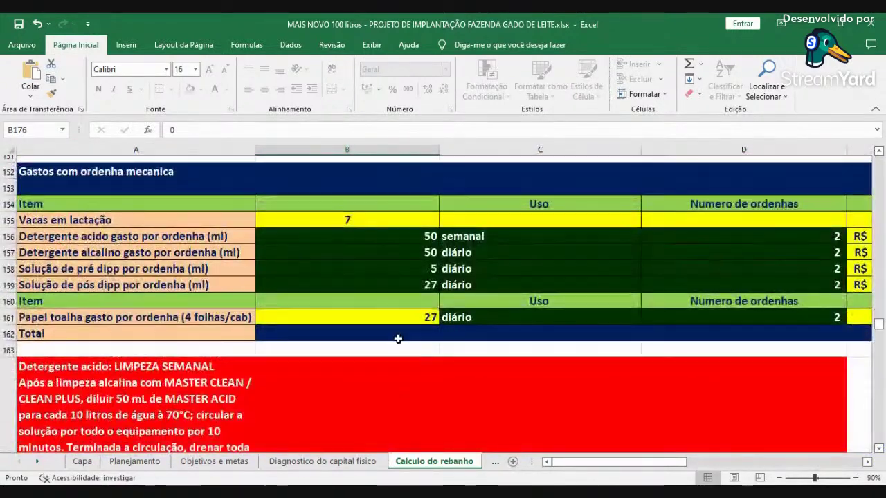
scroll(396, 339, "down", 8)
scroll(396, 337, "down", 4)
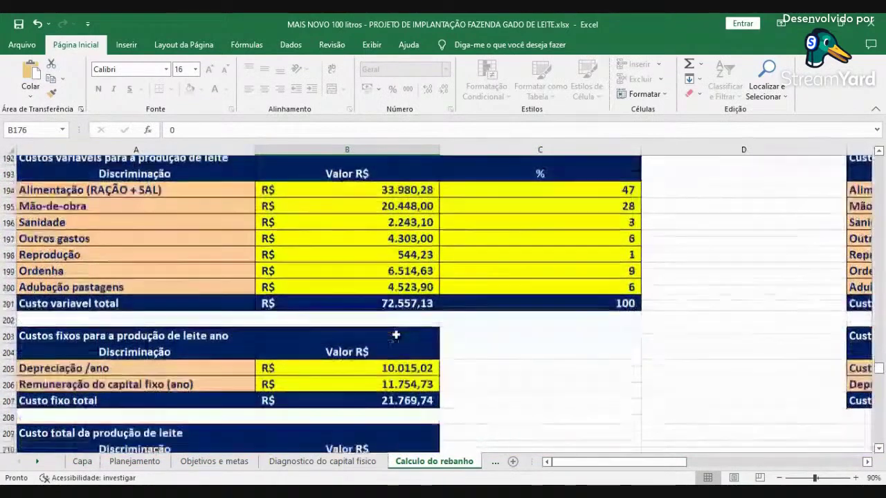
scroll(395, 332, "up", 2)
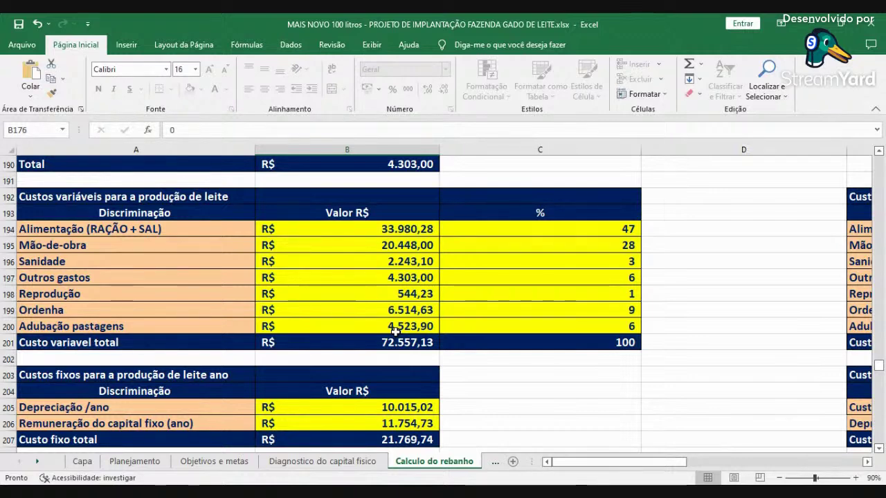
Examine Depreciação /ano, Remuneração do capital fixo and Custo fixo total in the yearly fixed costs table.
scroll(394, 334, "down", 2)
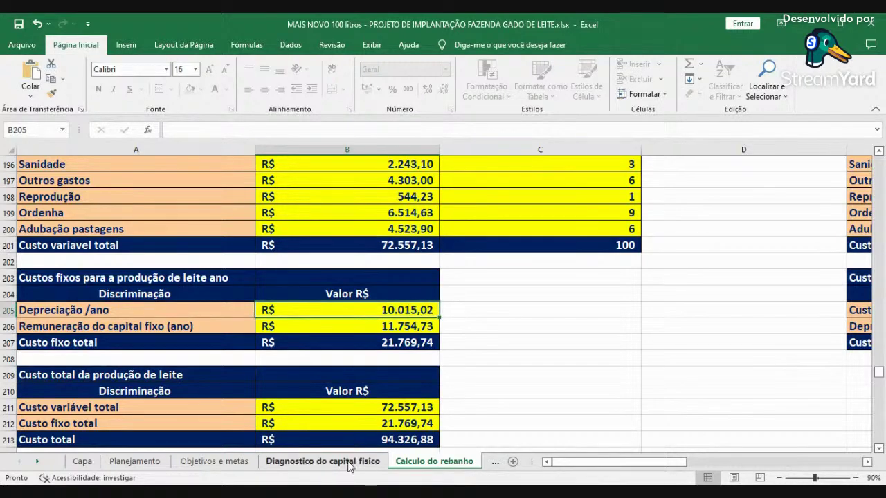
left_click(322, 461)
left_click(433, 461)
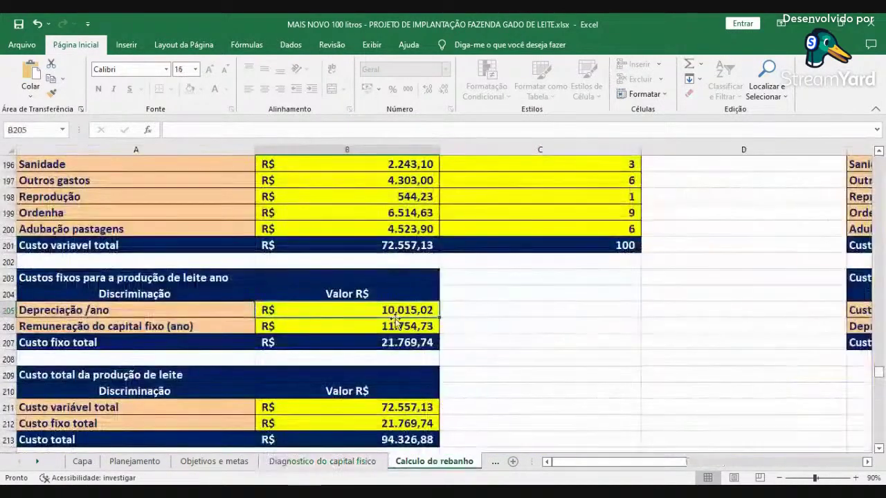
left_click(361, 328)
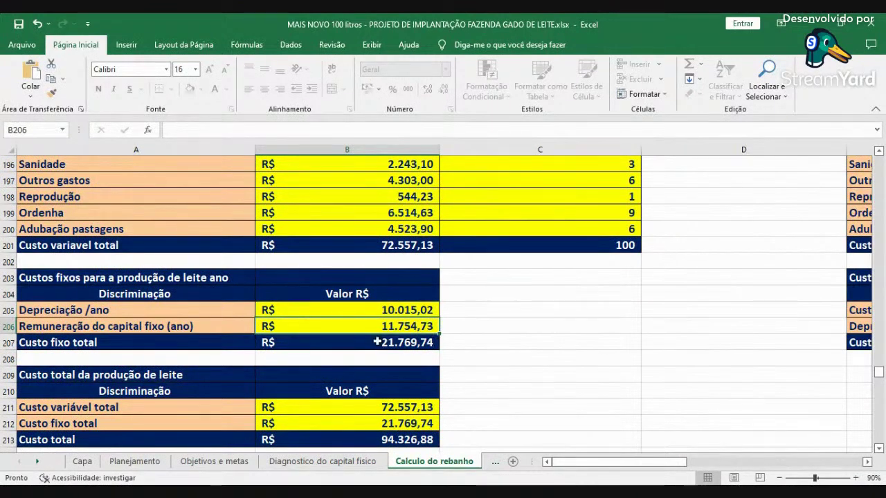
key("Escape")
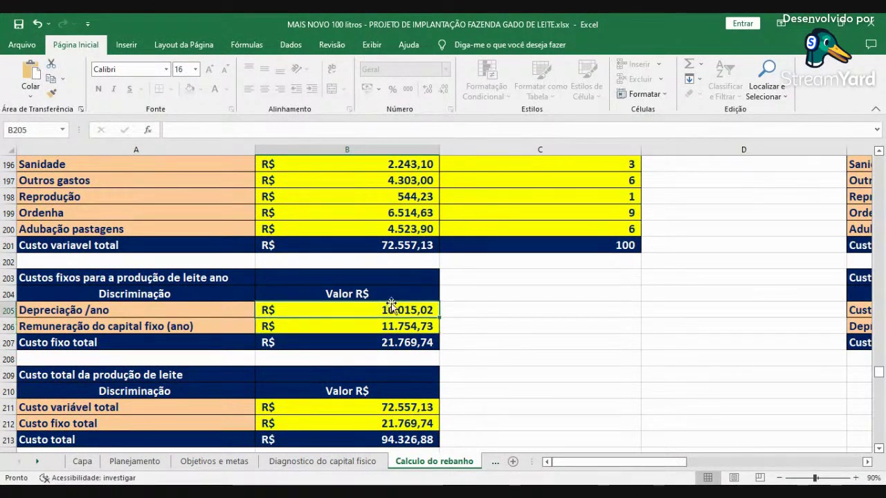
left_click(389, 326)
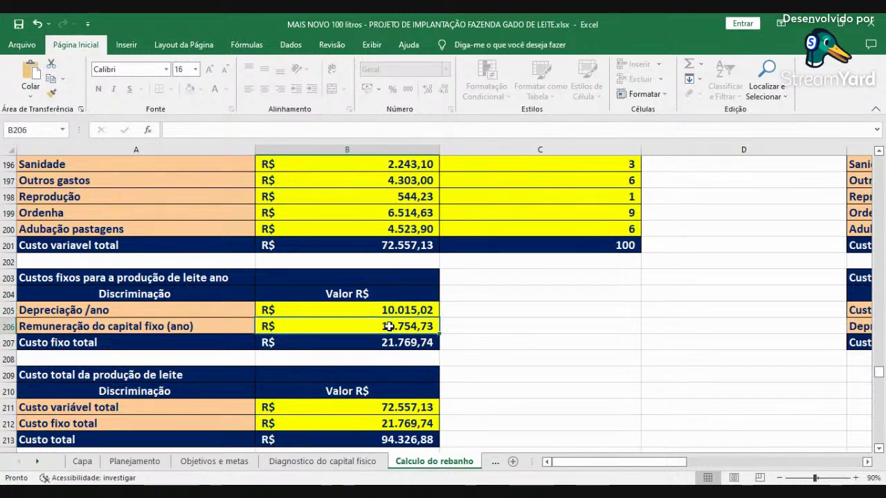
left_click(395, 343)
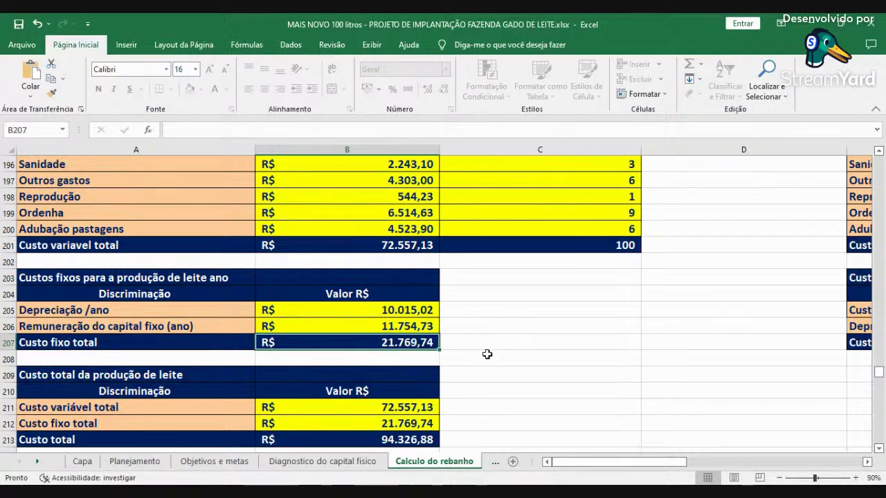
Check how Custo variável total and Custo fixo total make up the Custo total of milk production.
scroll(478, 367, "down", 1)
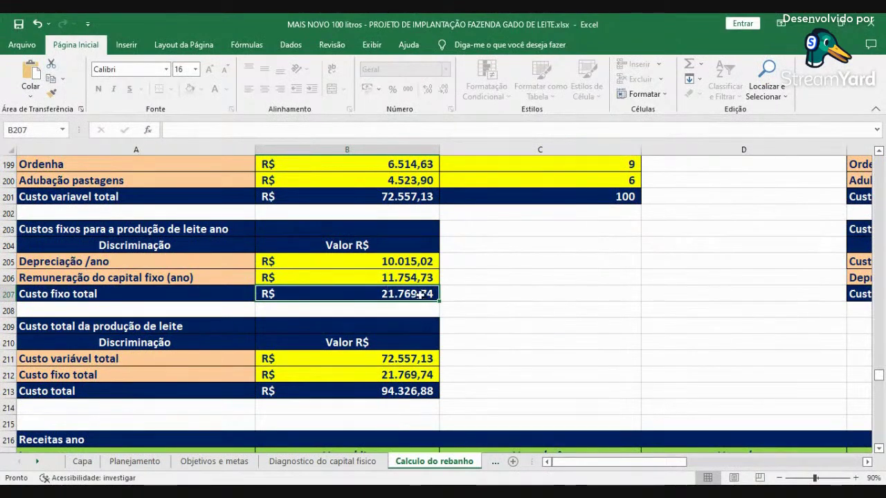
scroll(384, 336, "down", 1)
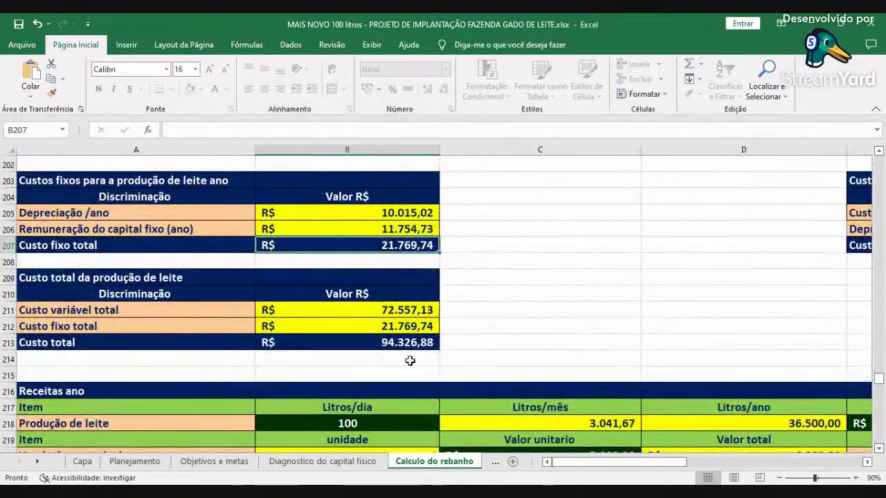
left_click(402, 342)
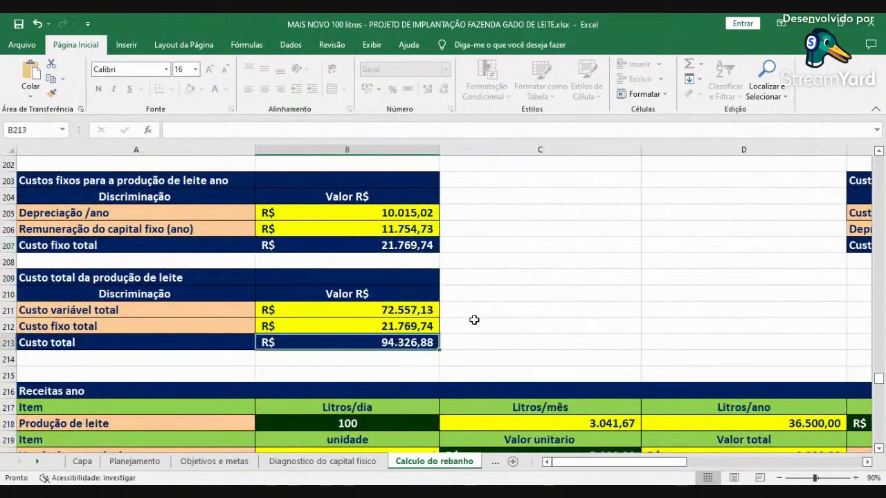
left_click(390, 310)
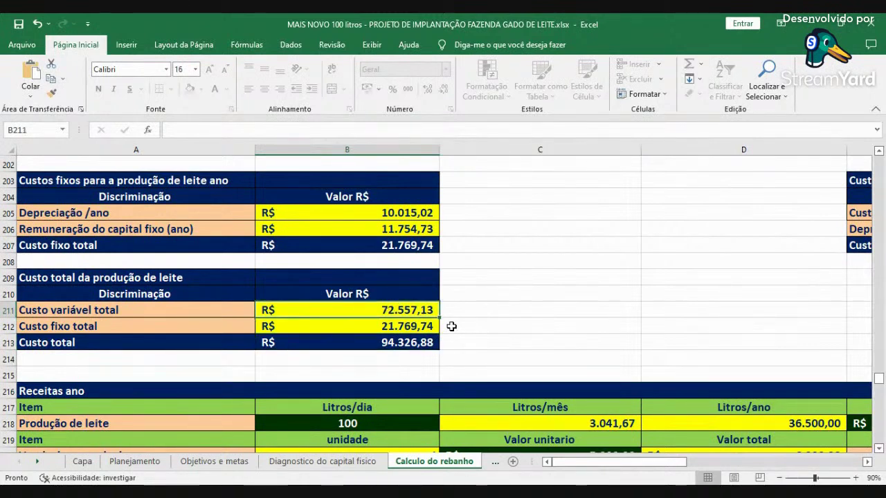
left_click(411, 328)
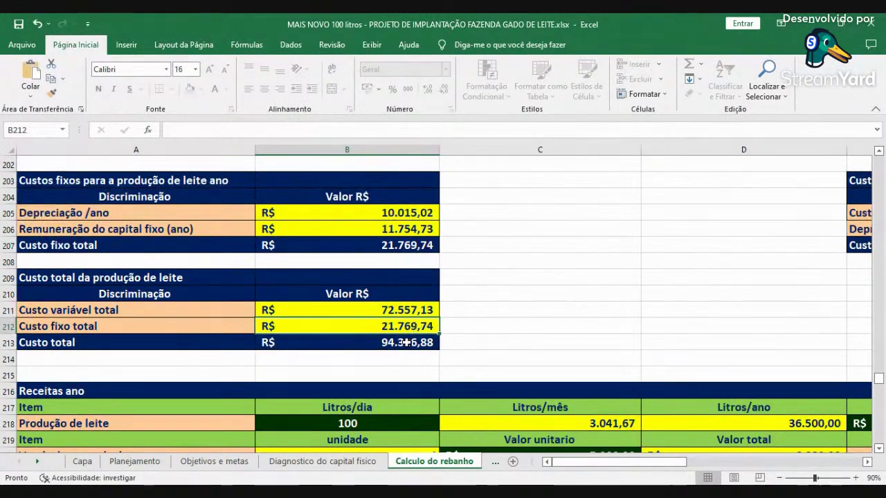
left_click(408, 342)
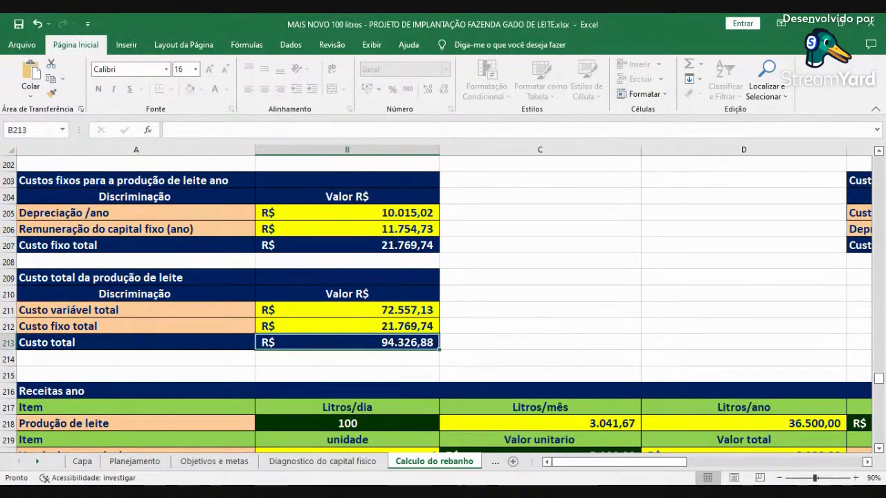
Examine each item of the Custo operacional efetivo da produção de leite table, from Alimentação to Adubação pastagens, and its total.
scroll(442, 355, "right", 5)
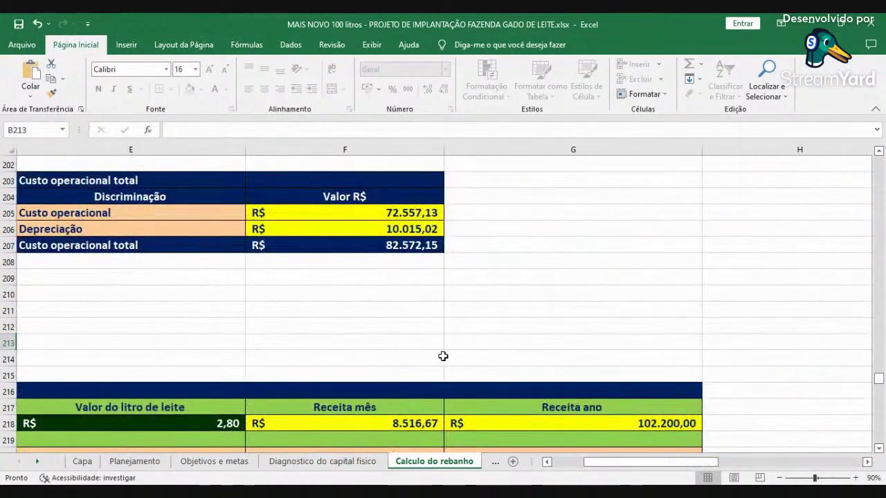
scroll(443, 355, "up", 3)
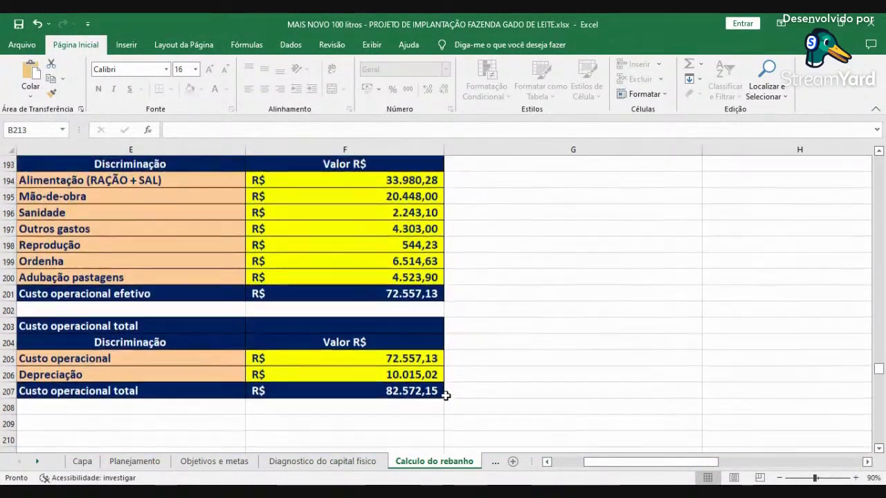
left_click(546, 462)
scroll(588, 420, "up", 1)
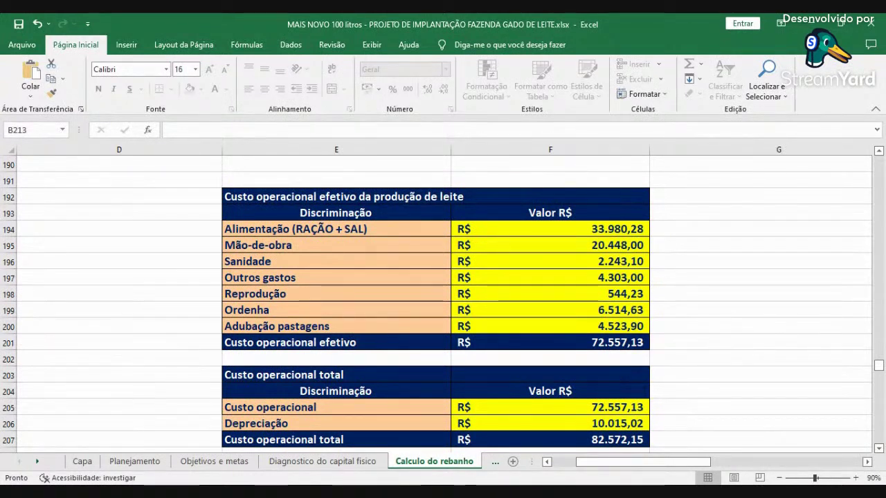
left_click(352, 230)
left_click(340, 246)
left_click(335, 261)
left_click(329, 280)
left_click(325, 294)
left_click(326, 310)
left_click(330, 325)
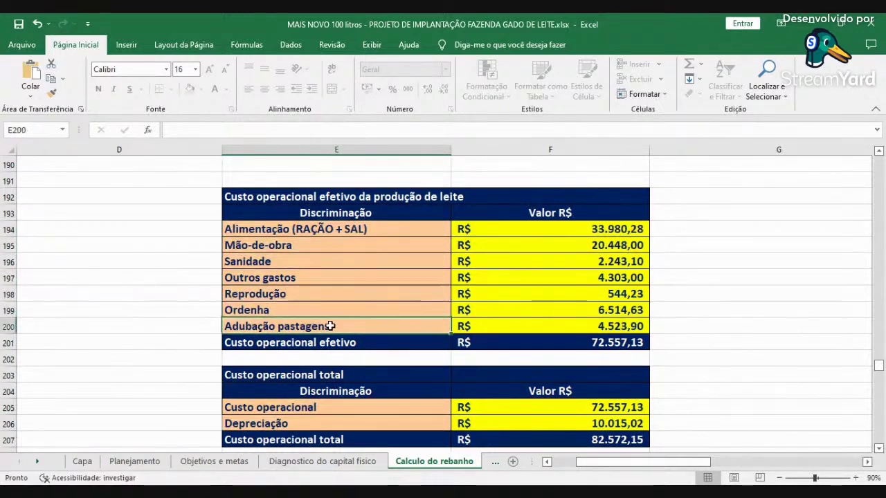
left_click(546, 342)
Examine Custo operacional, Depreciação and the resulting total in the Custo operacional total table.
scroll(340, 360, "down", 1)
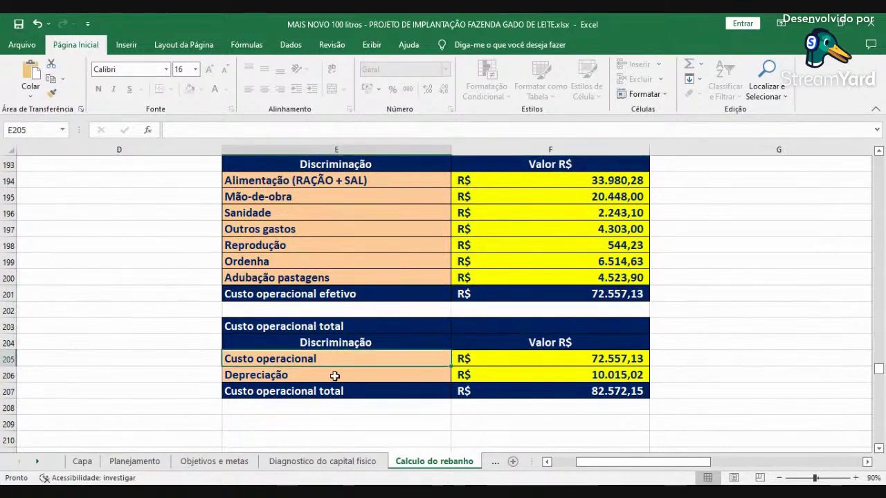
left_click(336, 375)
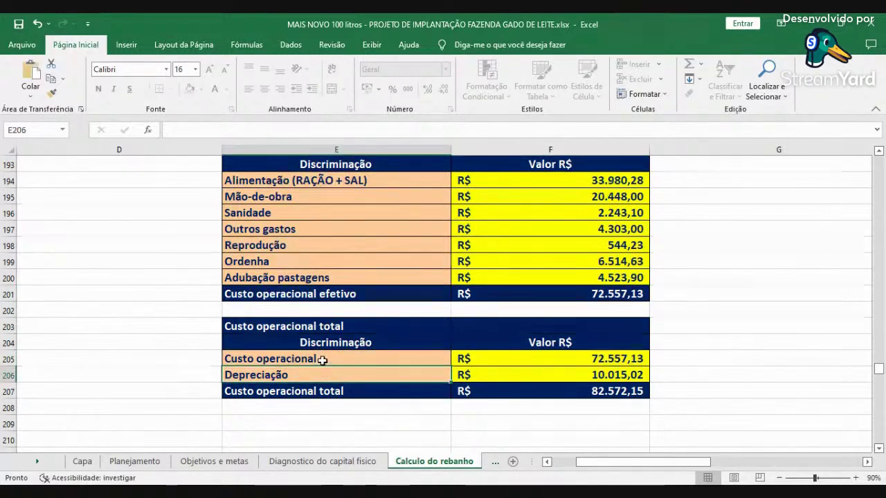
left_click(322, 359)
left_click(327, 373)
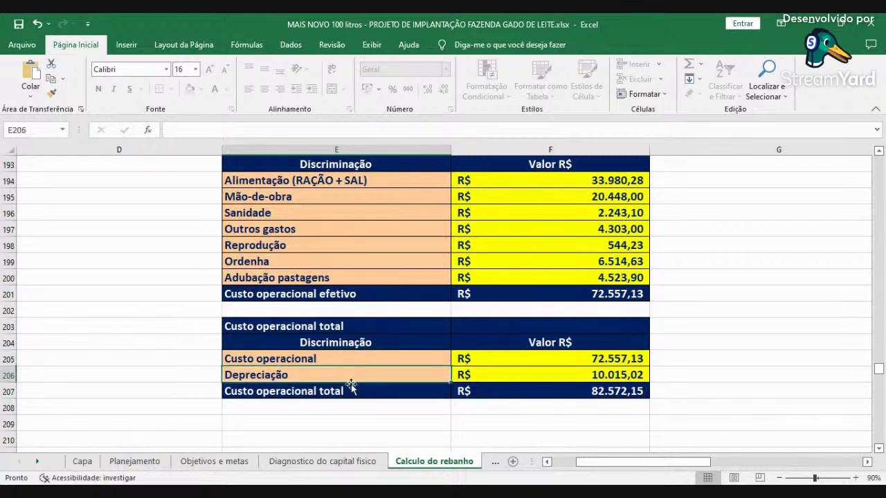
left_click(573, 391)
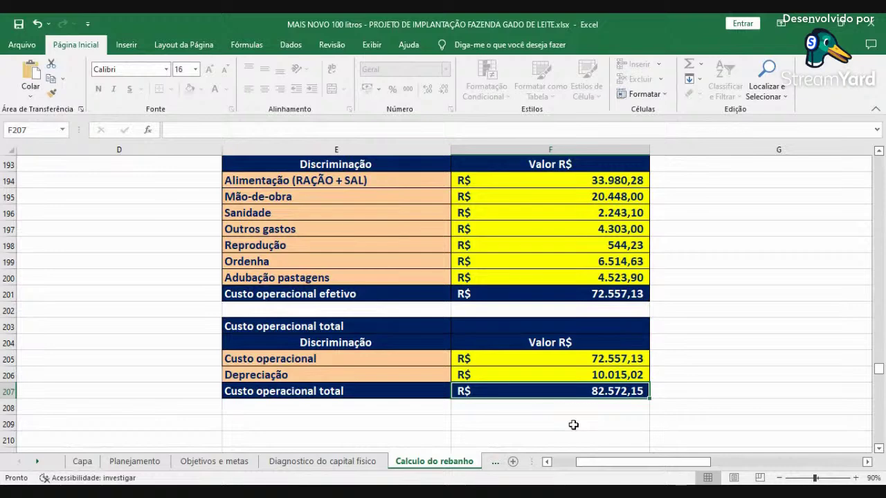
Check the daily, monthly and yearly litres of Produção de leite in the Receitas ano table.
scroll(542, 349, "down", 2)
scroll(543, 346, "down", 4)
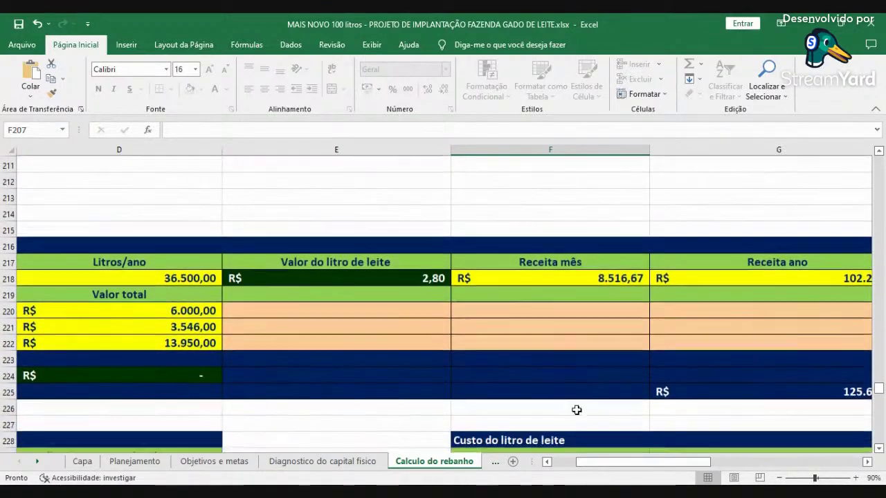
left_click(559, 462)
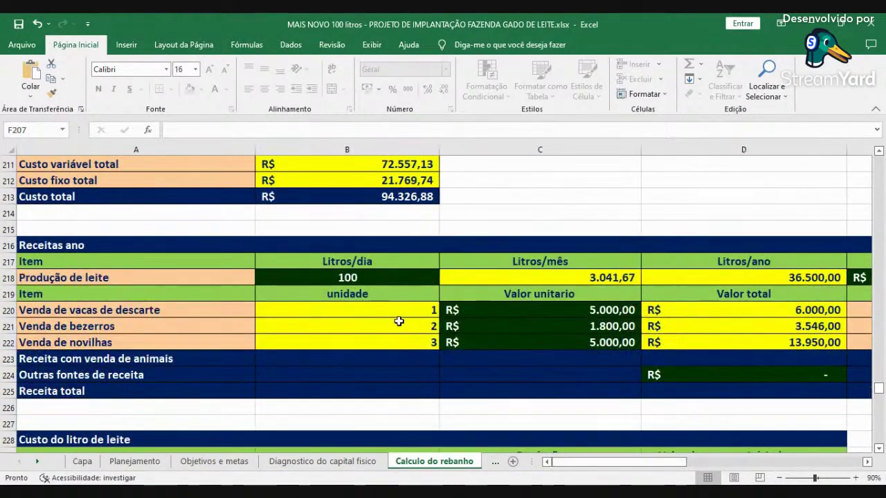
scroll(398, 323, "up", 1)
scroll(398, 323, "down", 1)
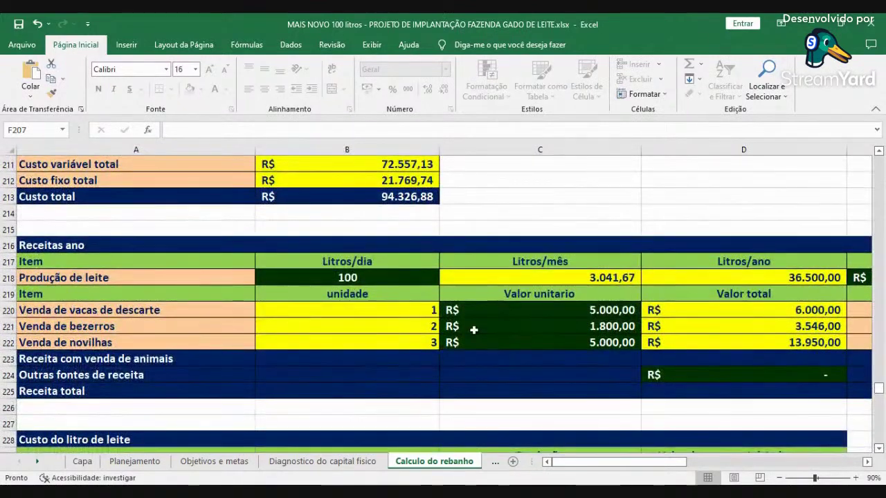
scroll(471, 308, "up", 2)
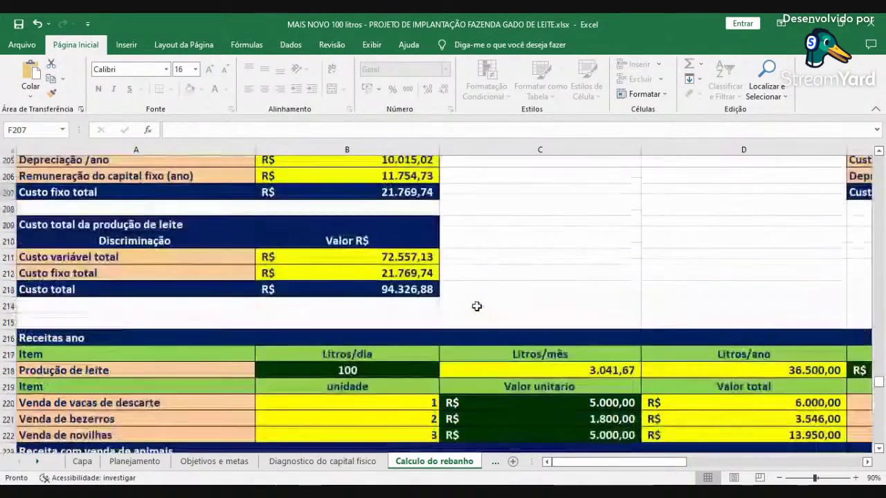
left_click(325, 374)
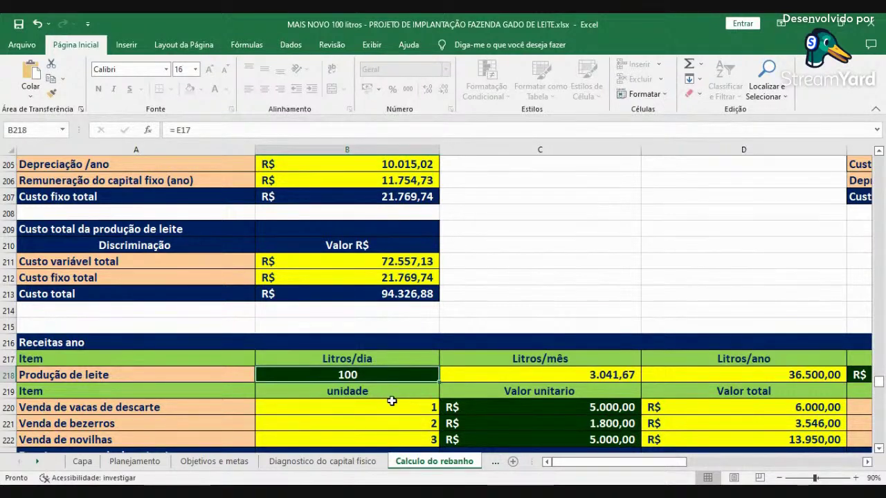
left_click(493, 374)
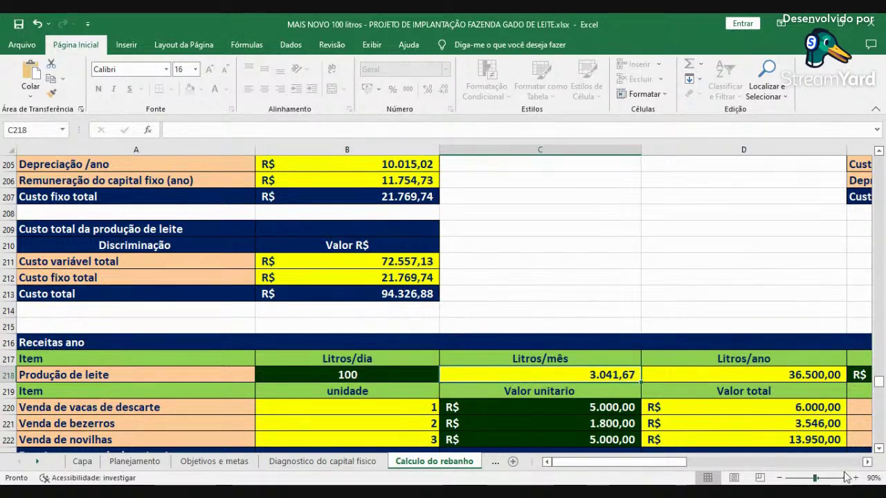
left_click(867, 461)
left_click(561, 374)
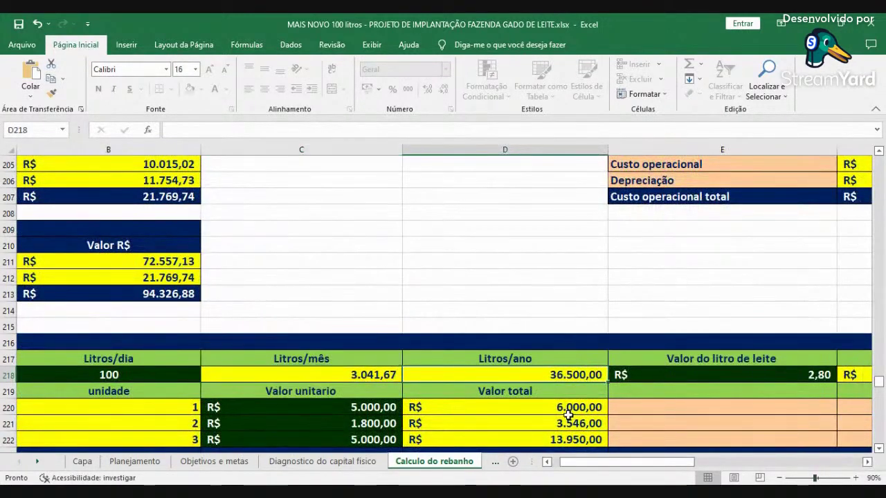
Examine Valor do litro de leite, Receita mês and Receita ano for the milk production row.
left_click(867, 461)
left_click(867, 462)
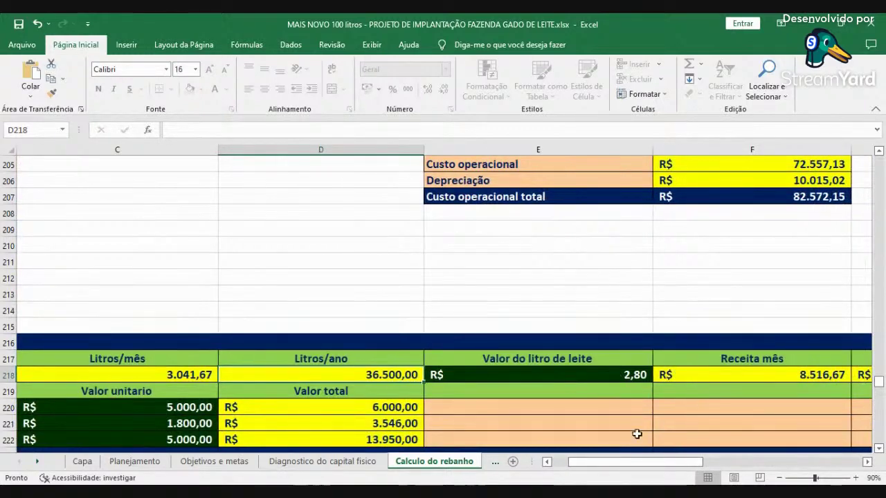
left_click(867, 461)
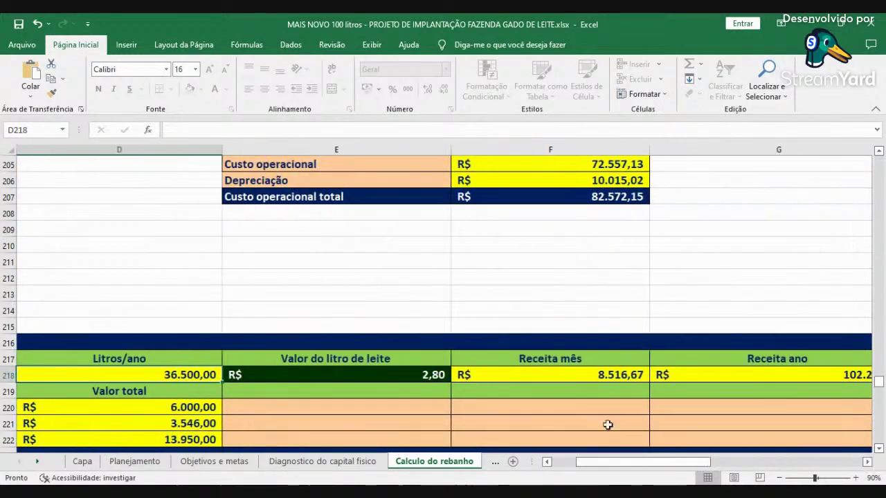
left_click(868, 462)
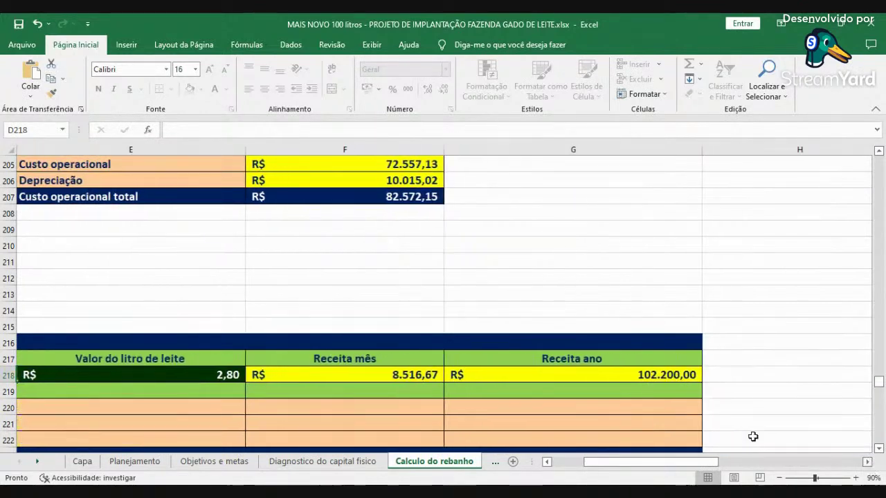
left_click(643, 374)
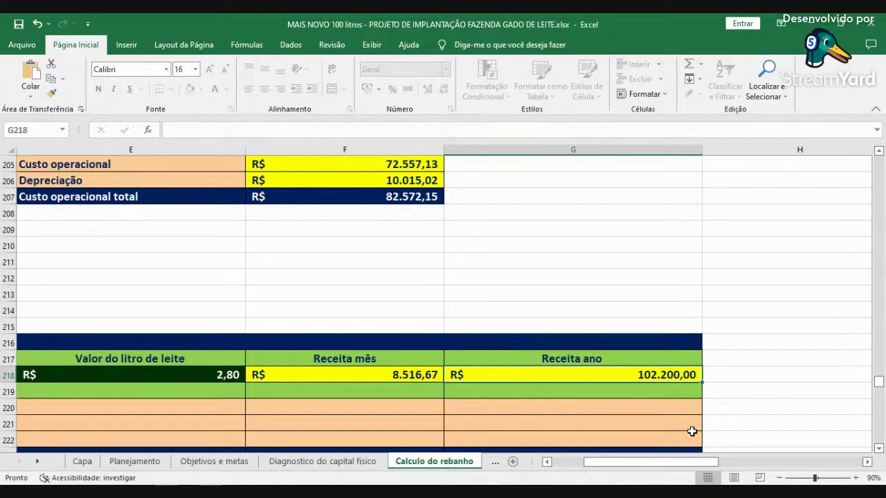
left_click(377, 372)
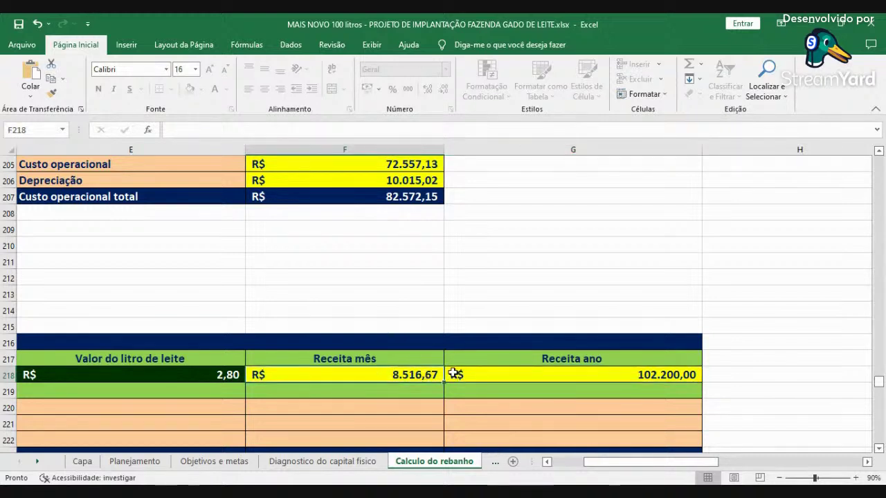
Review the unit values for sales of cull cows, calves and heifers, and the yearly Receita total.
left_click(564, 465)
scroll(574, 377, "down", 2)
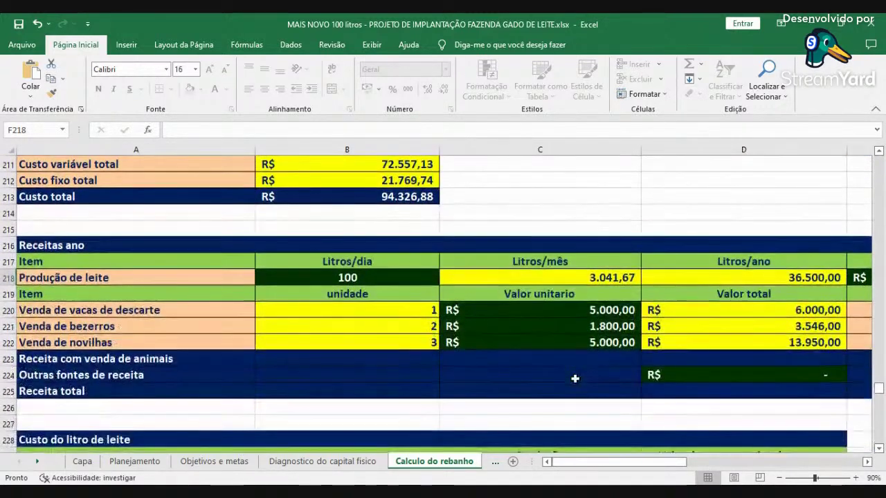
left_click(562, 310)
left_click(564, 326)
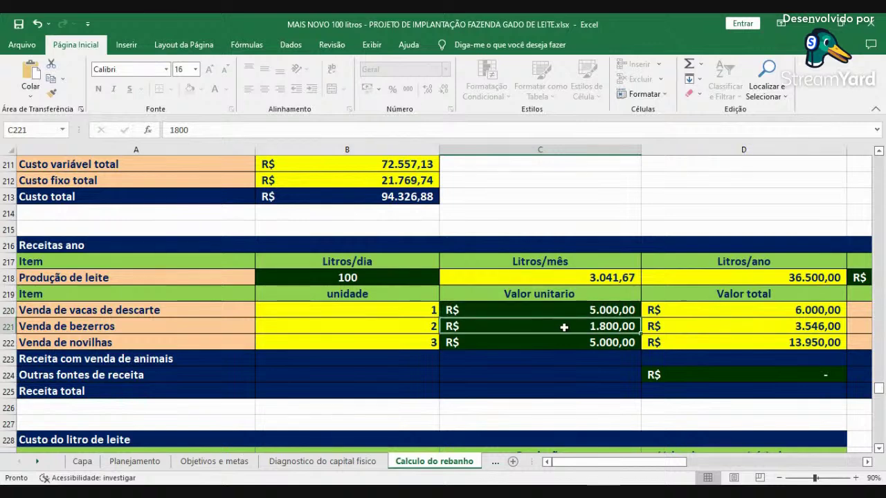
left_click(571, 344)
left_click(867, 461)
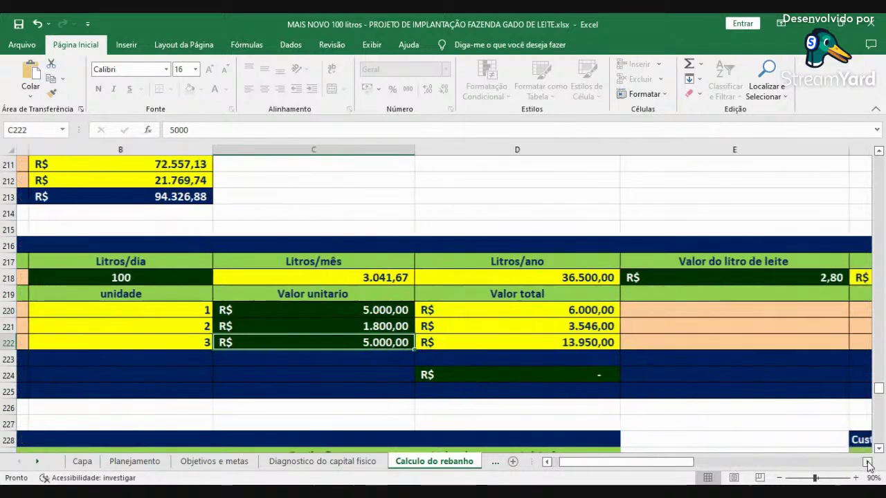
left_click(615, 392)
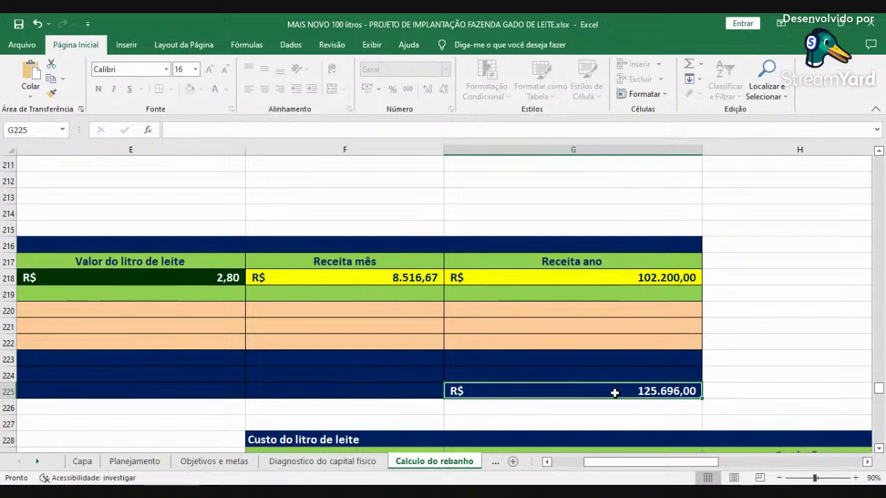
Examine fixed, variable and total unit costs in the Custo do litro de leite table.
scroll(556, 451, "left", 4)
scroll(554, 412, "down", 3)
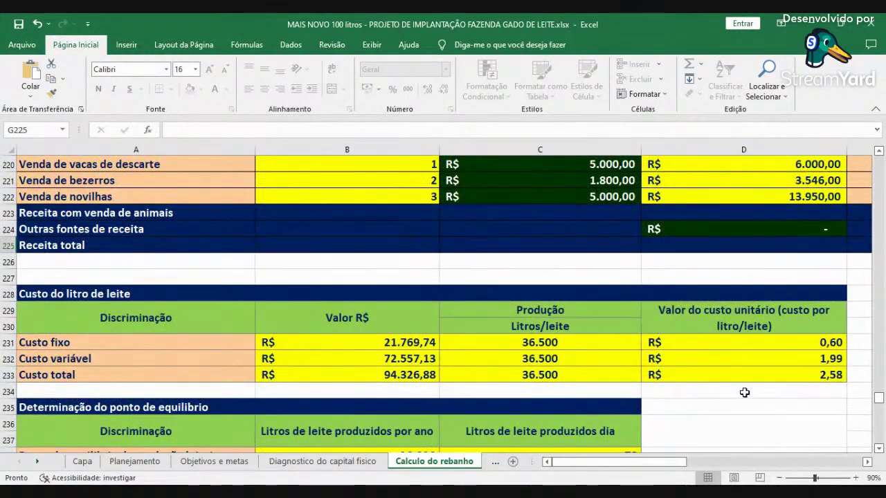
left_click(803, 373)
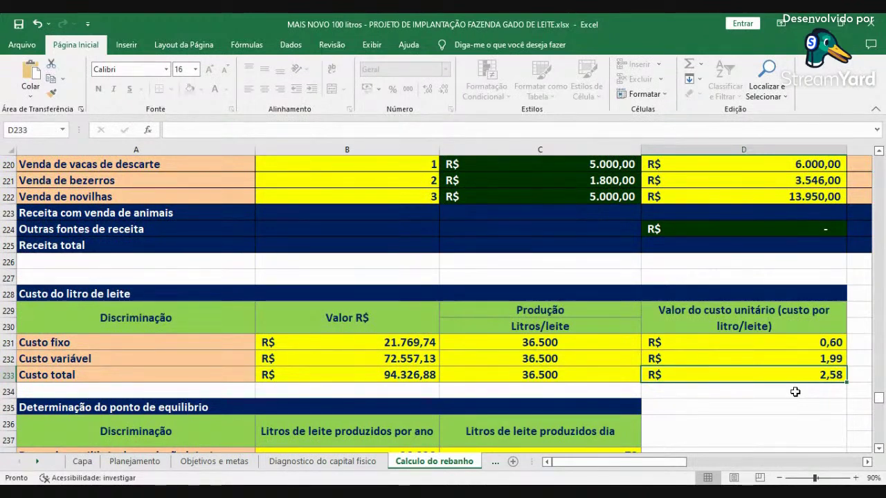
left_click(336, 463)
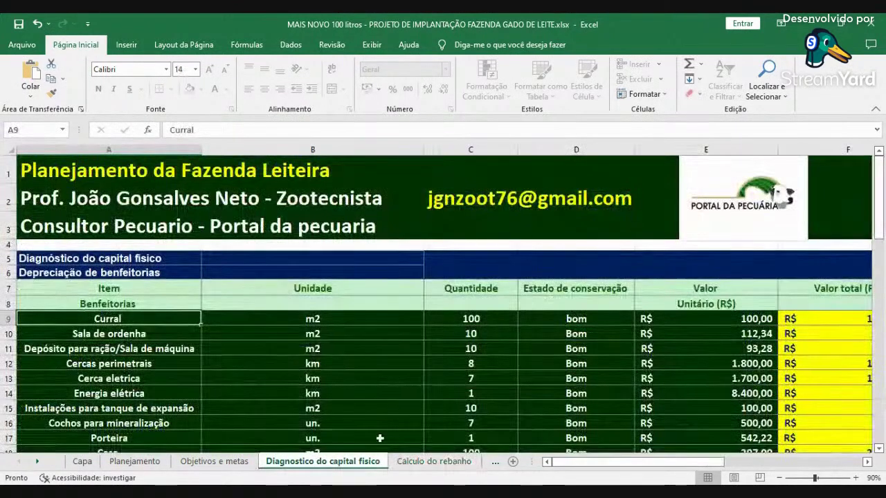
left_click(435, 461)
Check the milk production break-even point in litres per year and per day.
scroll(682, 377, "down", 2)
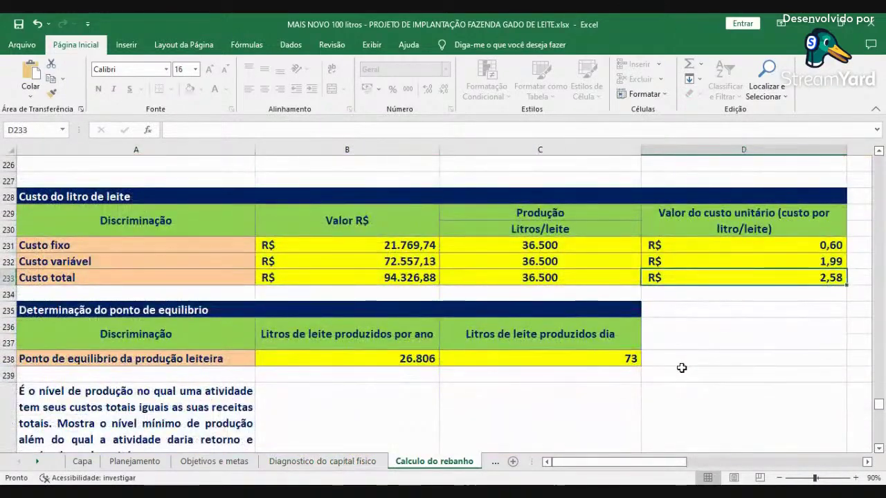
scroll(681, 366, "down", 1)
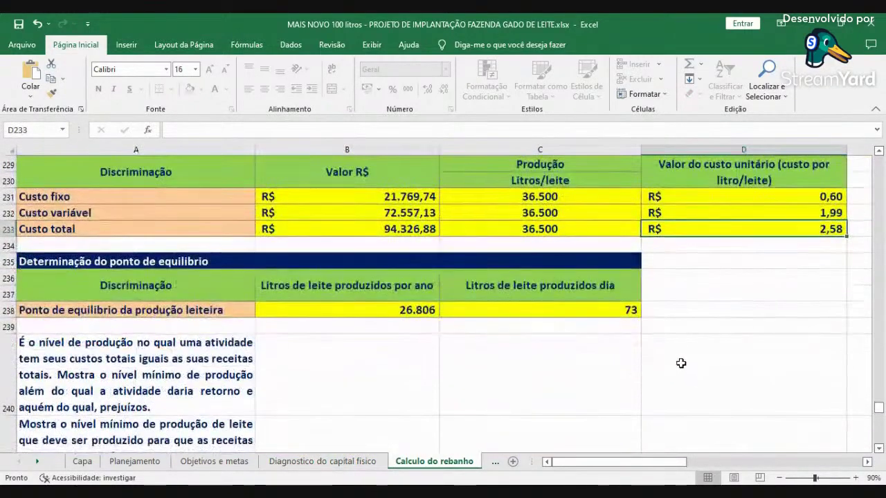
left_click(550, 312)
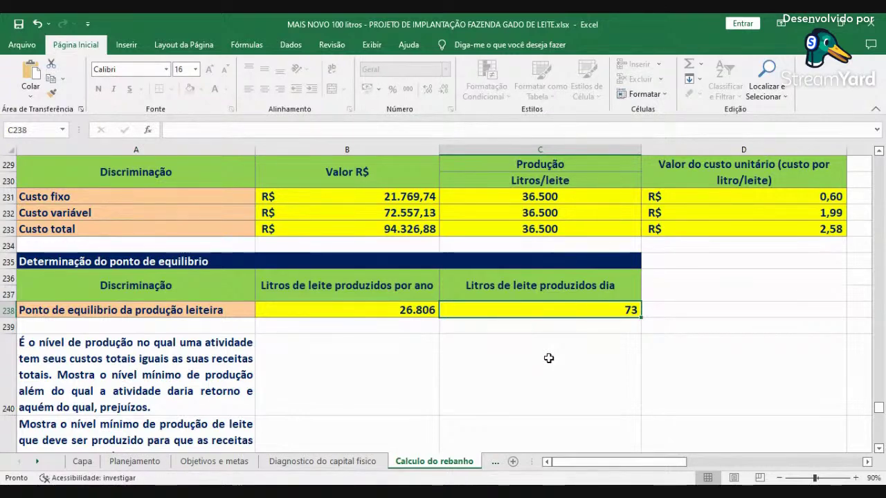
Examine the cost per litre for Custo operacional efetivo and Custo operacional total.
left_click(867, 462)
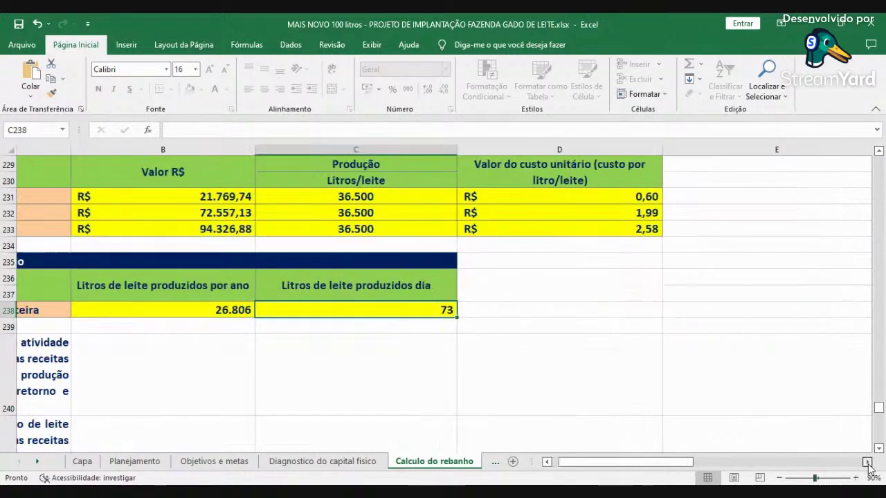
left_click(867, 462)
left_click(867, 462)
left_click(867, 462)
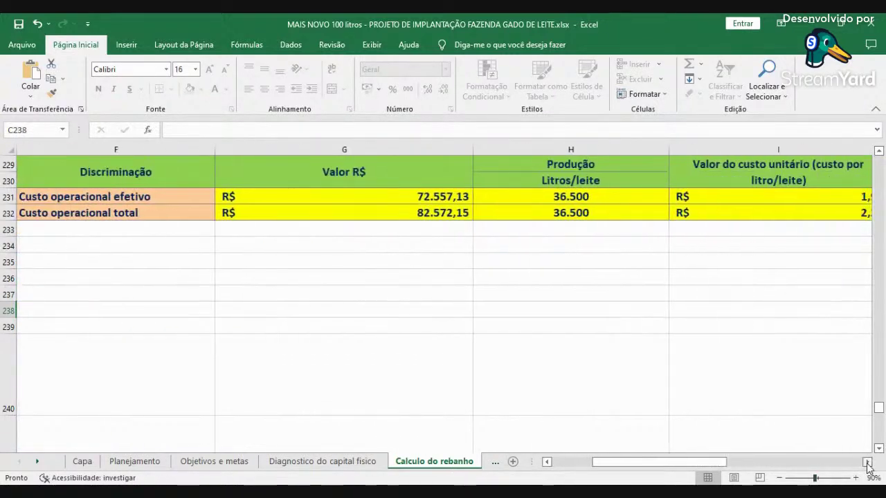
left_click(867, 462)
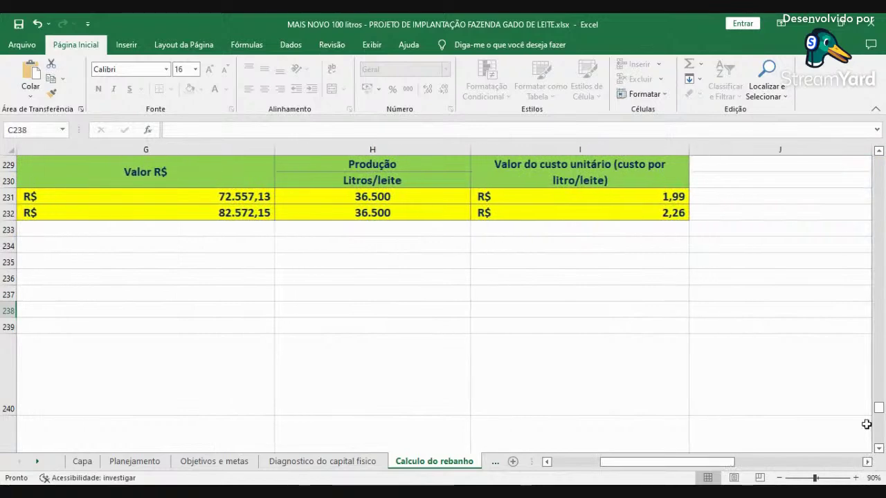
Examine the Margem bruta row, comparing Receita bruta with Custo operacional efetivo and reading the yearly and monthly margins.
left_click(561, 463)
left_click(561, 469)
scroll(589, 417, "down", 5)
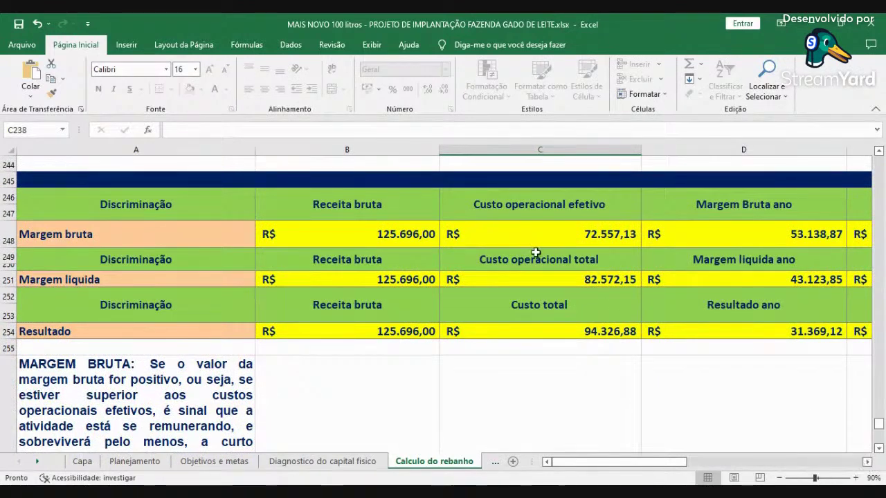
left_click(417, 239)
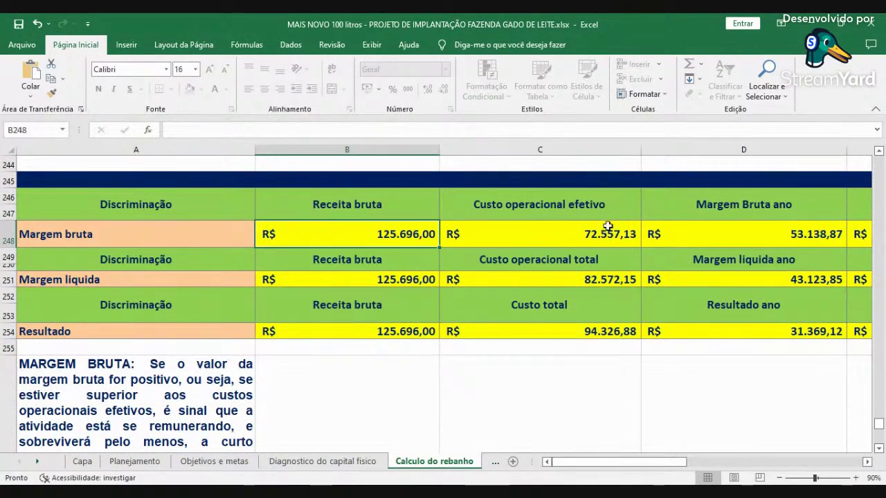
left_click(868, 463)
left_click(537, 230)
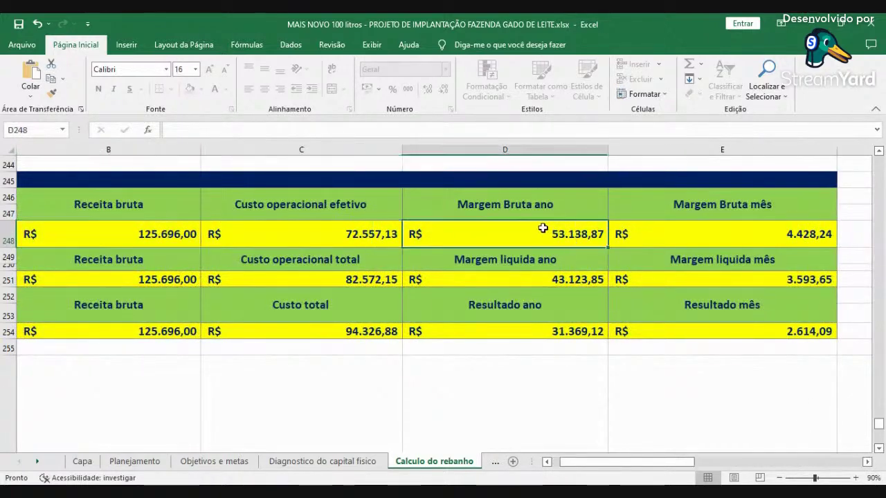
left_click(679, 240)
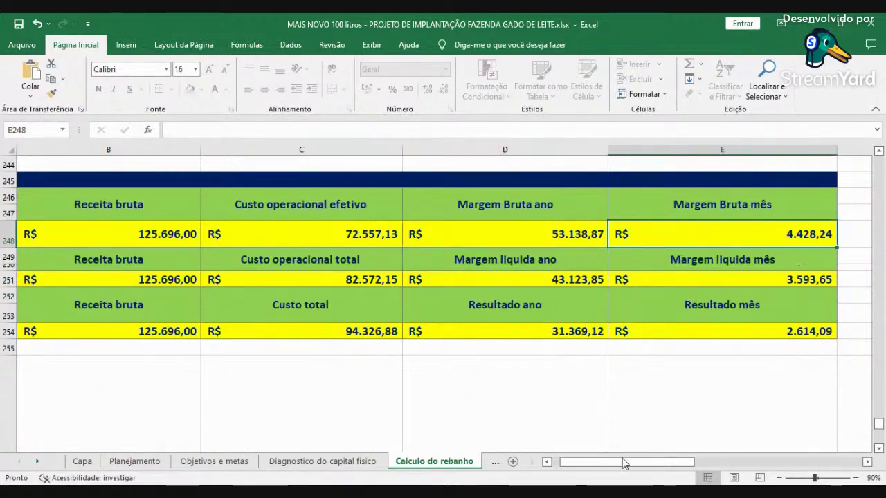
Examine the Margem liquida row, comparing Receita bruta with Custo operacional total and reading the yearly and monthly margins.
left_click(547, 461)
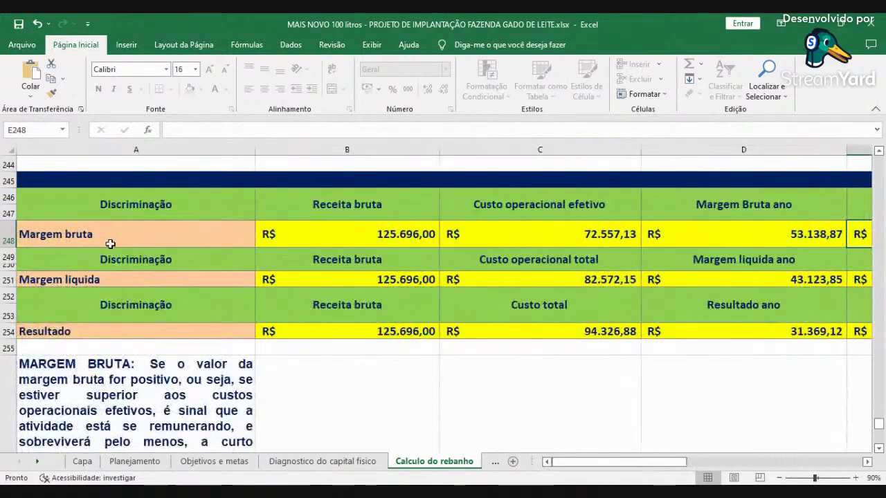
left_click(134, 263)
left_click(366, 259)
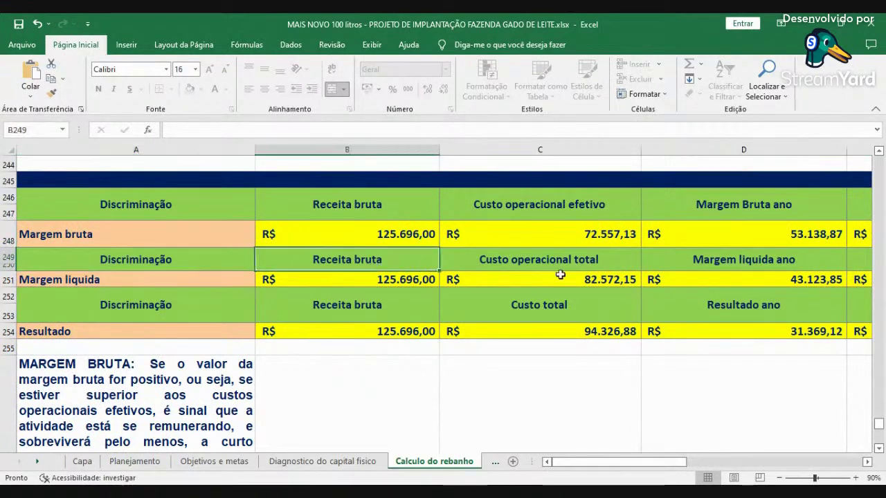
left_click(547, 262)
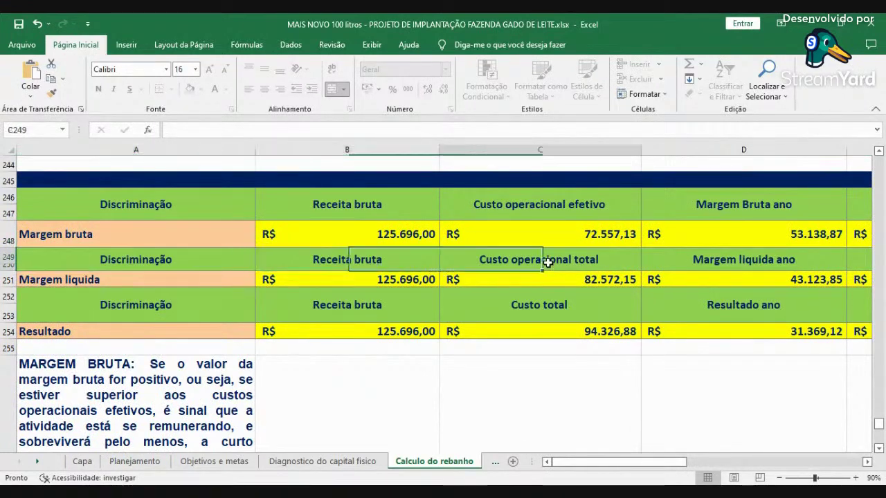
left_click(867, 462)
left_click(507, 280)
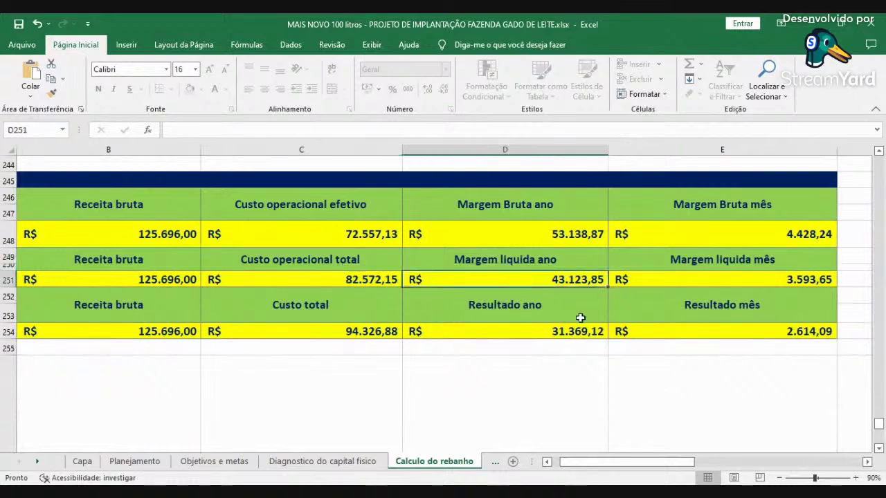
left_click(730, 281)
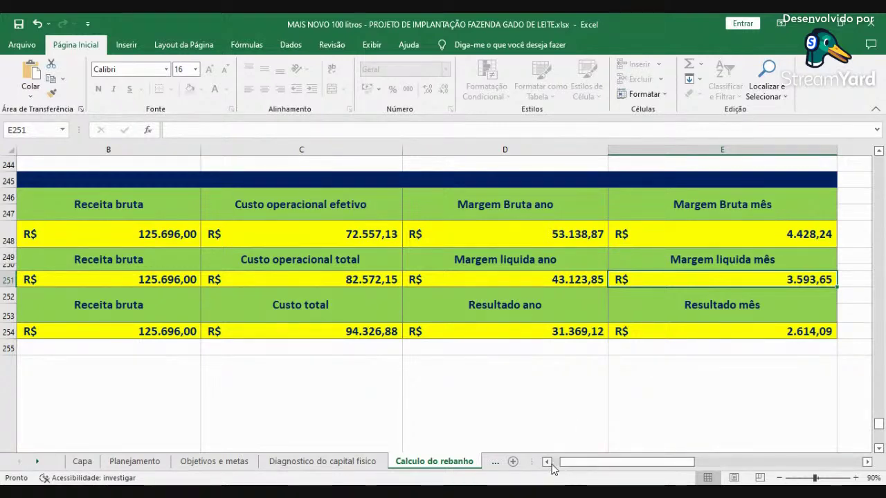
left_click_drag(559, 463, 557, 465)
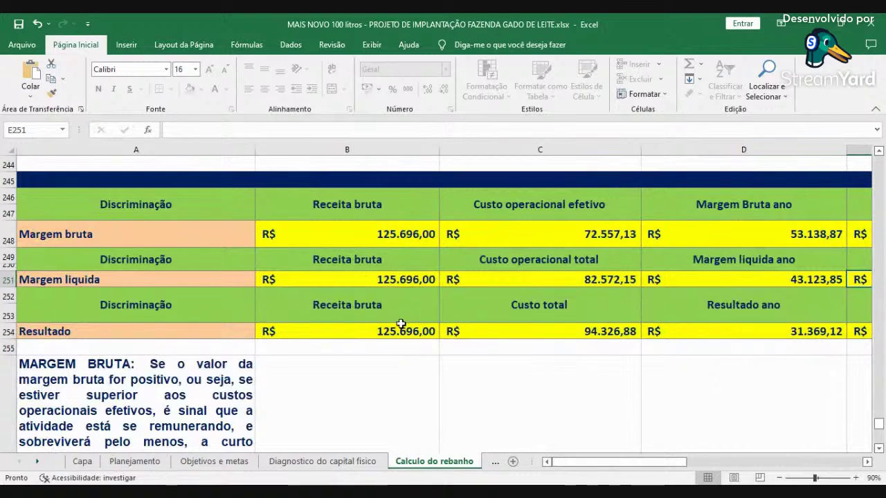
Examine the Resultado row, comparing Receita bruta with Custo total, and compare its monthly result with the monthly Margem bruta.
left_click(399, 327)
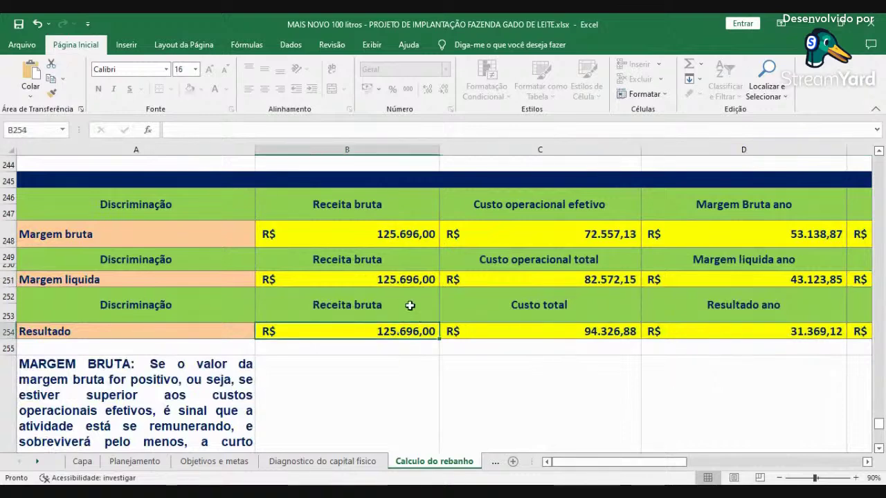
left_click(867, 462)
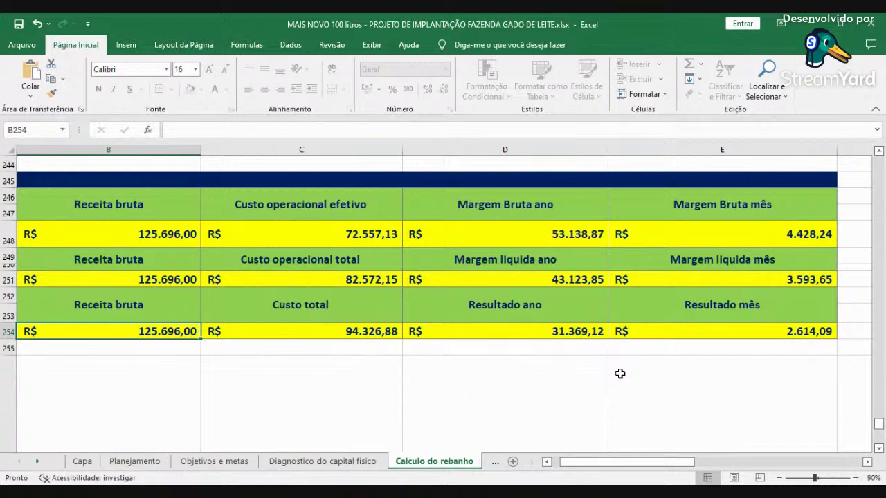
left_click(679, 326)
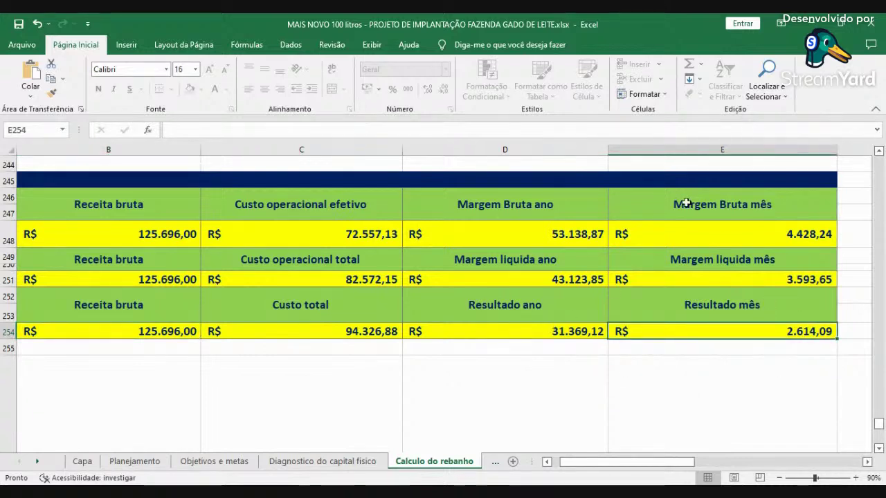
left_click(760, 242)
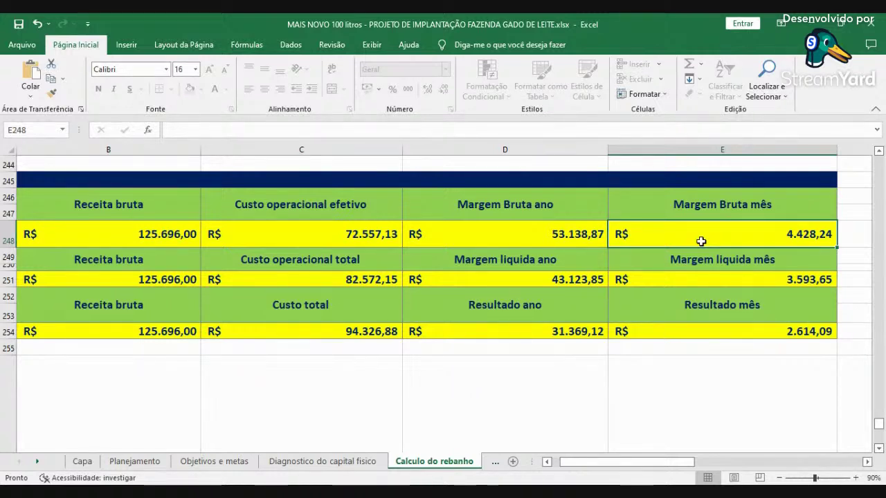
left_click(555, 461)
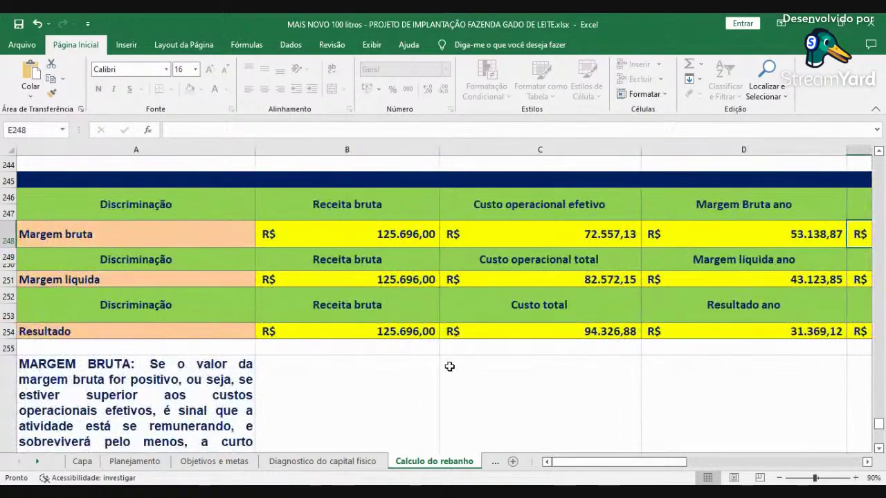
Open the Dimensionamento dos piquetes sheet and review its rotational grazing and Planejamento da praça de alimentação tables.
scroll(453, 362, "up", 10)
scroll(545, 355, "up", 10)
scroll(545, 355, "up", 20)
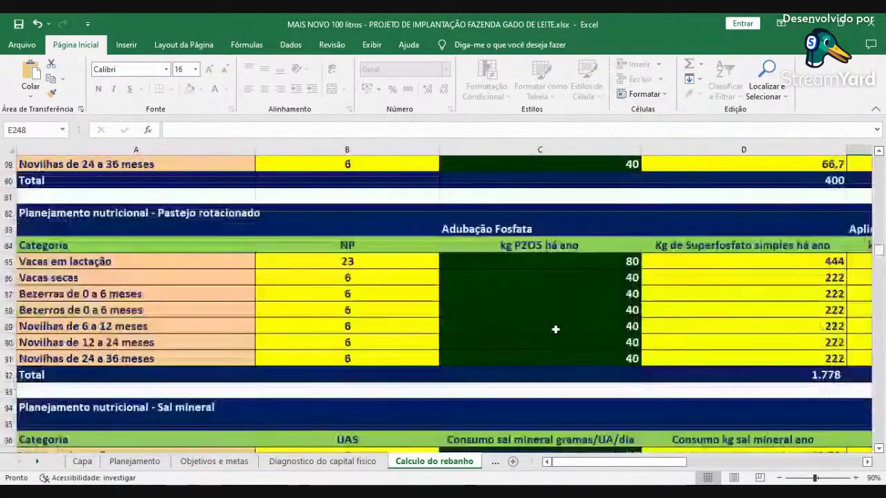
scroll(556, 325, "up", 20)
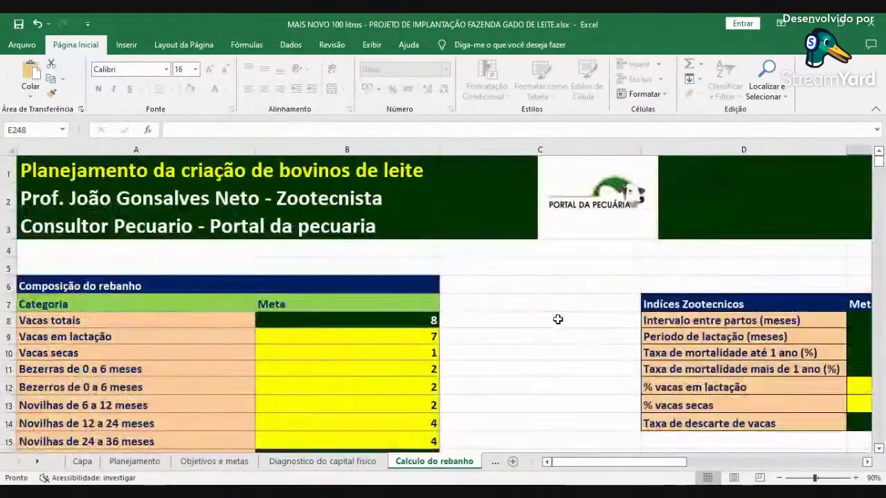
left_click(493, 463)
left_click(404, 461)
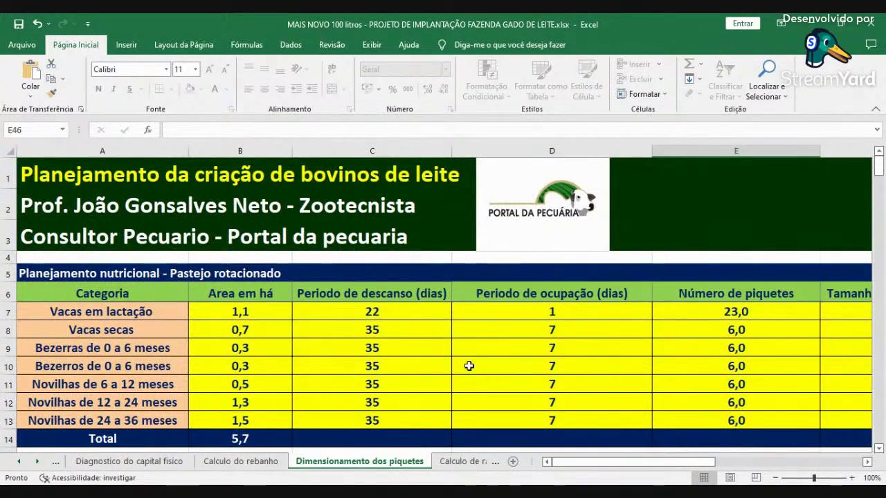
scroll(468, 367, "down", 3)
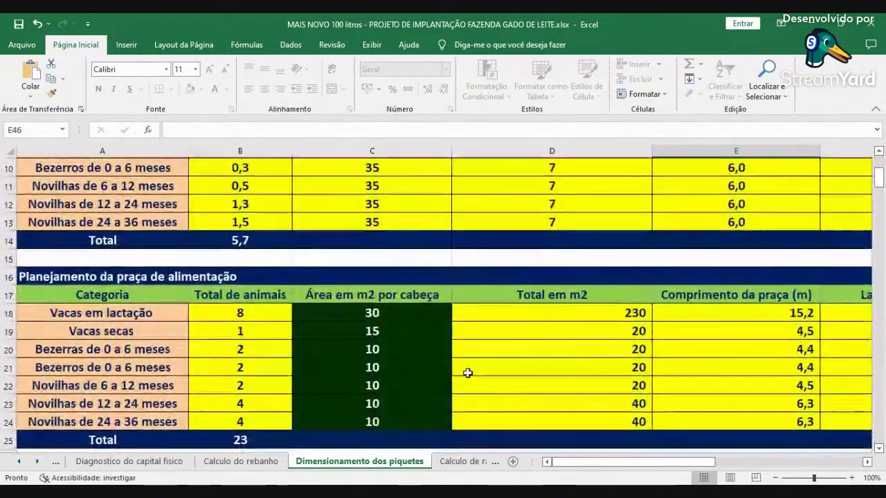
scroll(467, 373, "up", 3)
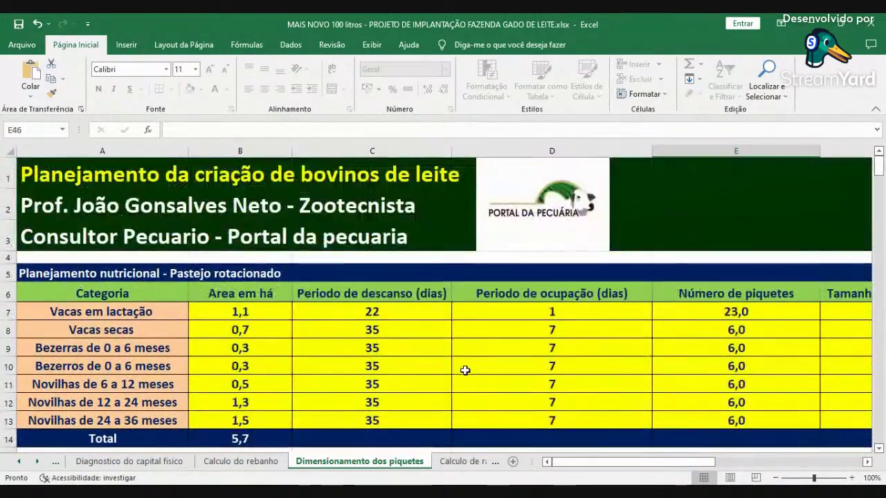
Review the mineral salt trough, roughage trough and Bebedouros sizing tables for each animal category.
scroll(465, 371, "down", 5)
scroll(322, 349, "down", 2)
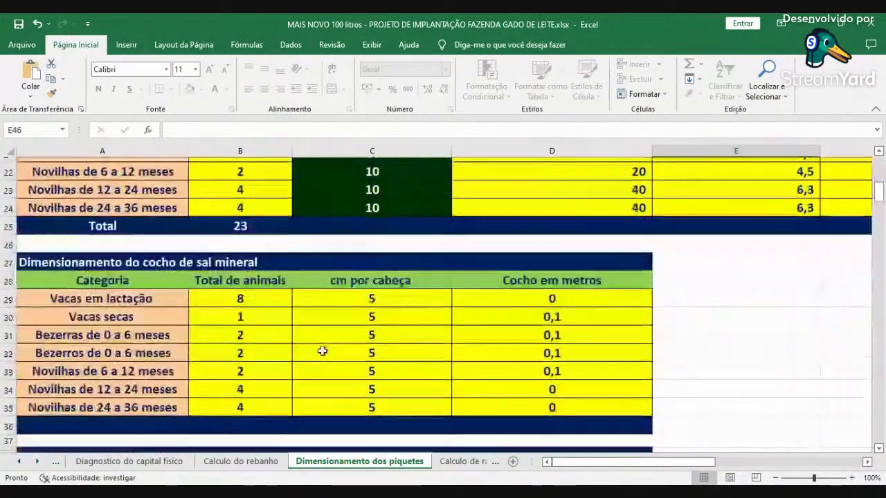
scroll(355, 249, "down", 4)
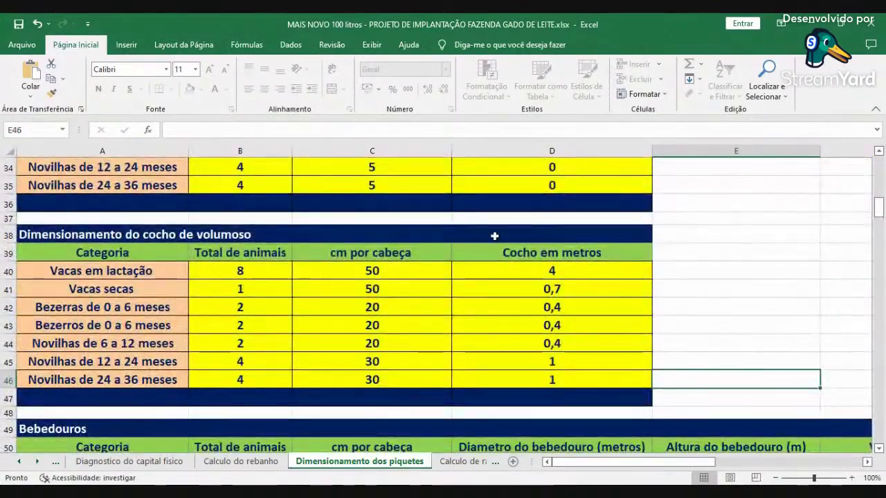
scroll(316, 348, "down", 3)
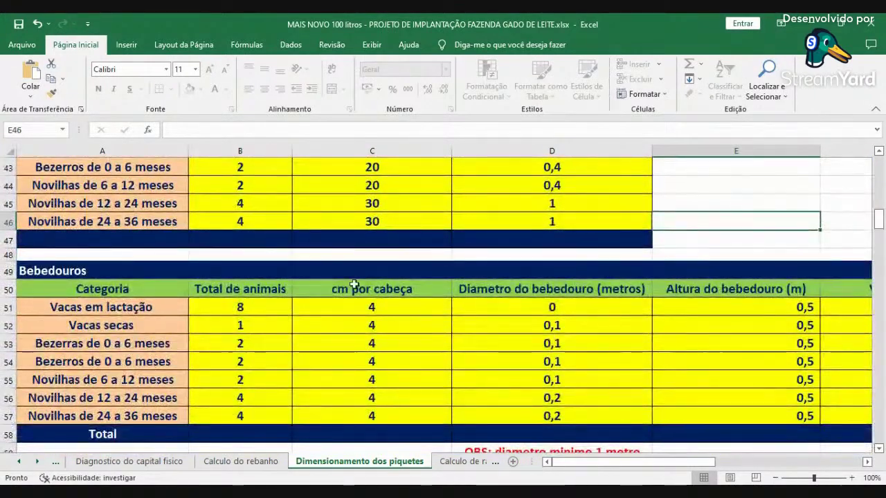
scroll(325, 332, "down", 3)
scroll(332, 318, "up", 15)
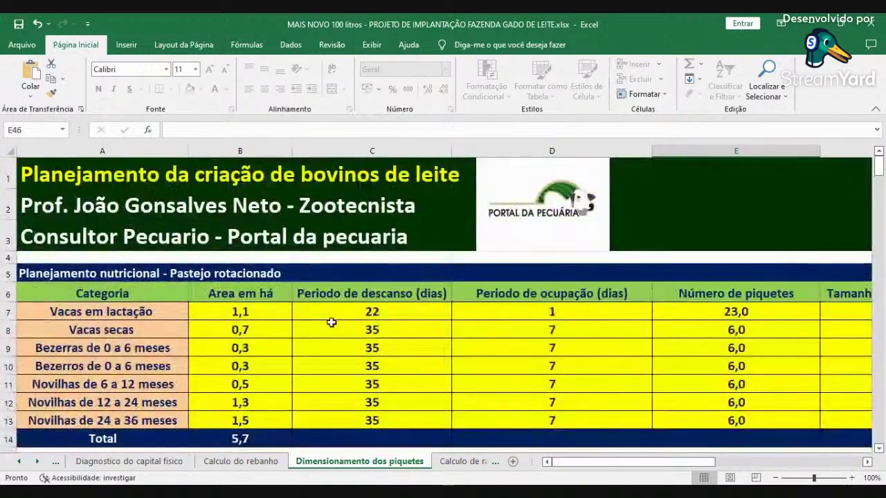
Look through the ration sheets for bezerras and vacas and the Suplementação mineral and Núcleo mineral leite sheets.
left_click(464, 461)
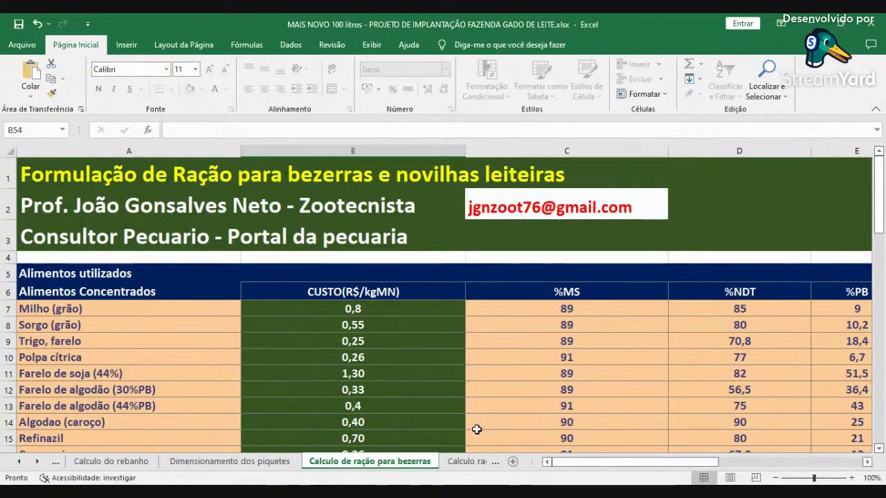
left_click(470, 462)
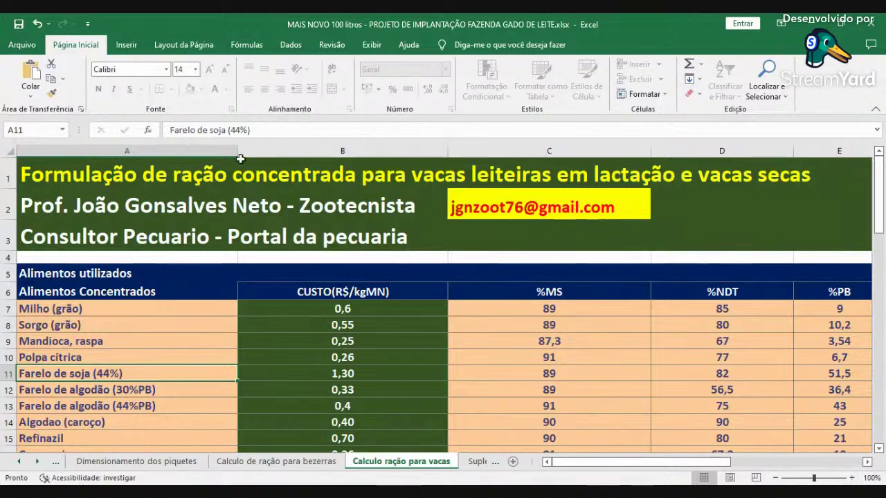
left_click(478, 461)
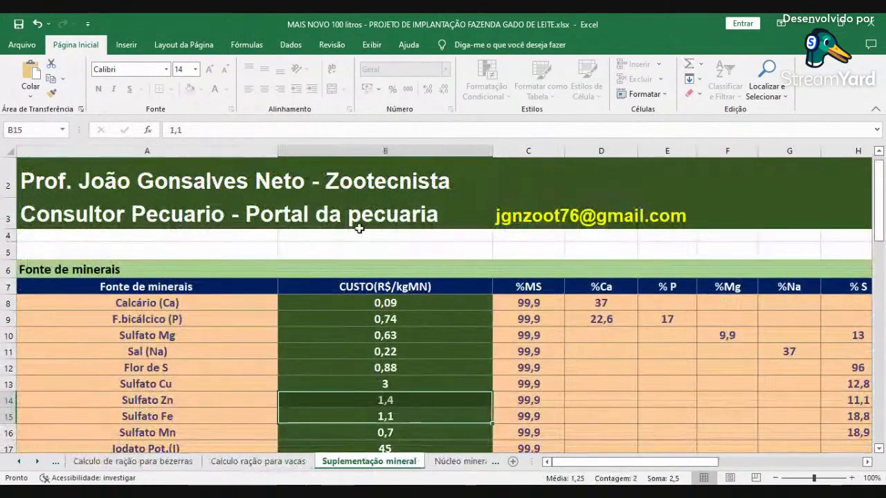
left_click(456, 462)
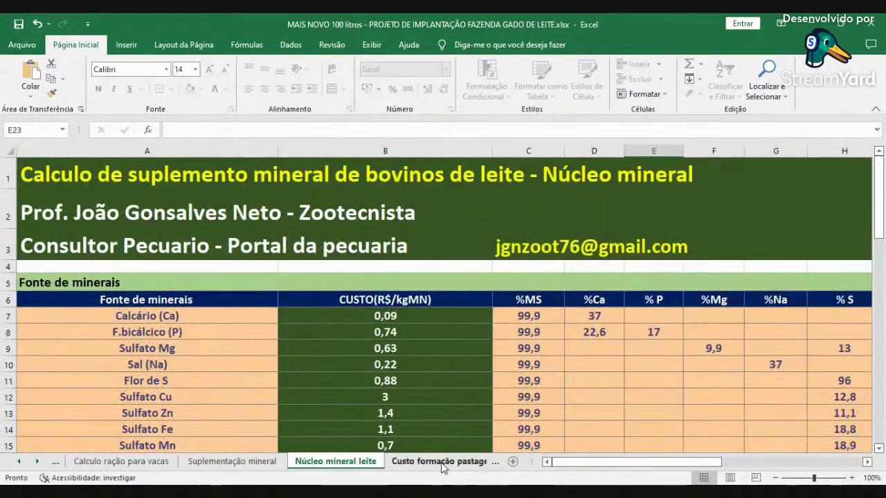
Review the pasture formation cost sheets for vacas and for outras, including the inputs and services items.
left_click(443, 464)
scroll(353, 391, "down", 6)
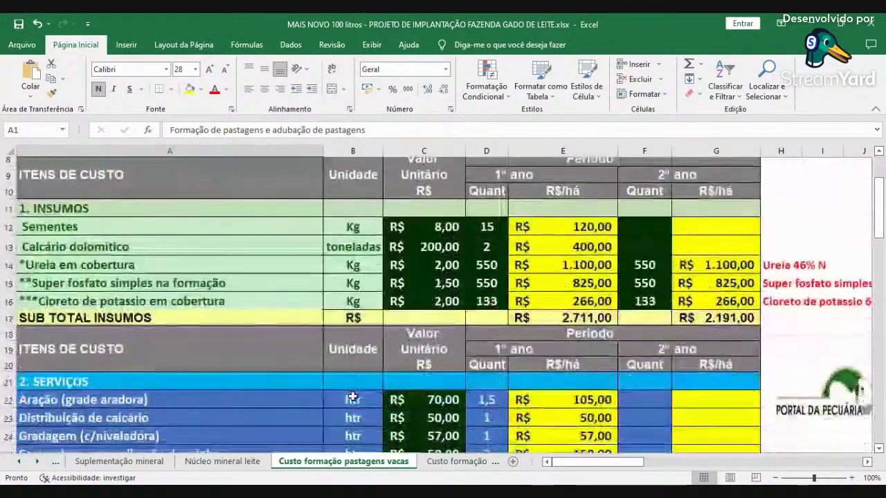
scroll(352, 401, "up", 6)
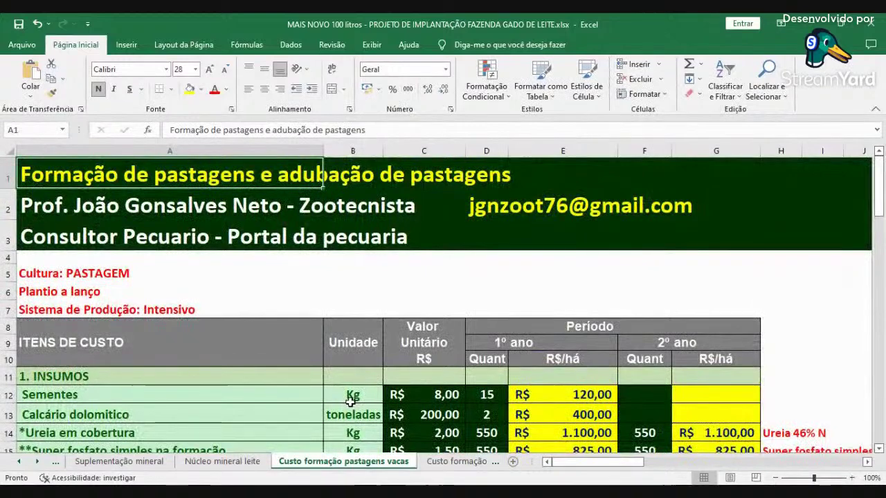
left_click(439, 462)
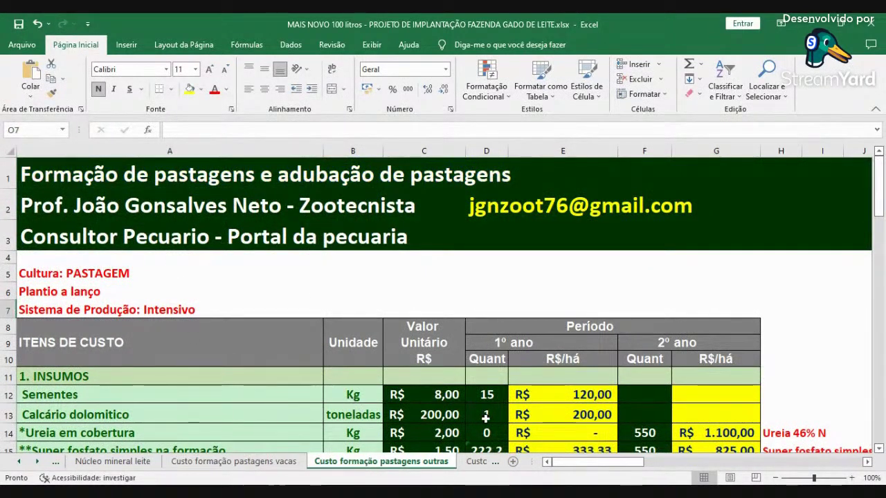
View the Custo capim elefante, Custo cerca eletrica and Investimento sheets.
left_click(475, 461)
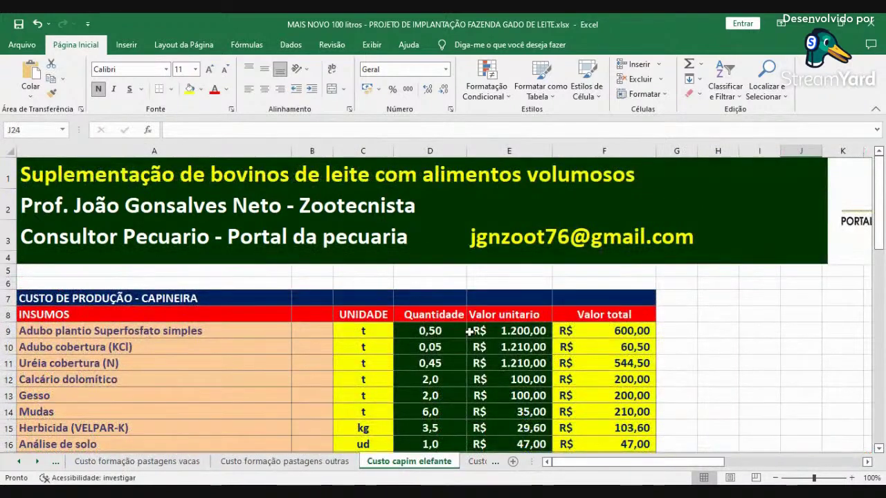
left_click(478, 461)
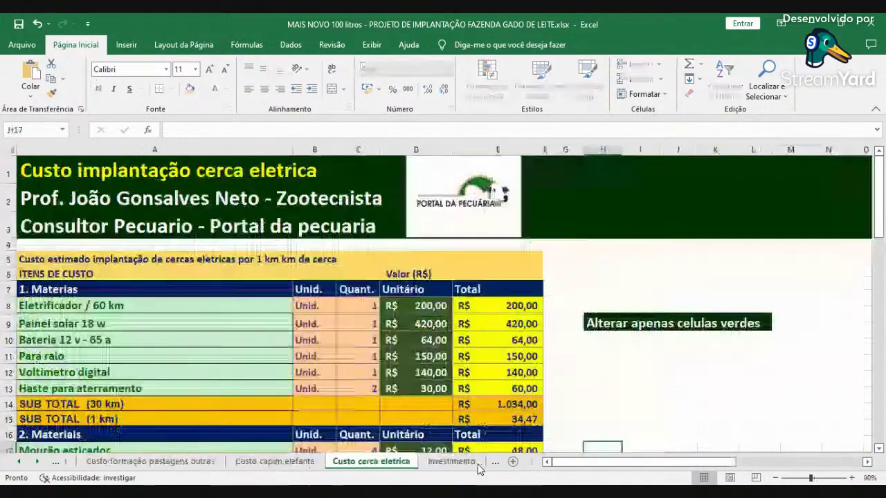
left_click(430, 463)
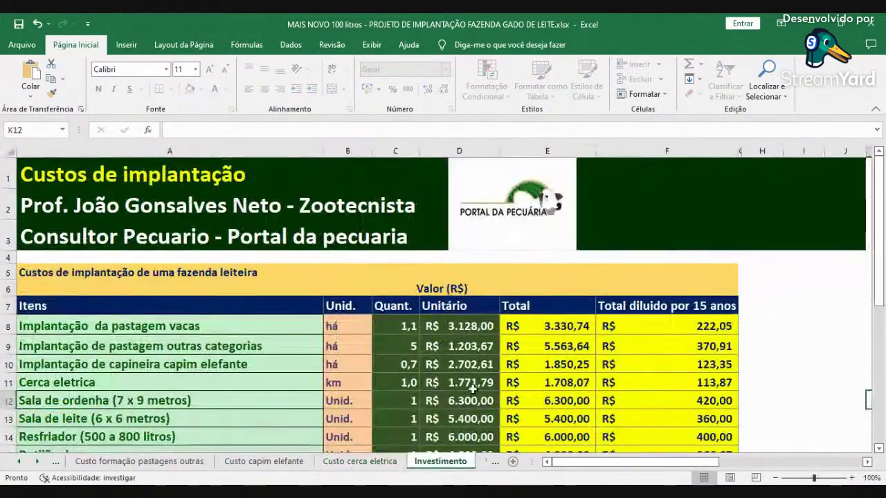
Open the Viabilidade economica sheet and check its expenses, total and yearly and monthly net margins.
left_click(488, 462)
scroll(500, 406, "down", 5)
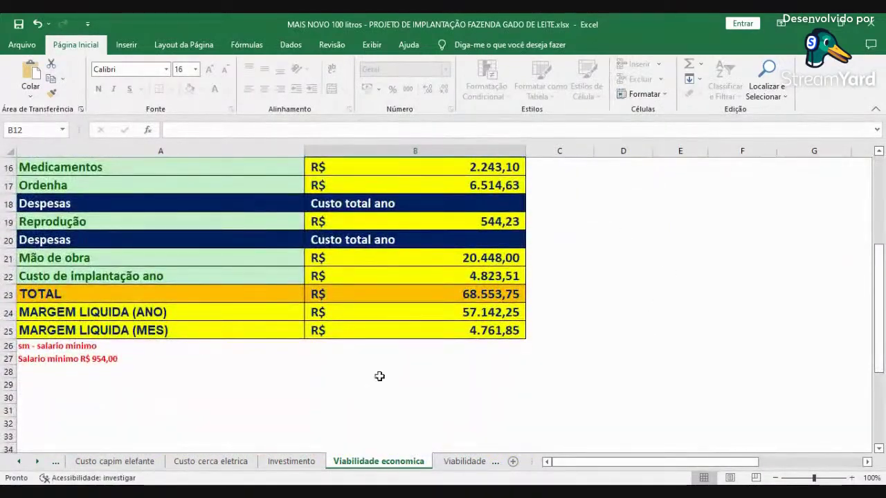
scroll(386, 361, "up", 5)
Open the Viabilidade economica e finance sheet and review the monthly sales, expenses, margins and Custo operacional total for 2022.
left_click(462, 461)
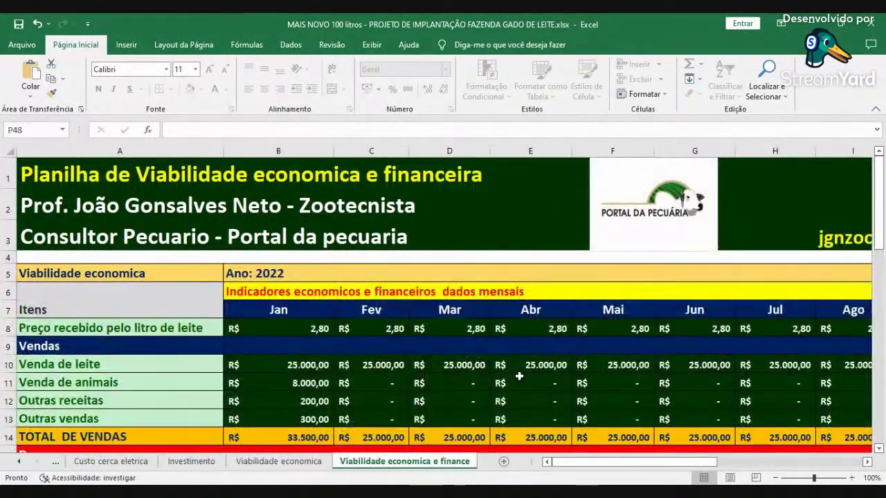
scroll(530, 367, "down", 1)
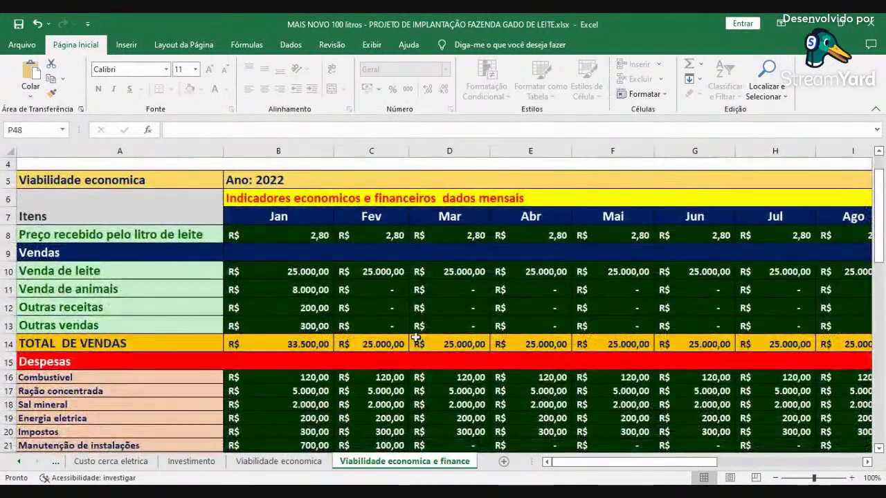
scroll(424, 334, "down", 2)
scroll(422, 331, "up", 3)
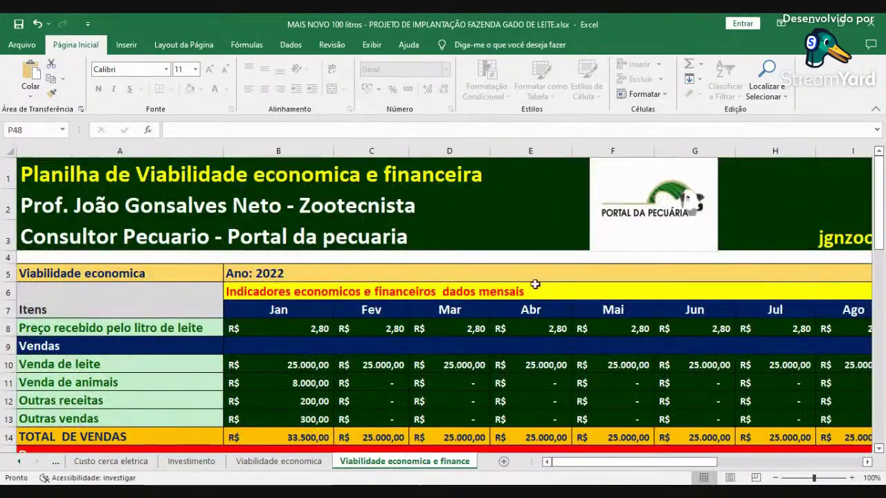
scroll(478, 361, "down", 8)
scroll(479, 351, "down", 2)
scroll(480, 352, "up", 3)
scroll(525, 387, "down", 3)
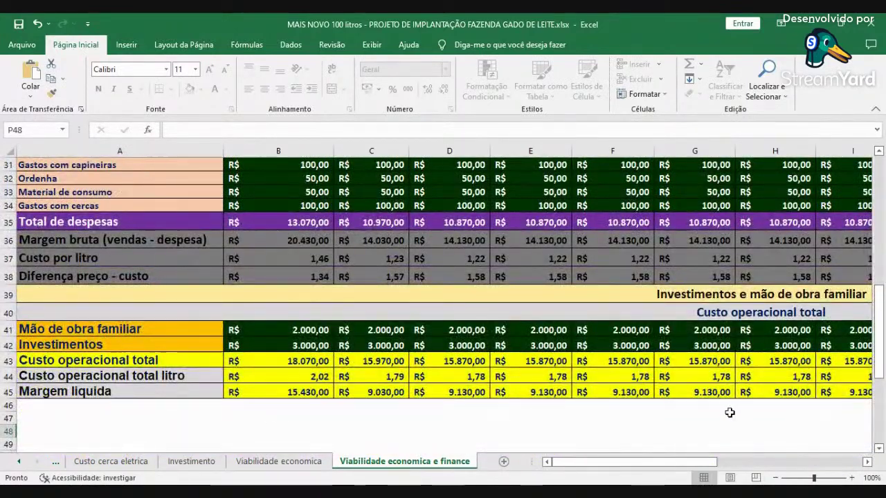
Check the yearly total of Custo operacional total in the last column, and return to the sheet's first columns.
left_click(867, 462)
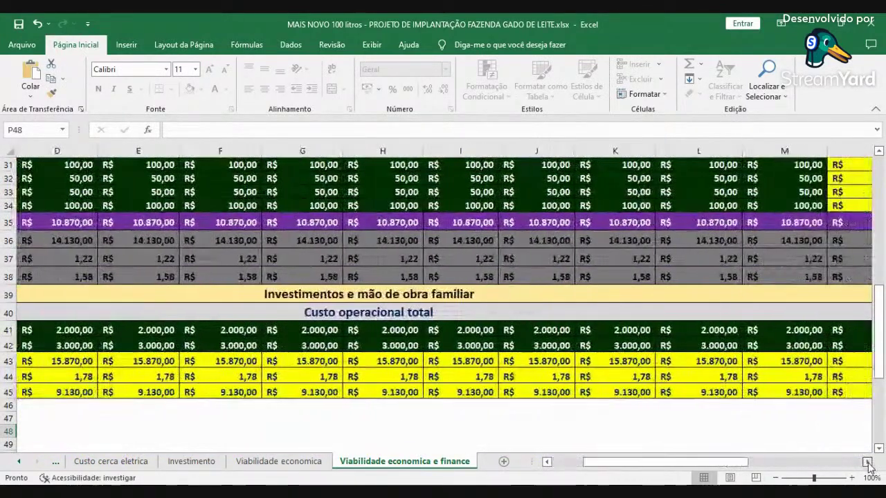
left_click(866, 462)
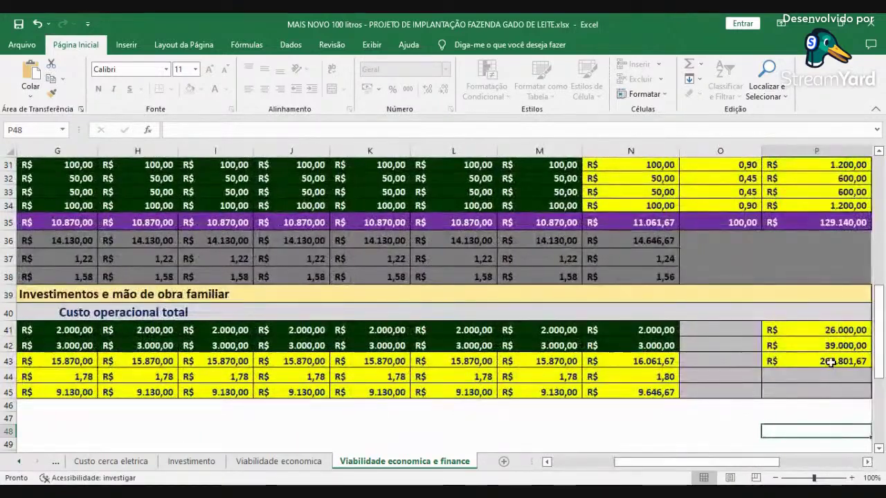
left_click(829, 361)
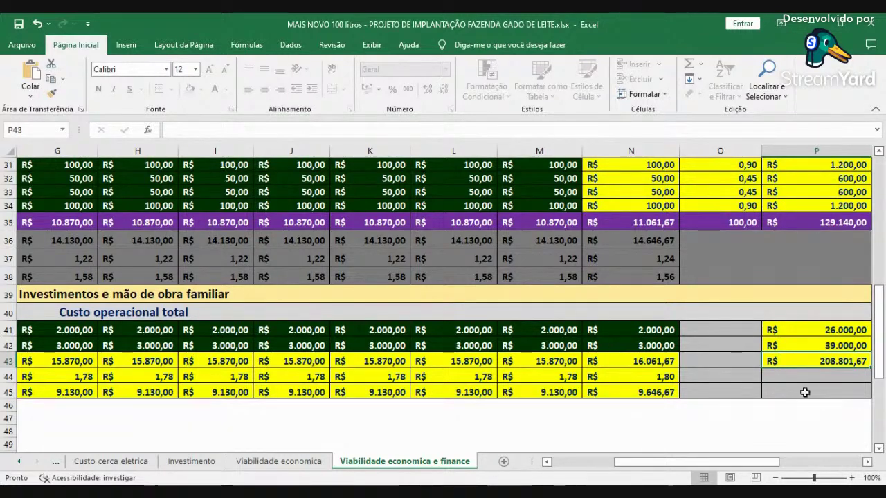
left_click(694, 432)
left_click(554, 465)
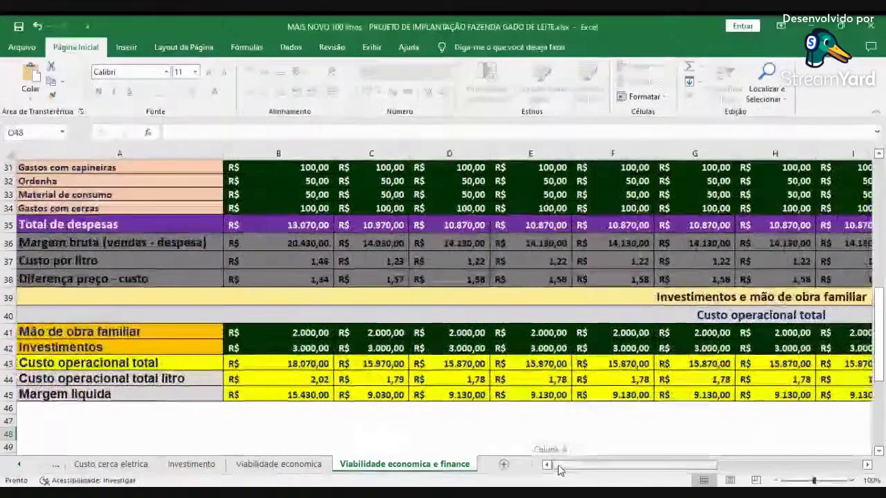
Go back to the workbook's cover sheet, Capa.
left_click(19, 467)
left_click(18, 467)
left_click(18, 467)
left_click(19, 467)
left_click(19, 467)
left_click(19, 467)
left_click(18, 467)
left_click(19, 467)
left_click(19, 467)
left_click(82, 462)
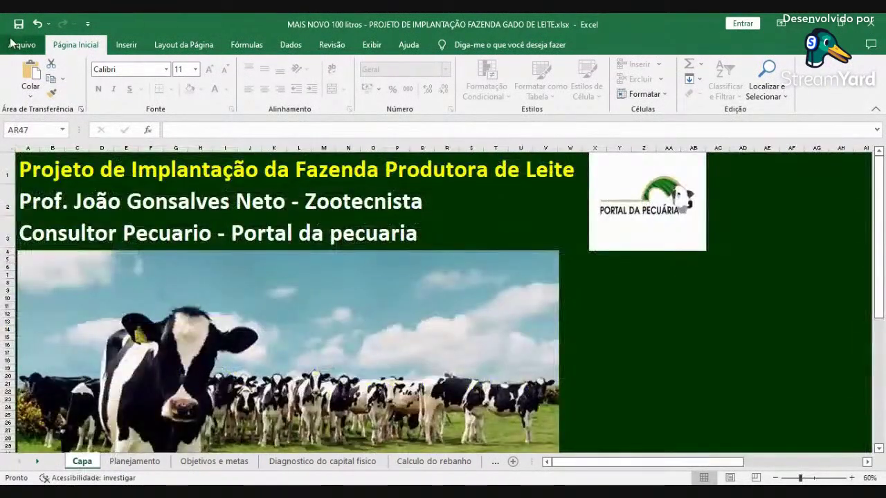